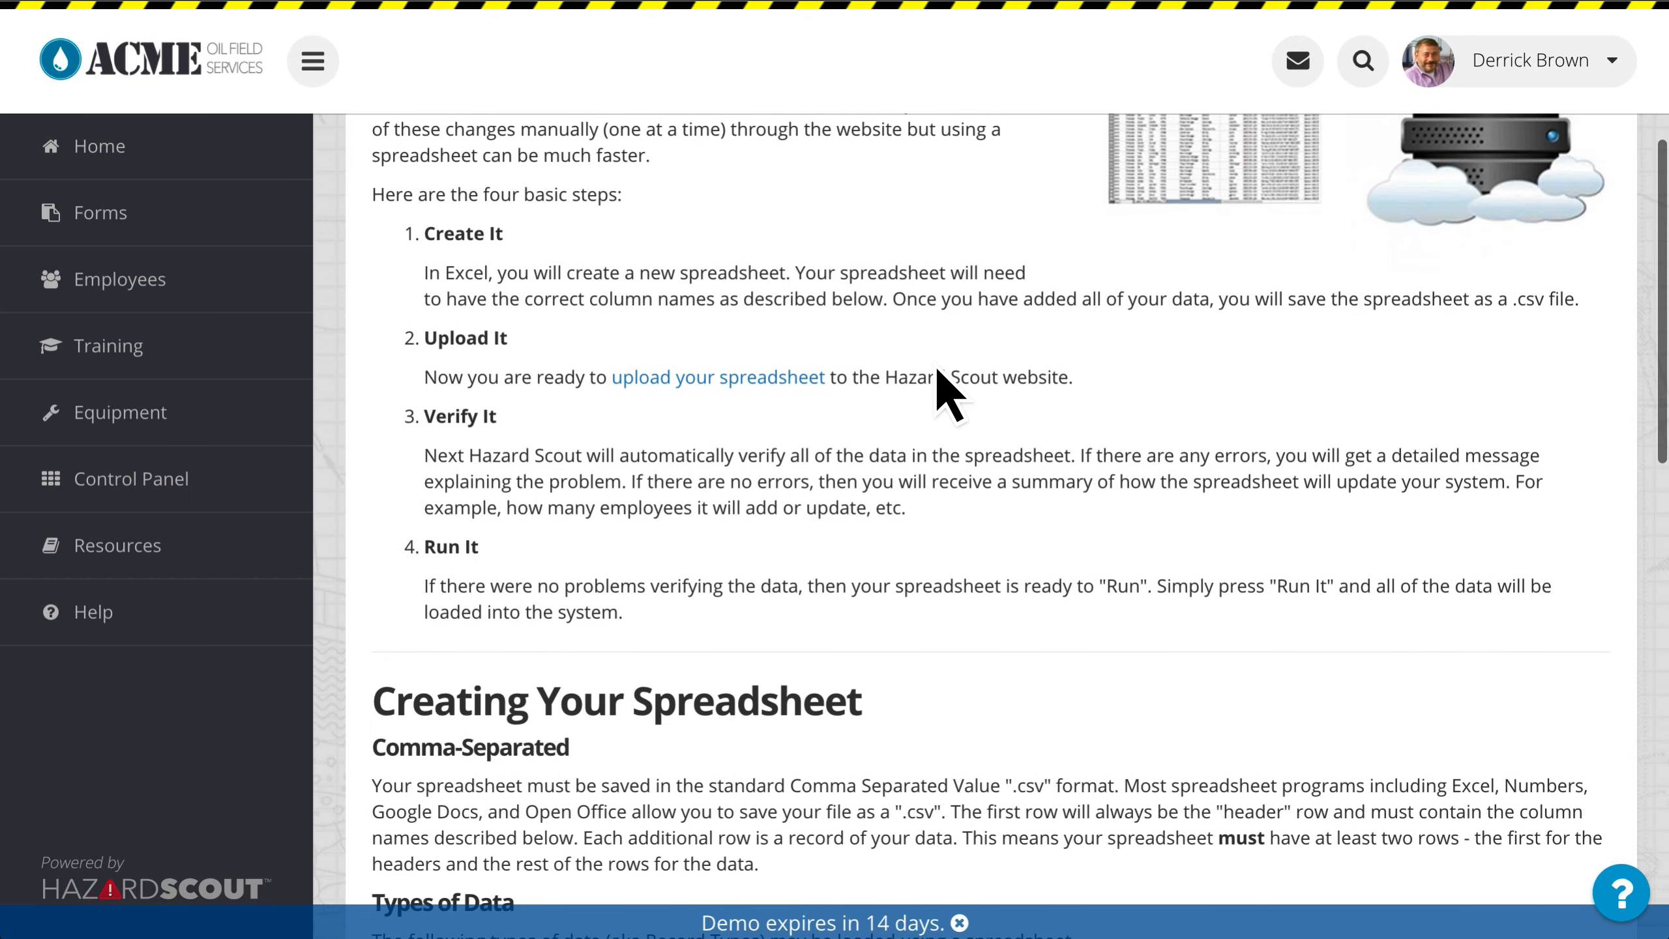
# Step: Examine the dataload help page's instructions and column names for Employee records
pyautogui.scroll(-5, 838, 403)
pyautogui.scroll(-3, 832, 394)
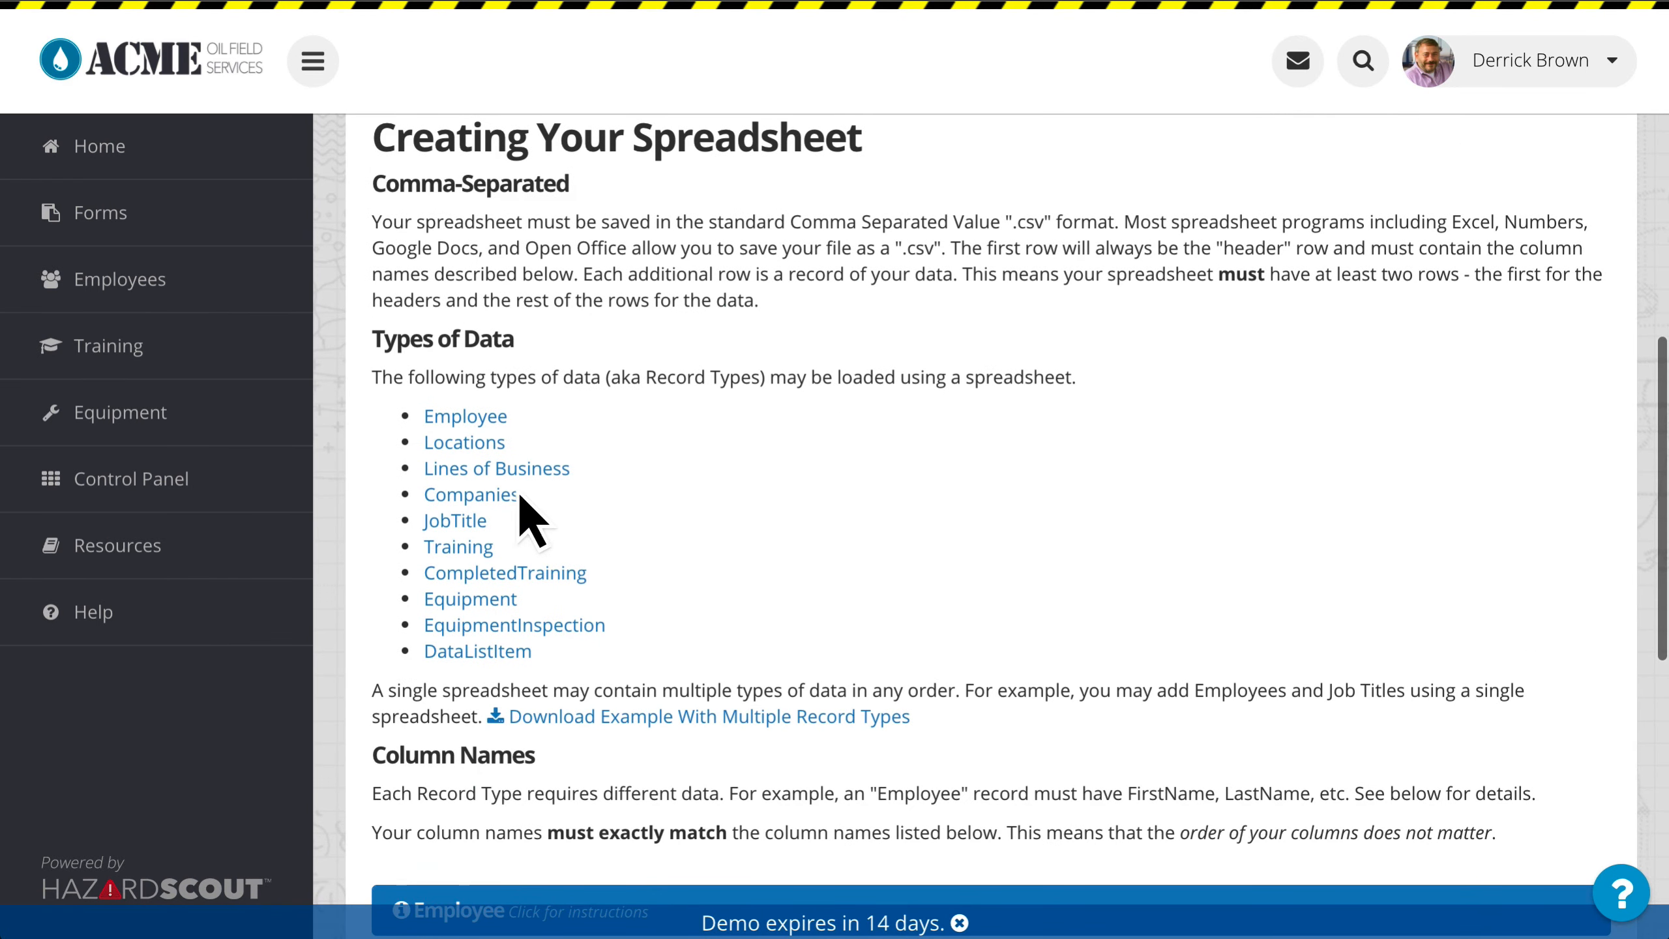
pyautogui.click(493, 418)
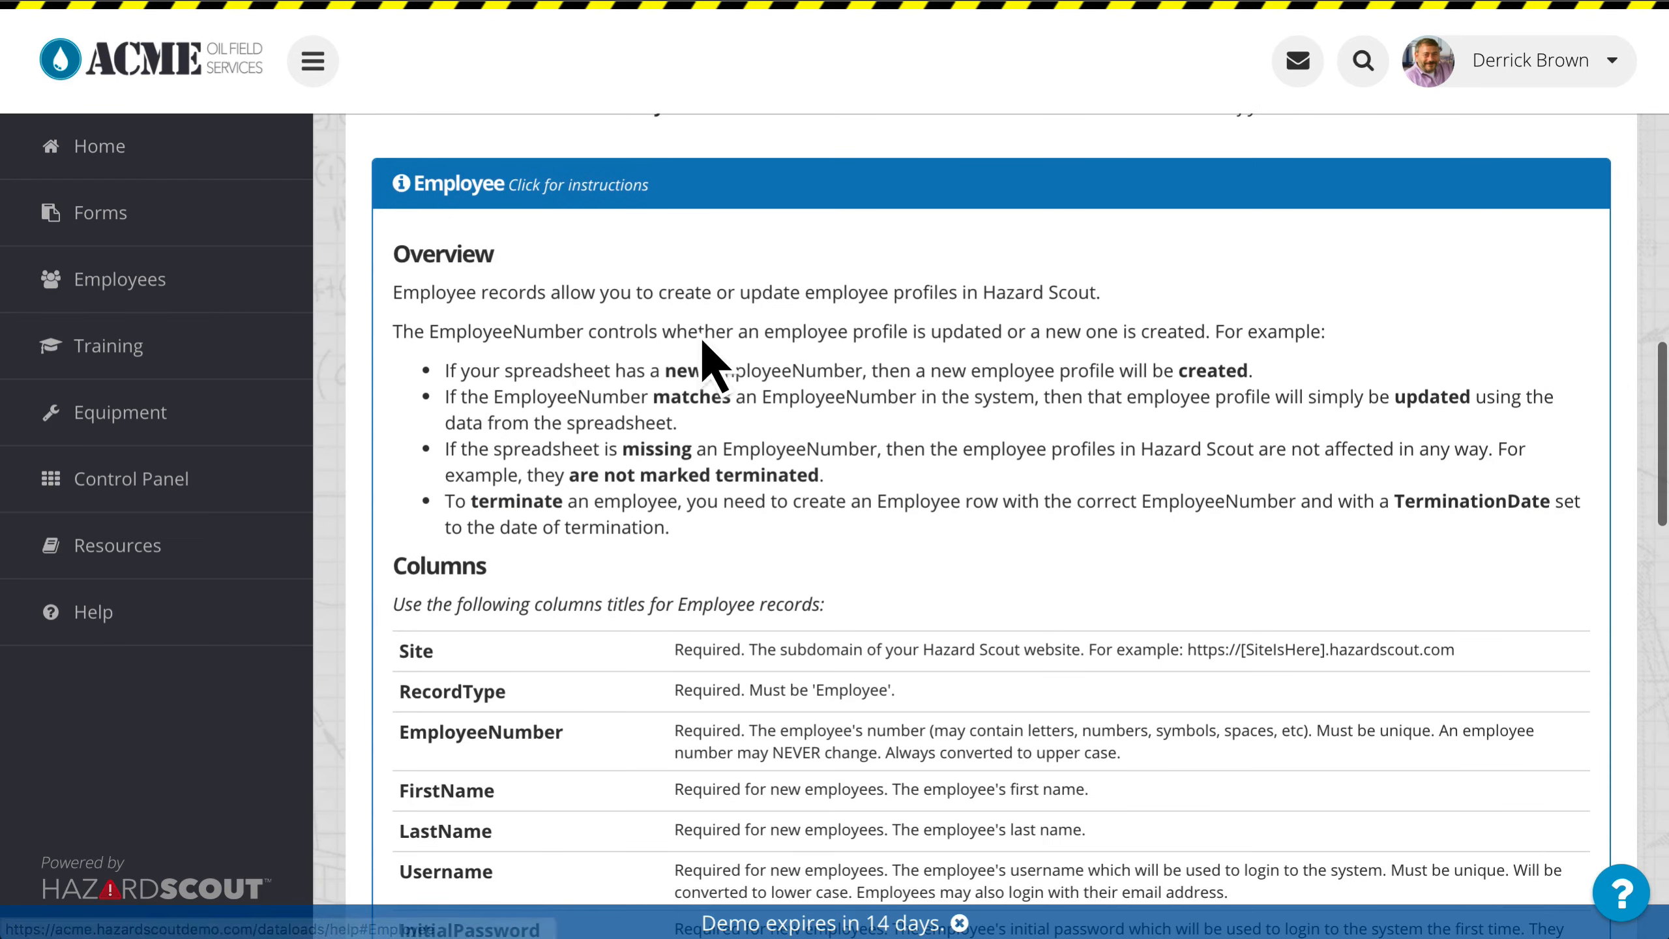
pyautogui.scroll(-3, 782, 402)
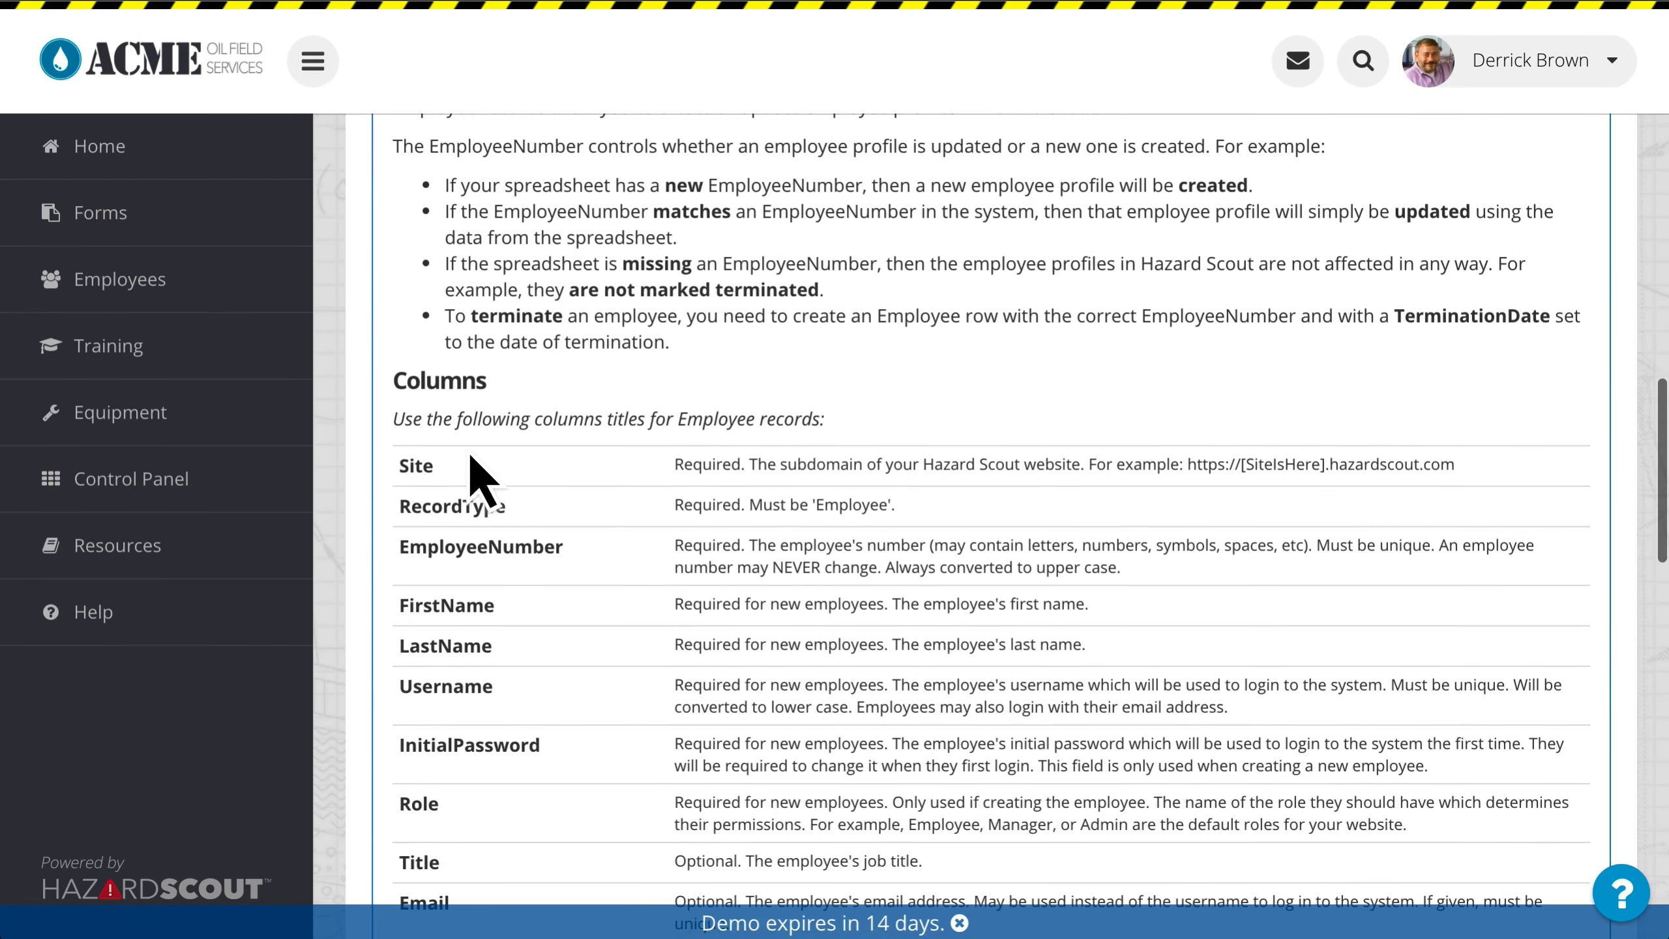
pyautogui.scroll(-2, 631, 555)
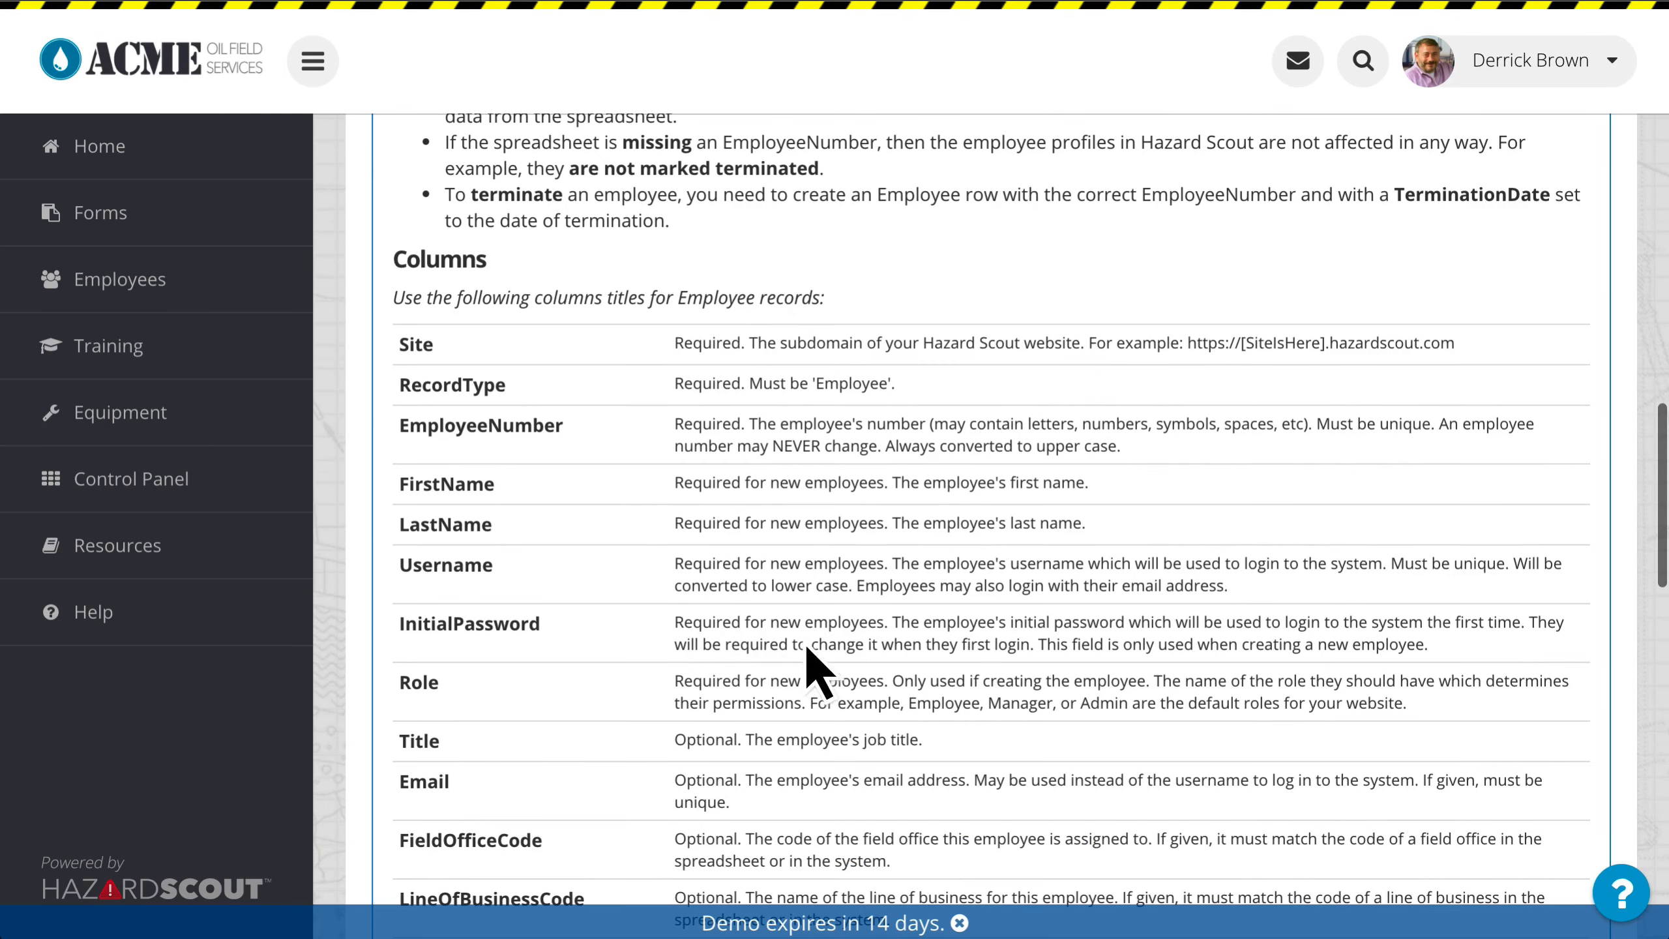
pyautogui.scroll(-1, 726, 693)
pyautogui.scroll(-15, 735, 720)
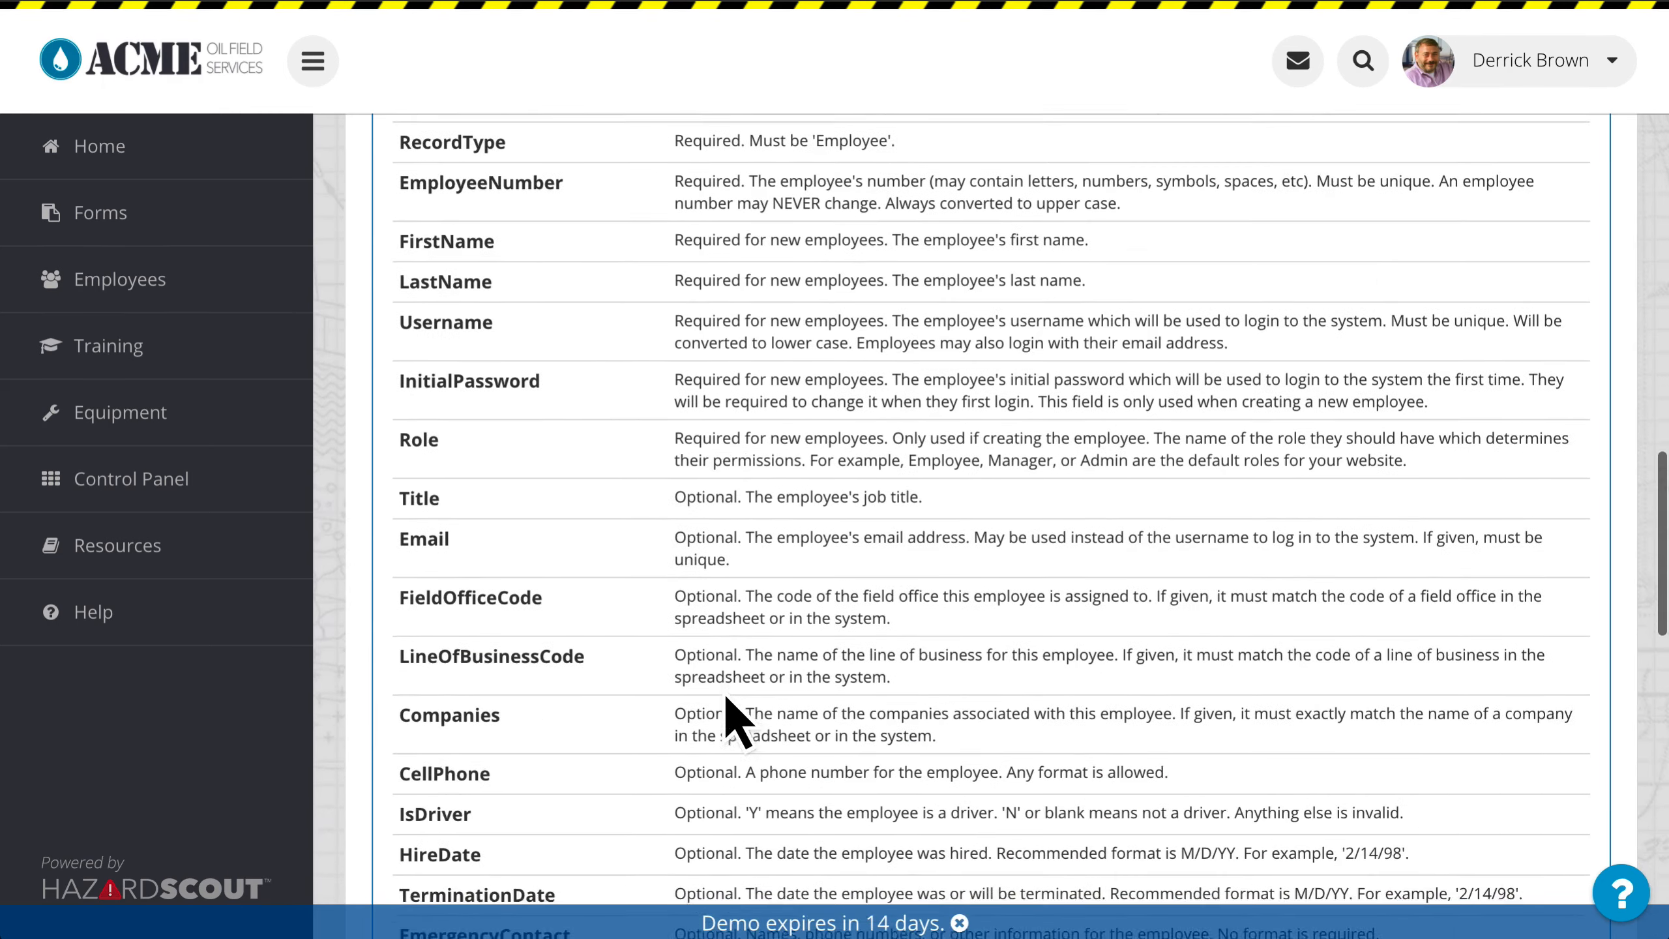
pyautogui.scroll(-1, 727, 697)
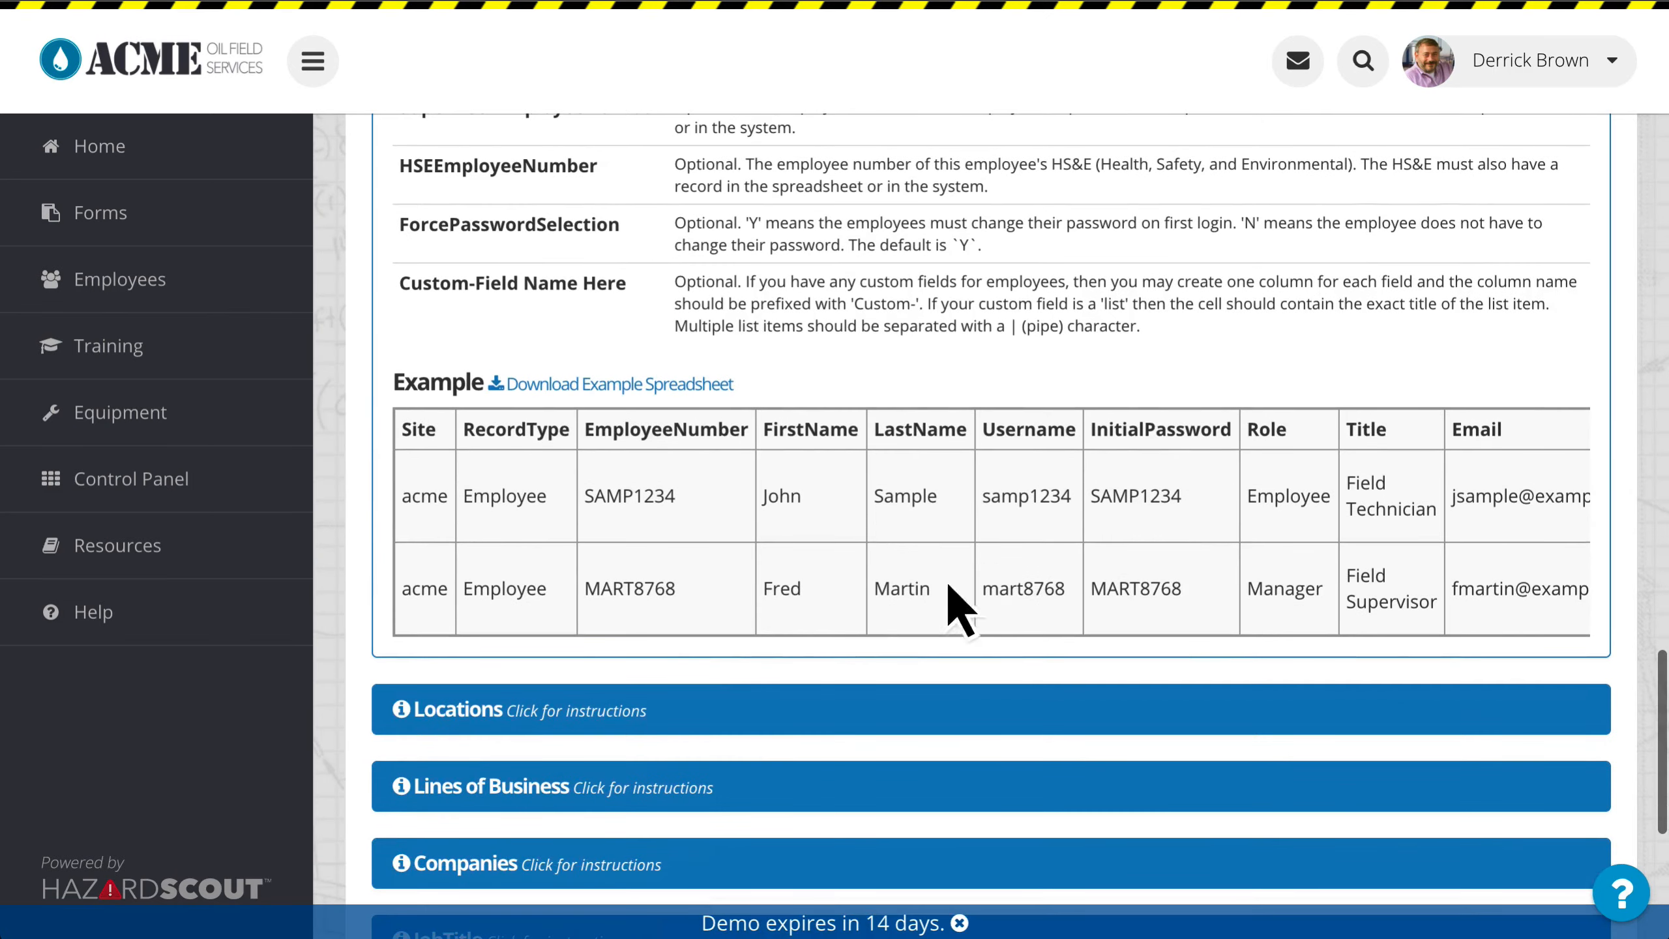
# Step: Examine the columns of the example Employee spreadsheet and its download link
pyautogui.hscroll(2, 1097, 558)
pyautogui.hscroll(15, 1106, 571)
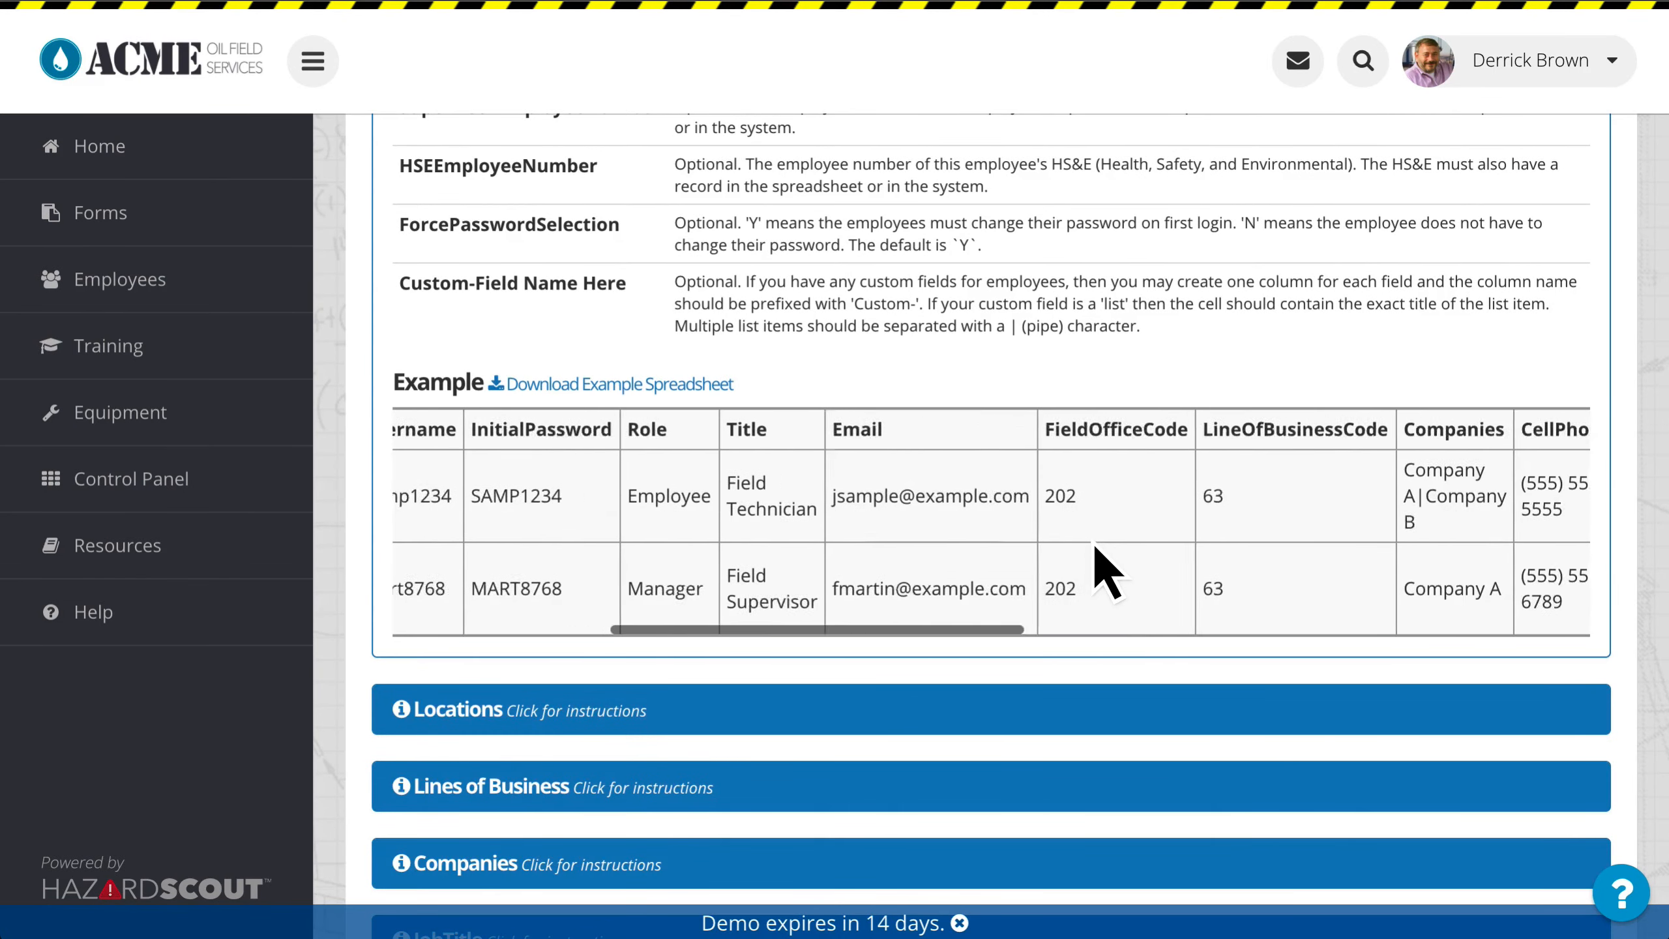
pyautogui.hscroll(-15, 1106, 571)
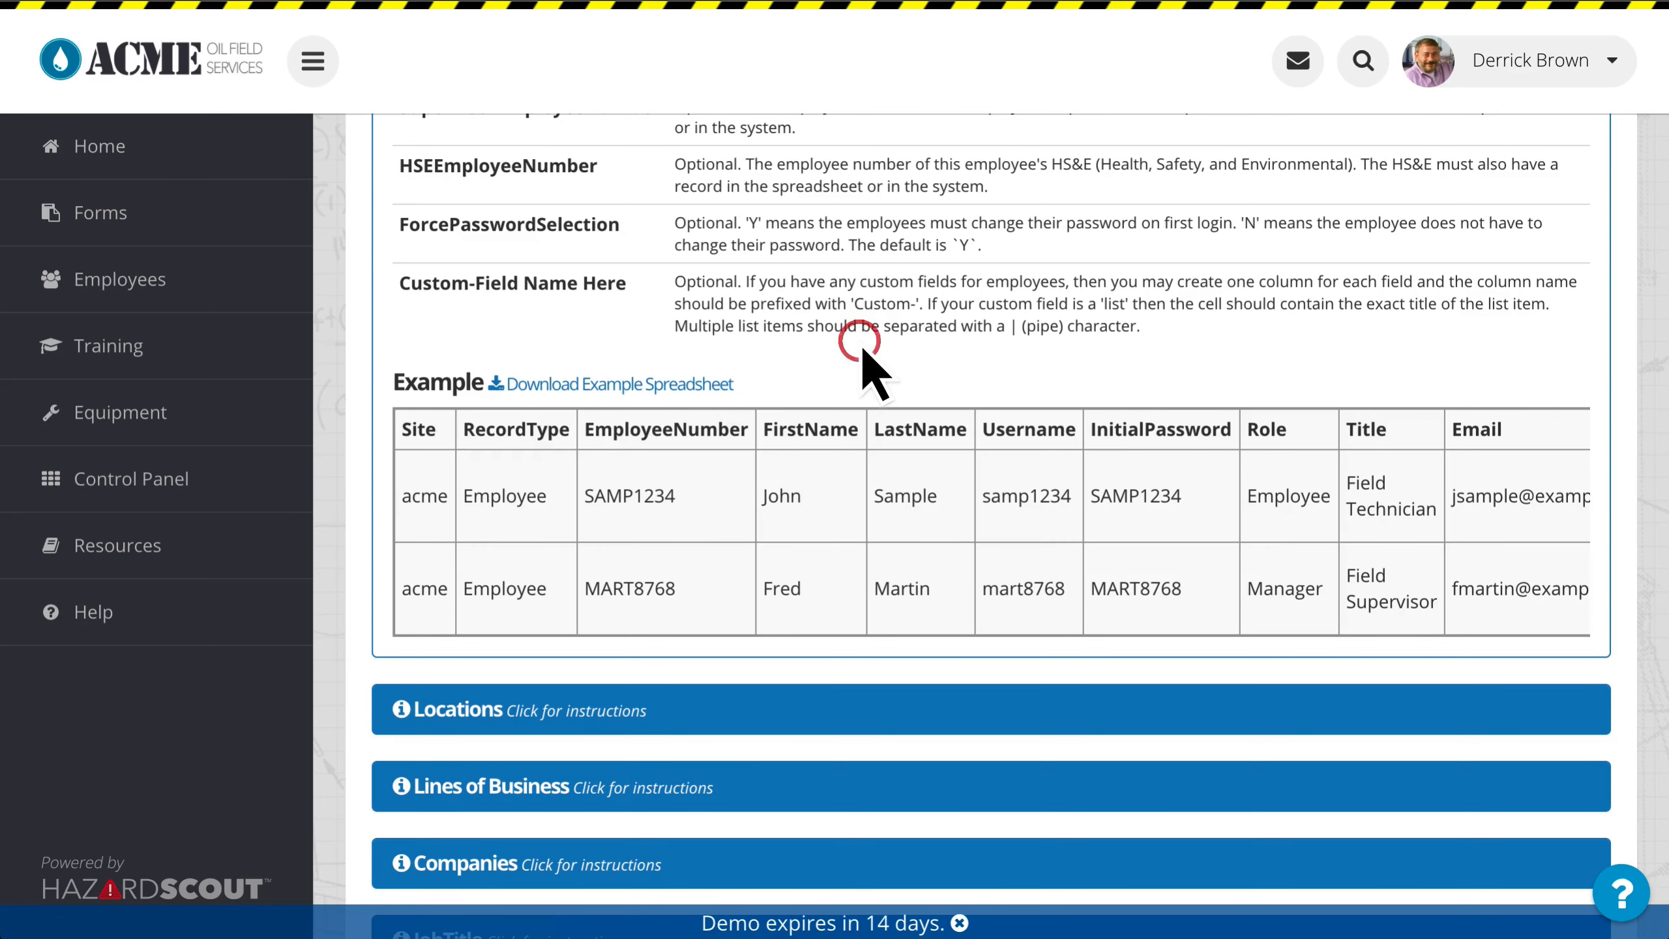
pyautogui.scroll(1, 862, 351)
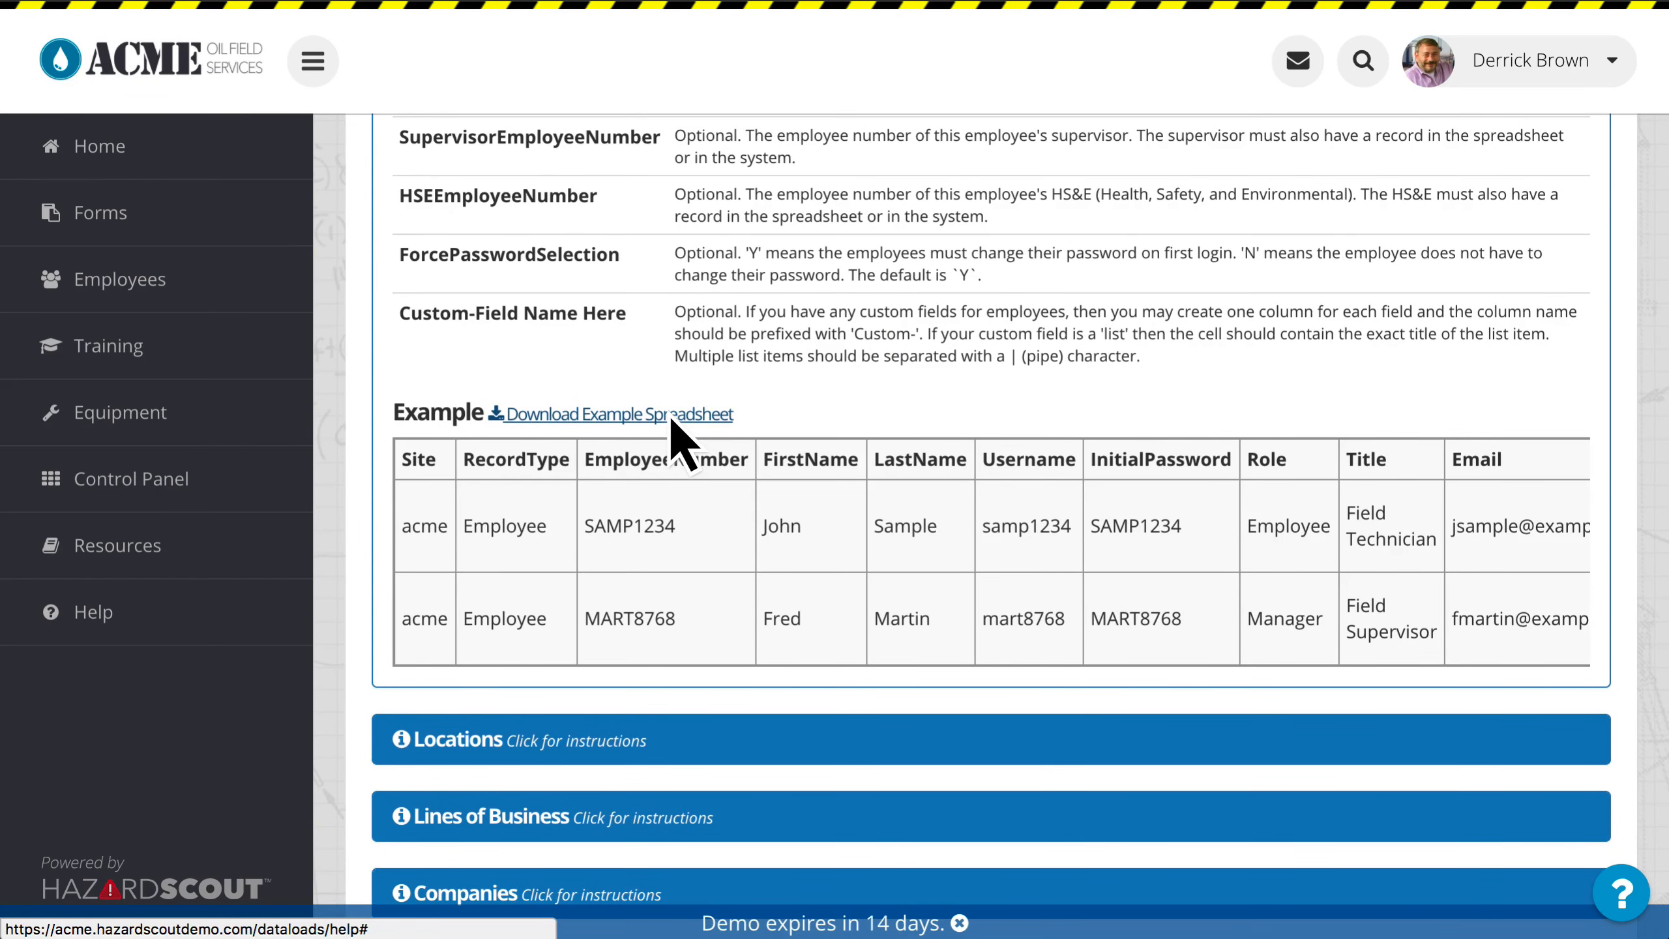
# Step: Return from the dataload help page to the New Dataload upload page
pyautogui.scroll(10, 807, 372)
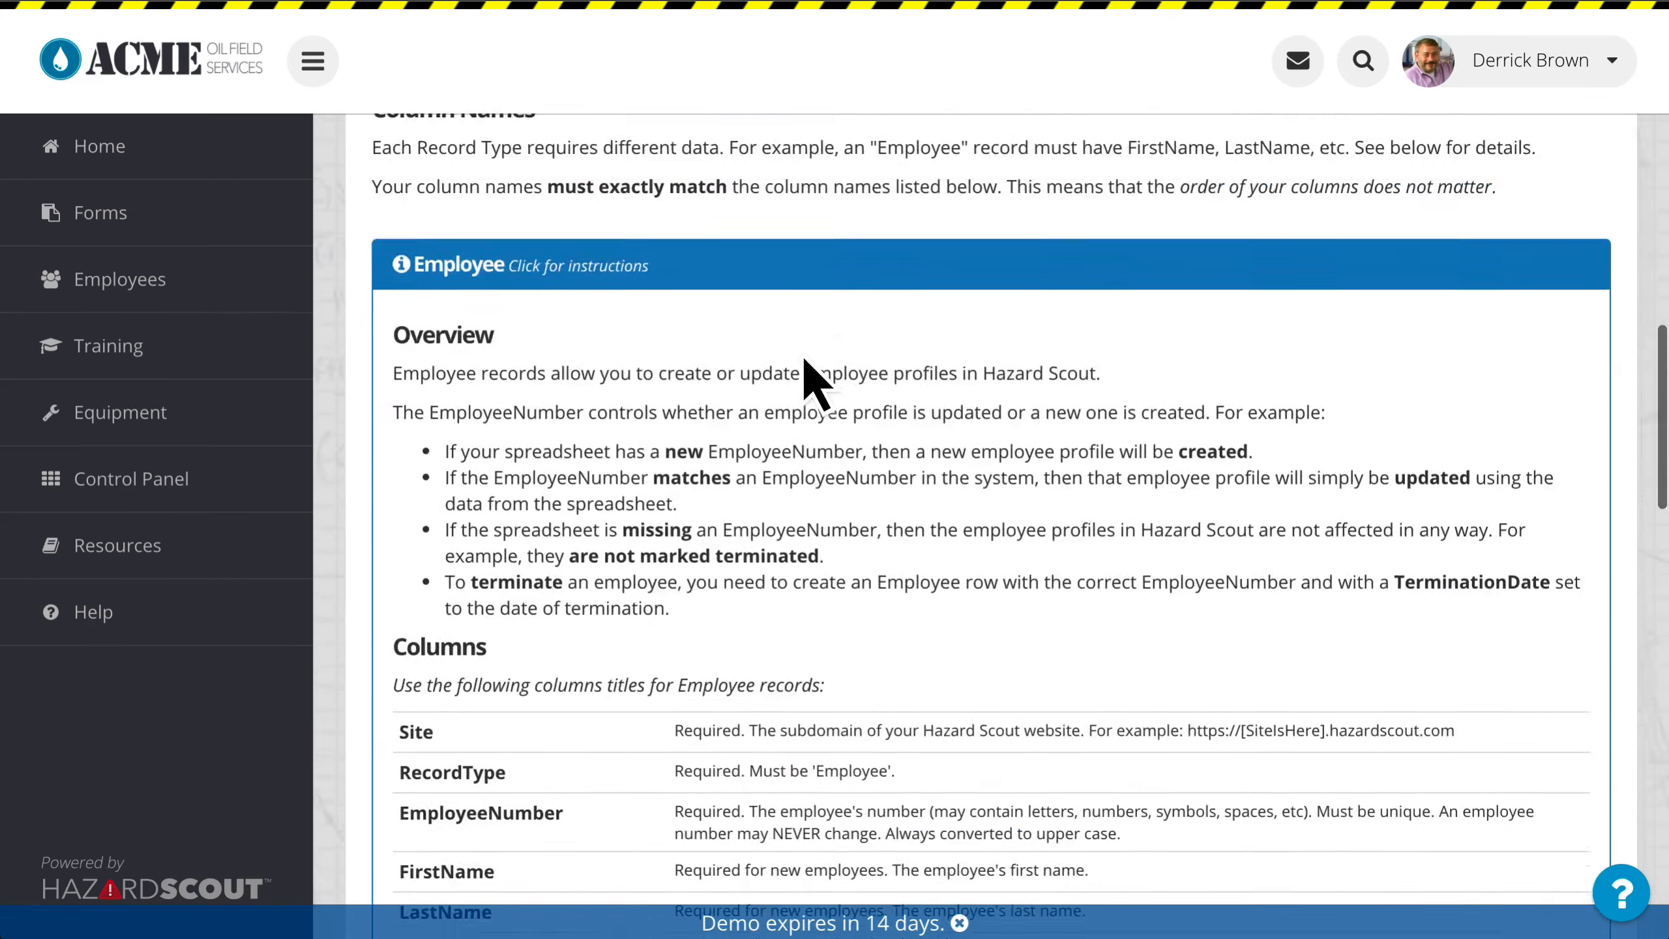
pyautogui.scroll(10, 807, 372)
pyautogui.scroll(1, 881, 767)
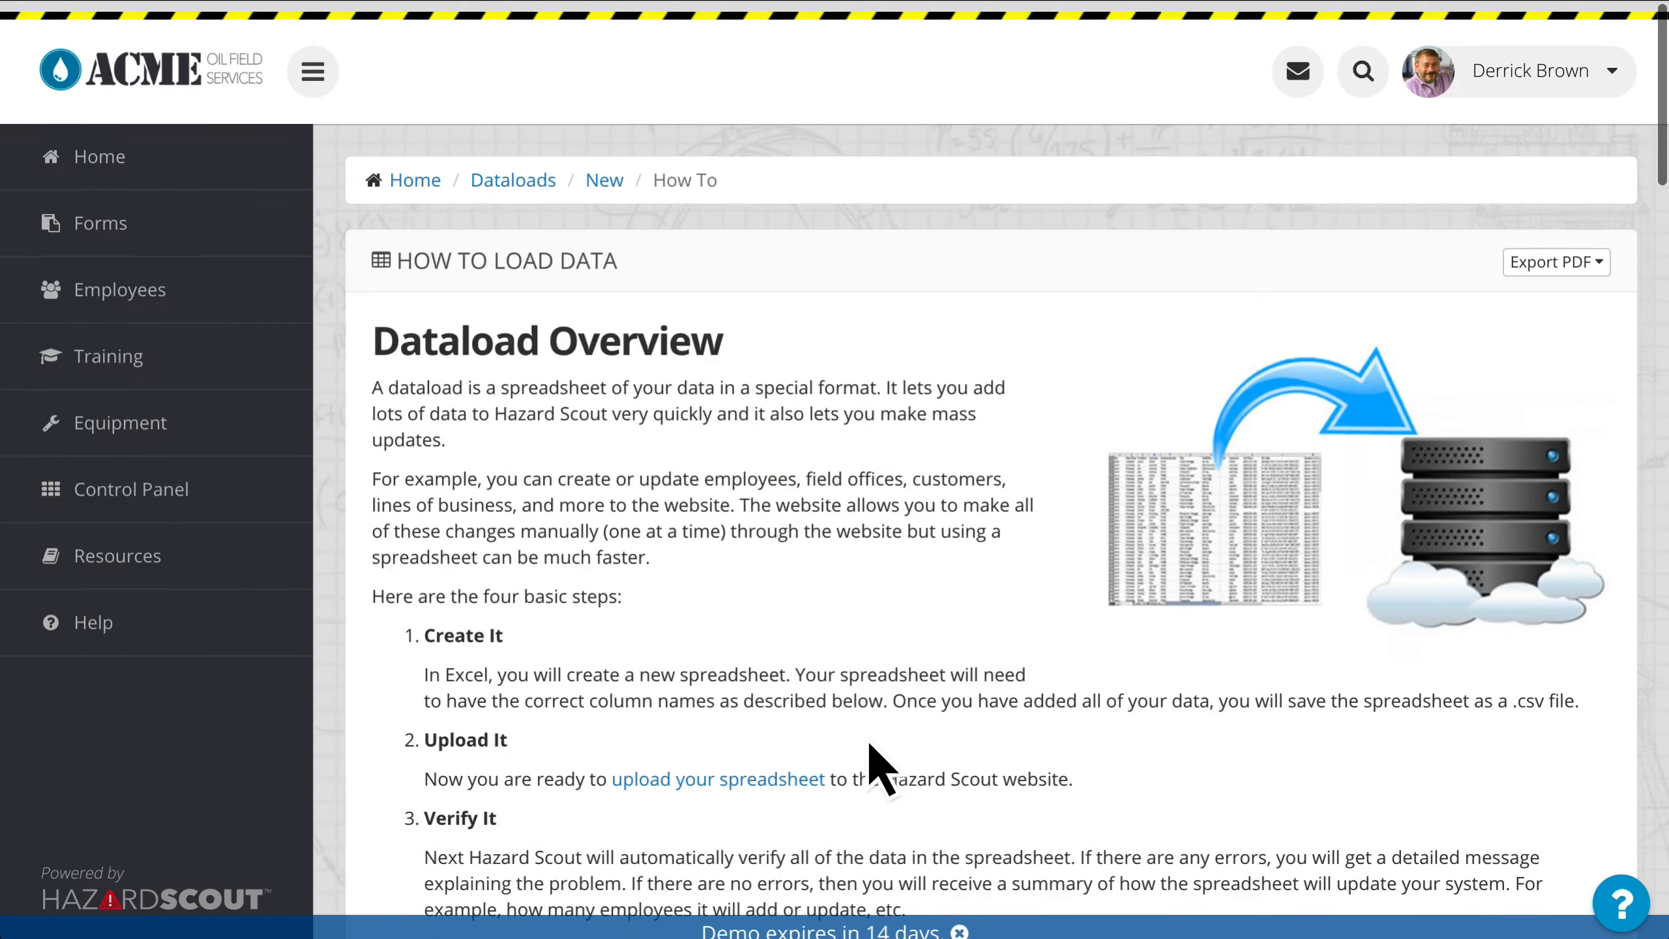
pyautogui.click(606, 183)
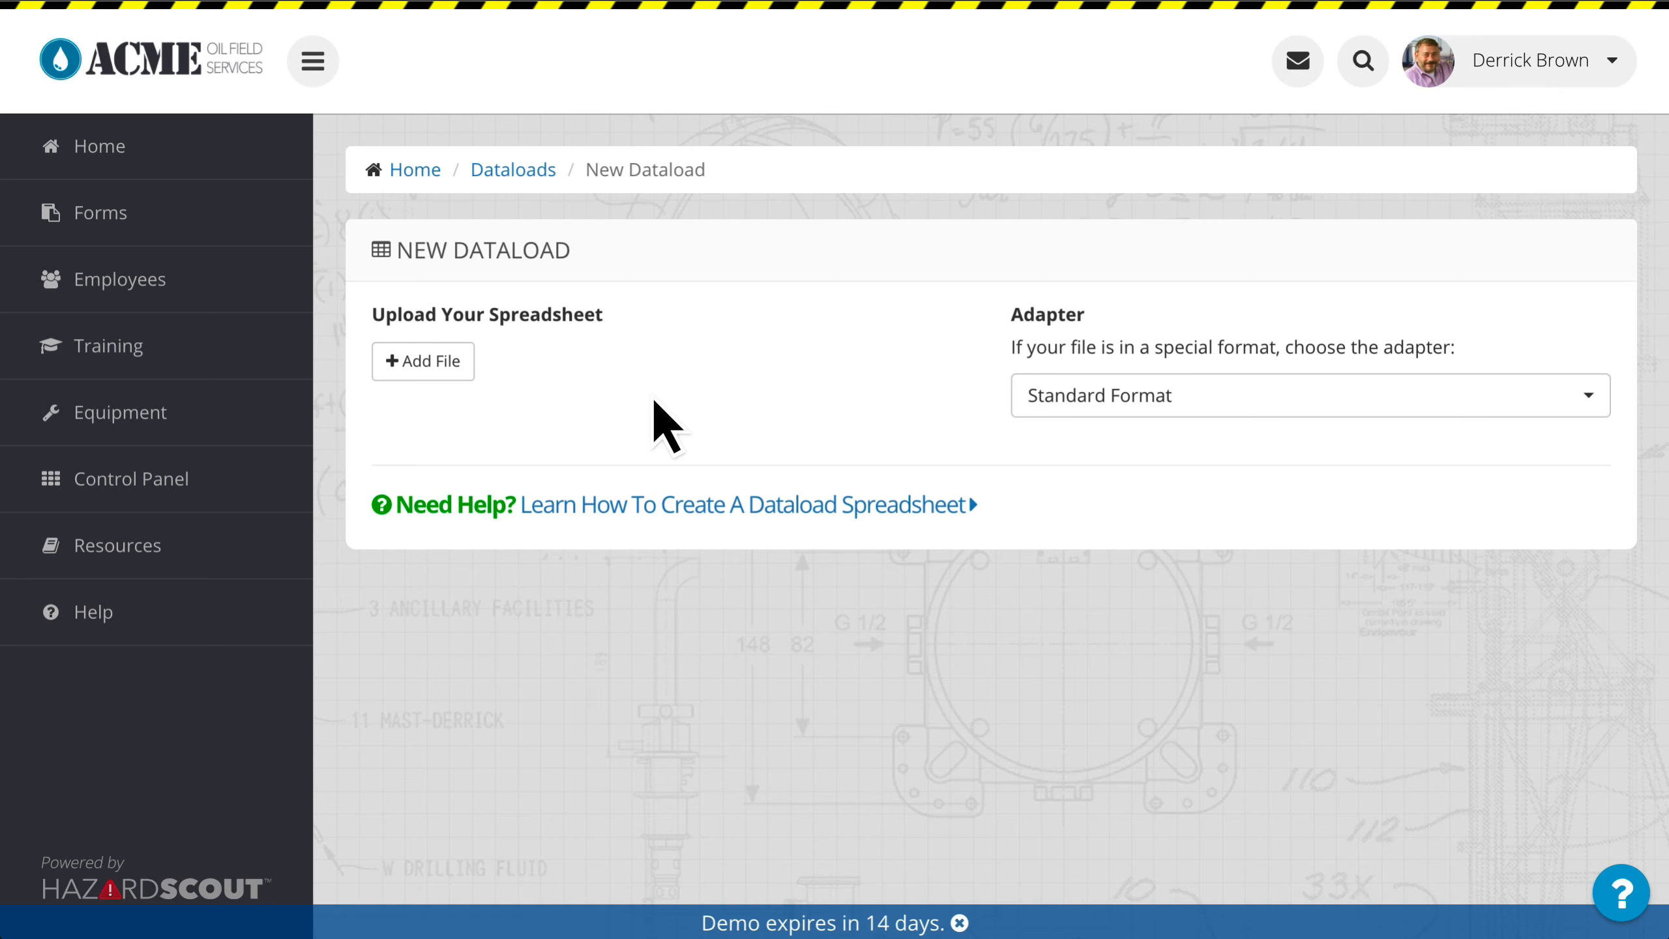
pyautogui.click(715, 379)
pyautogui.click(765, 376)
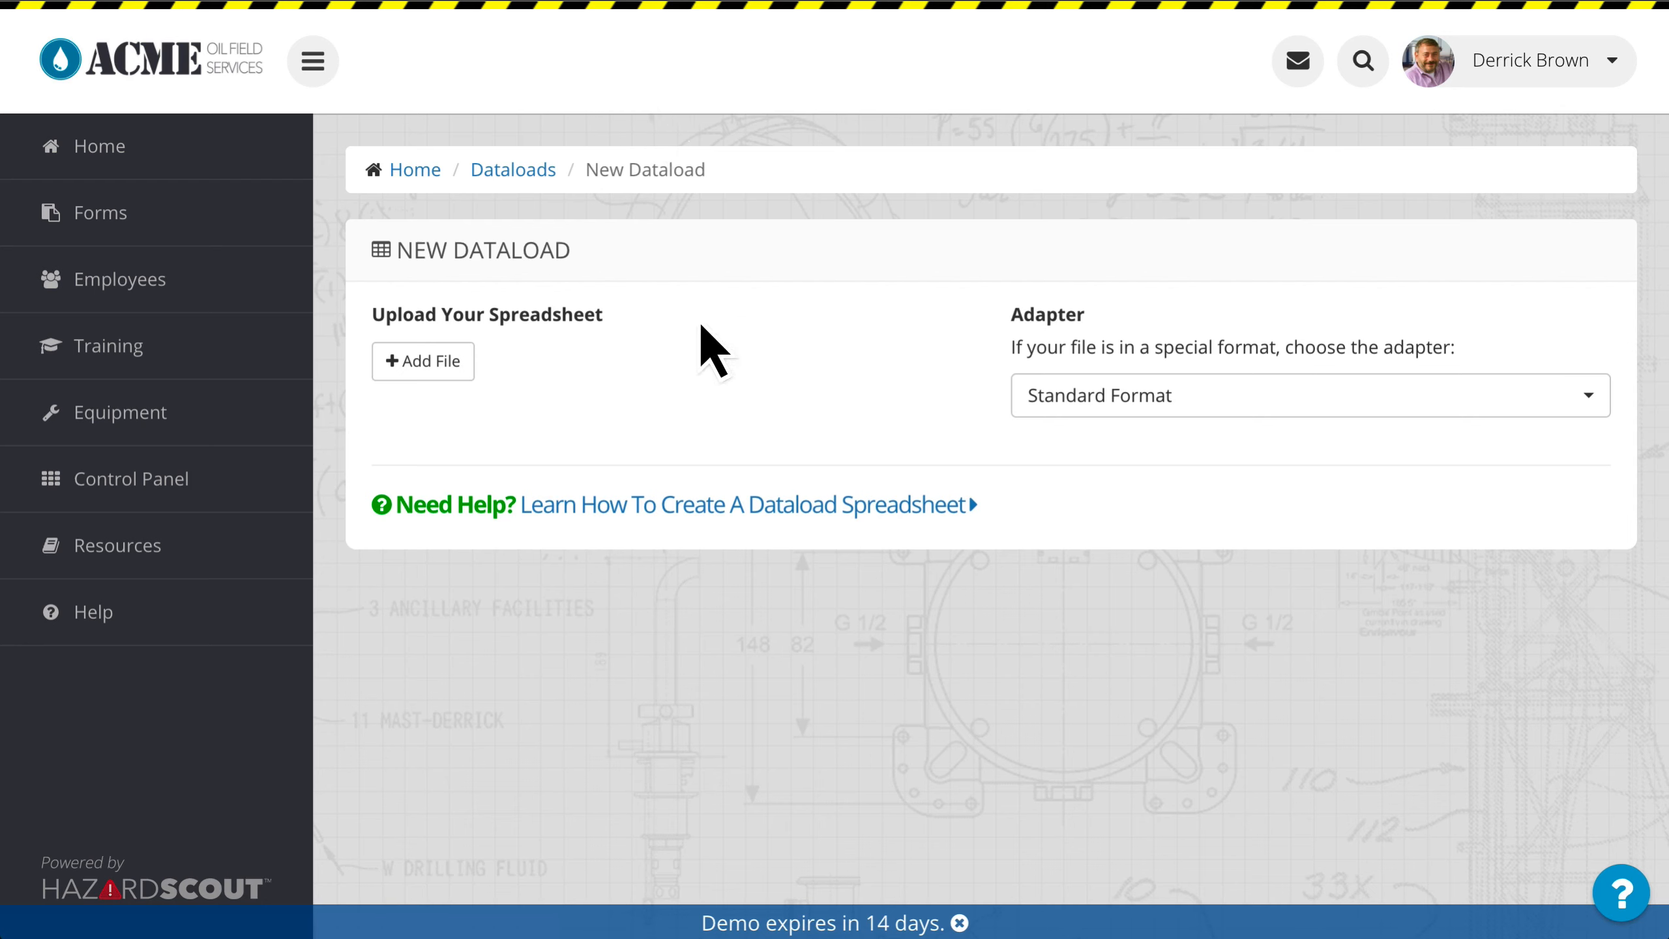
# Step: Open Roles & Permissions from the control panel and check which roles hold the Manage API permission
pyautogui.click(221, 480)
pyautogui.scroll(-10, 1046, 454)
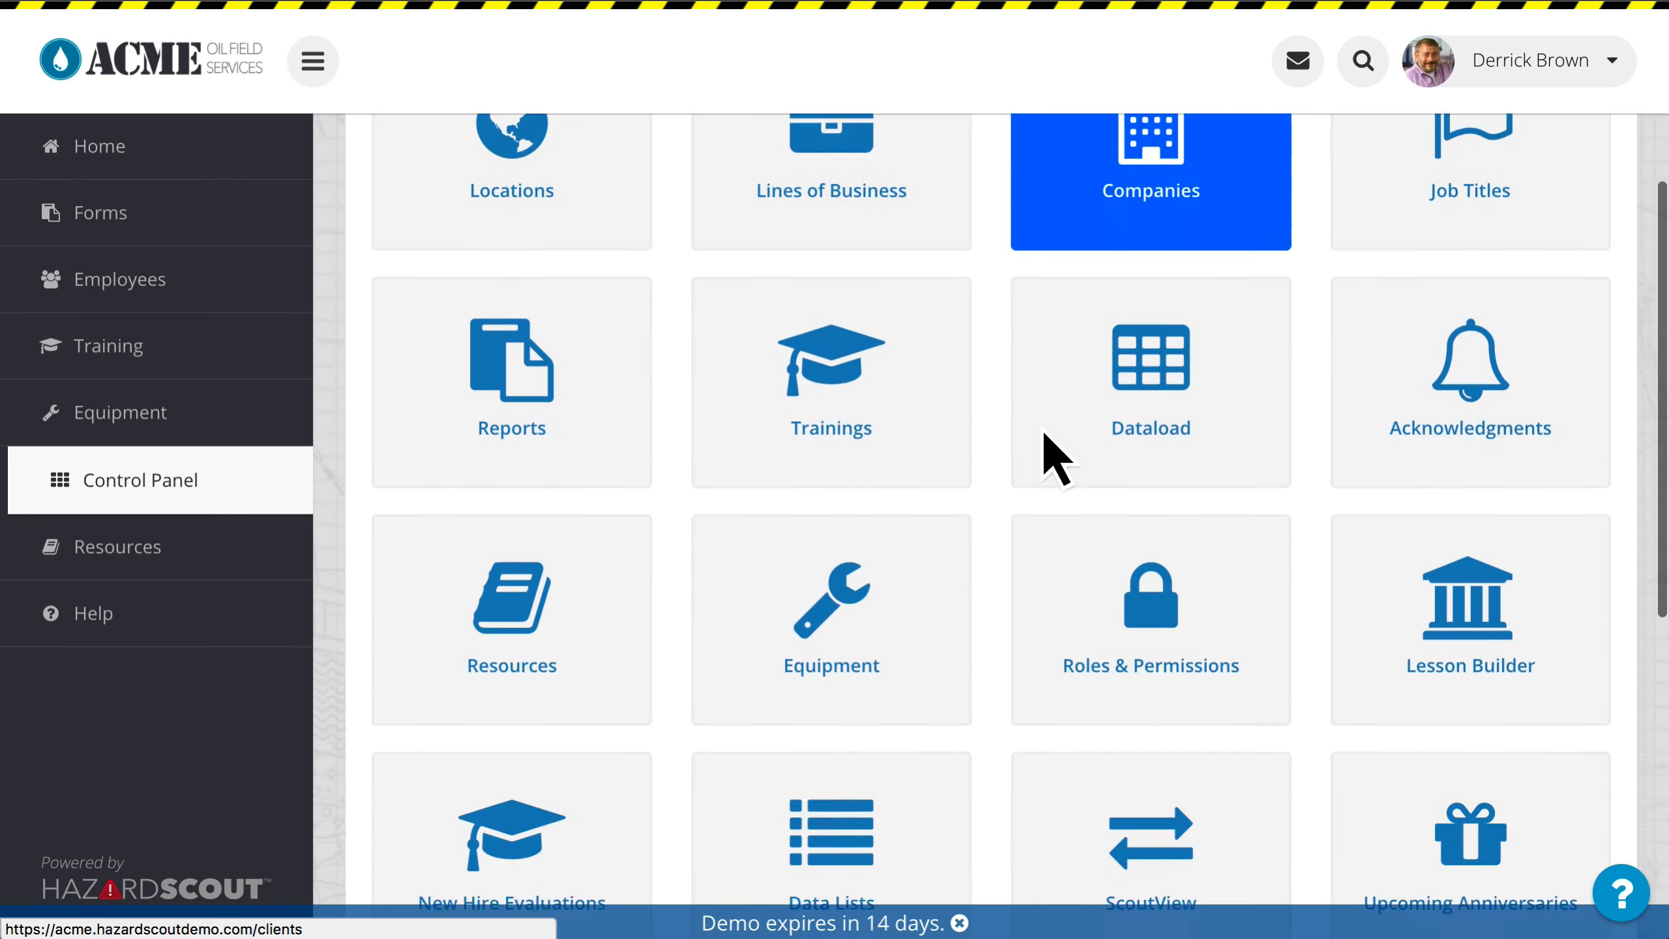
pyautogui.click(1144, 297)
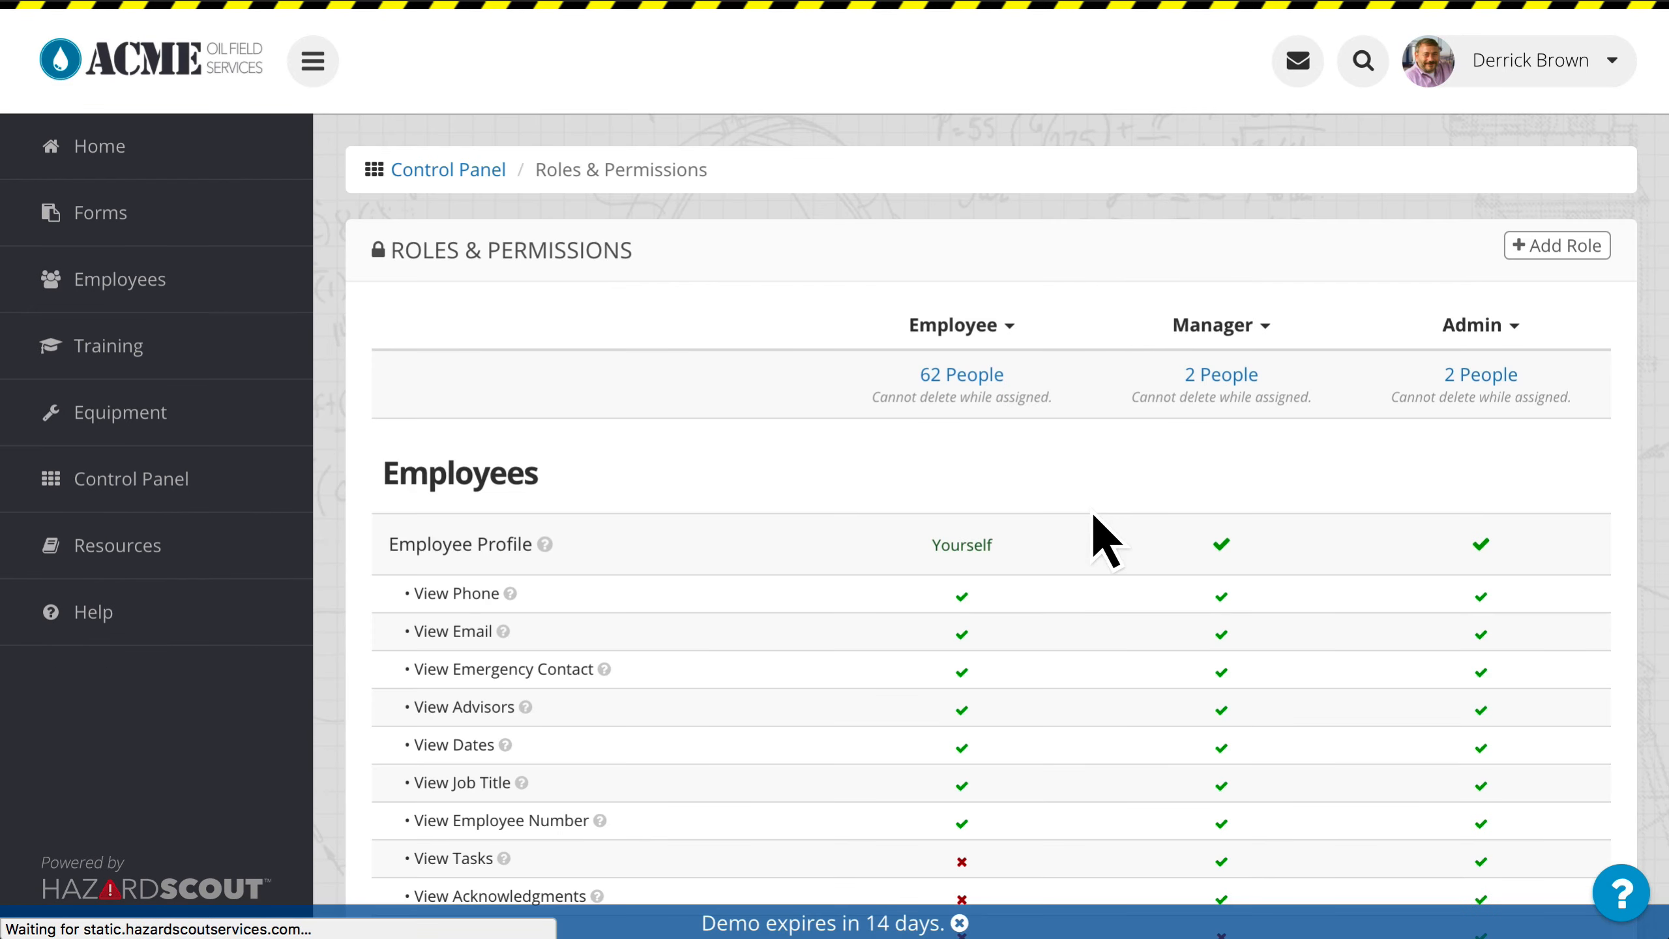
pyautogui.scroll(-15, 1092, 540)
pyautogui.scroll(6, 1092, 526)
pyautogui.scroll(5, 1097, 536)
pyautogui.scroll(-7, 1099, 540)
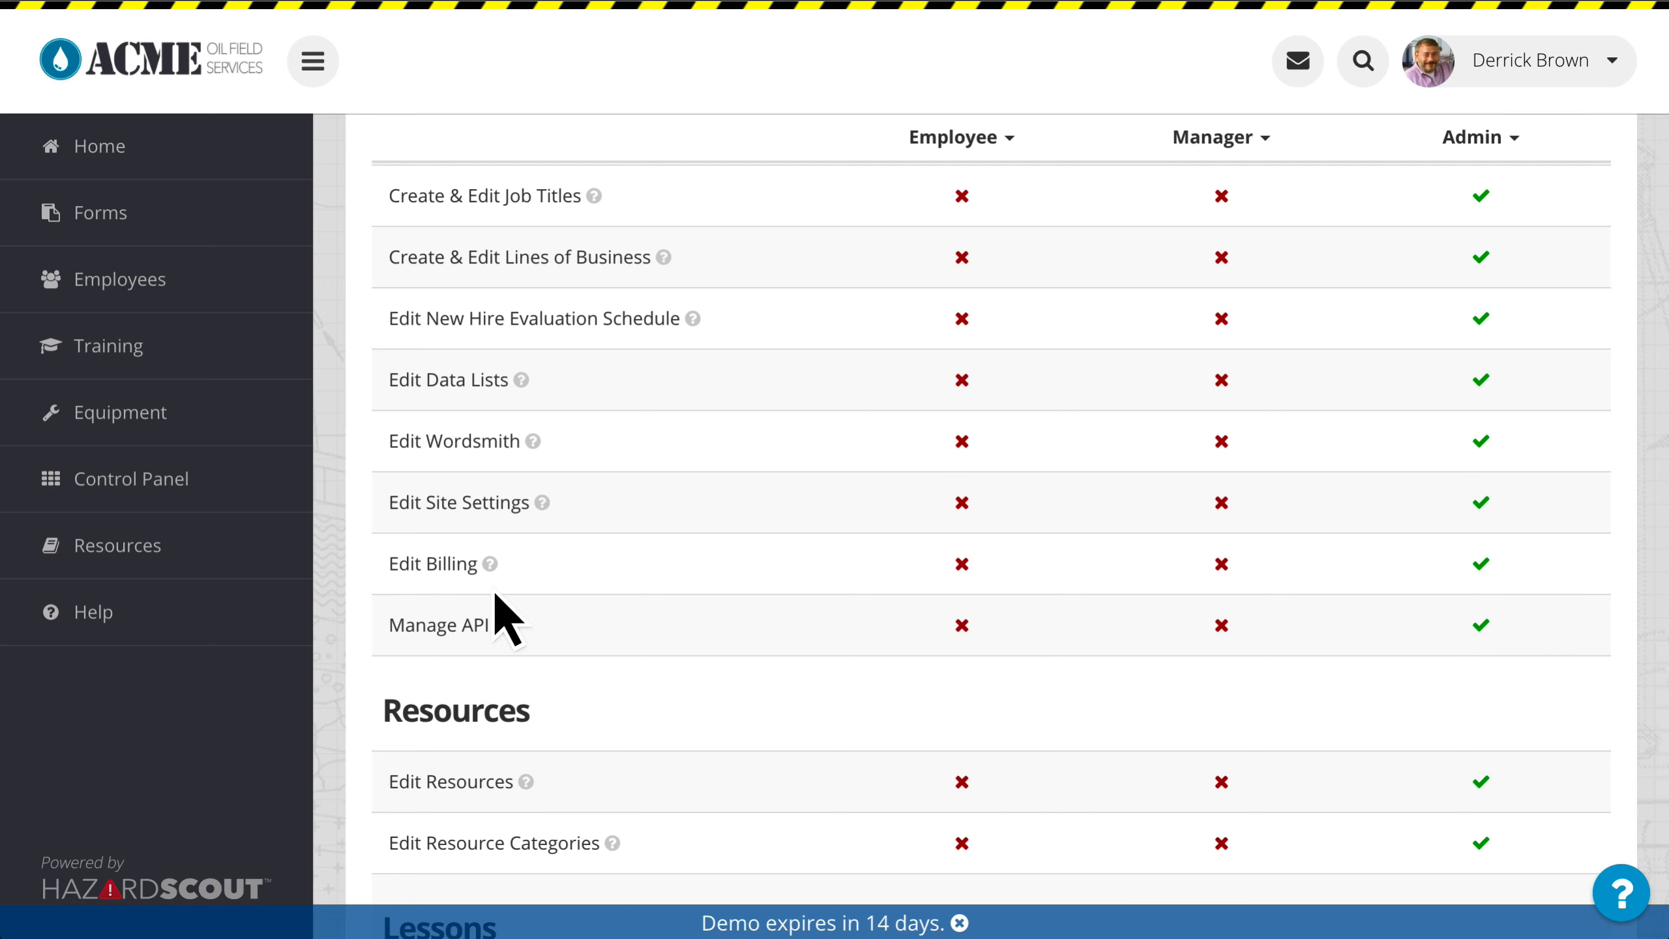
# Step: Open API management from the control panel and review the existing API tokens
pyautogui.click(230, 486)
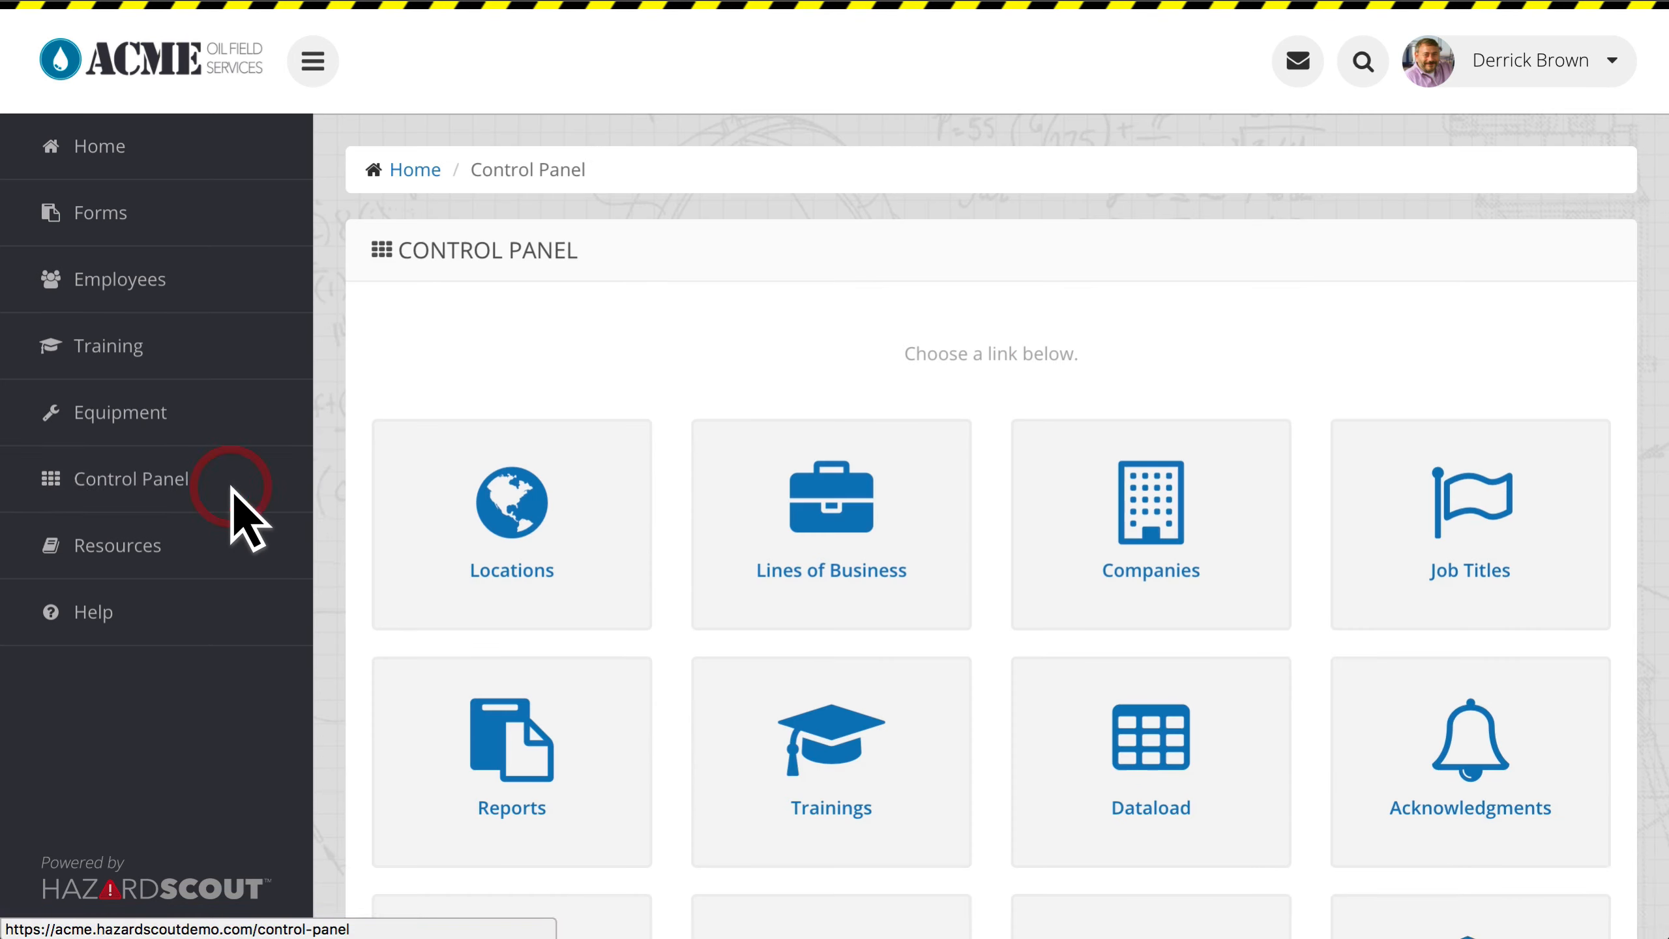
pyautogui.click(978, 277)
pyautogui.scroll(-3, 1143, 263)
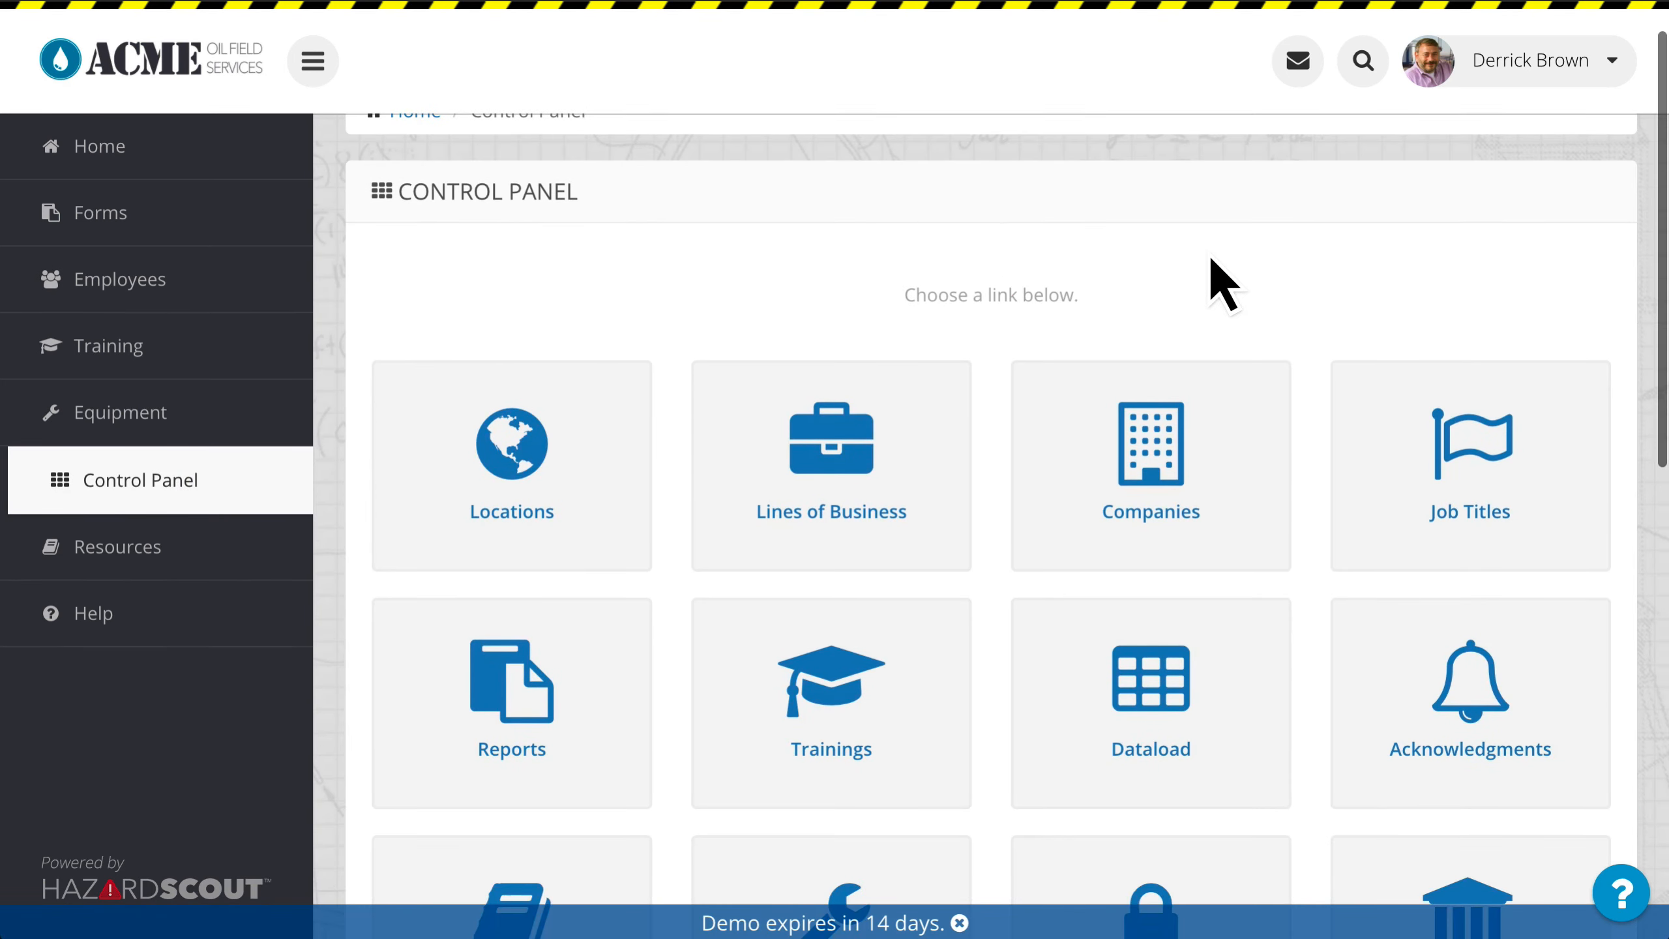
pyautogui.scroll(-10, 1268, 267)
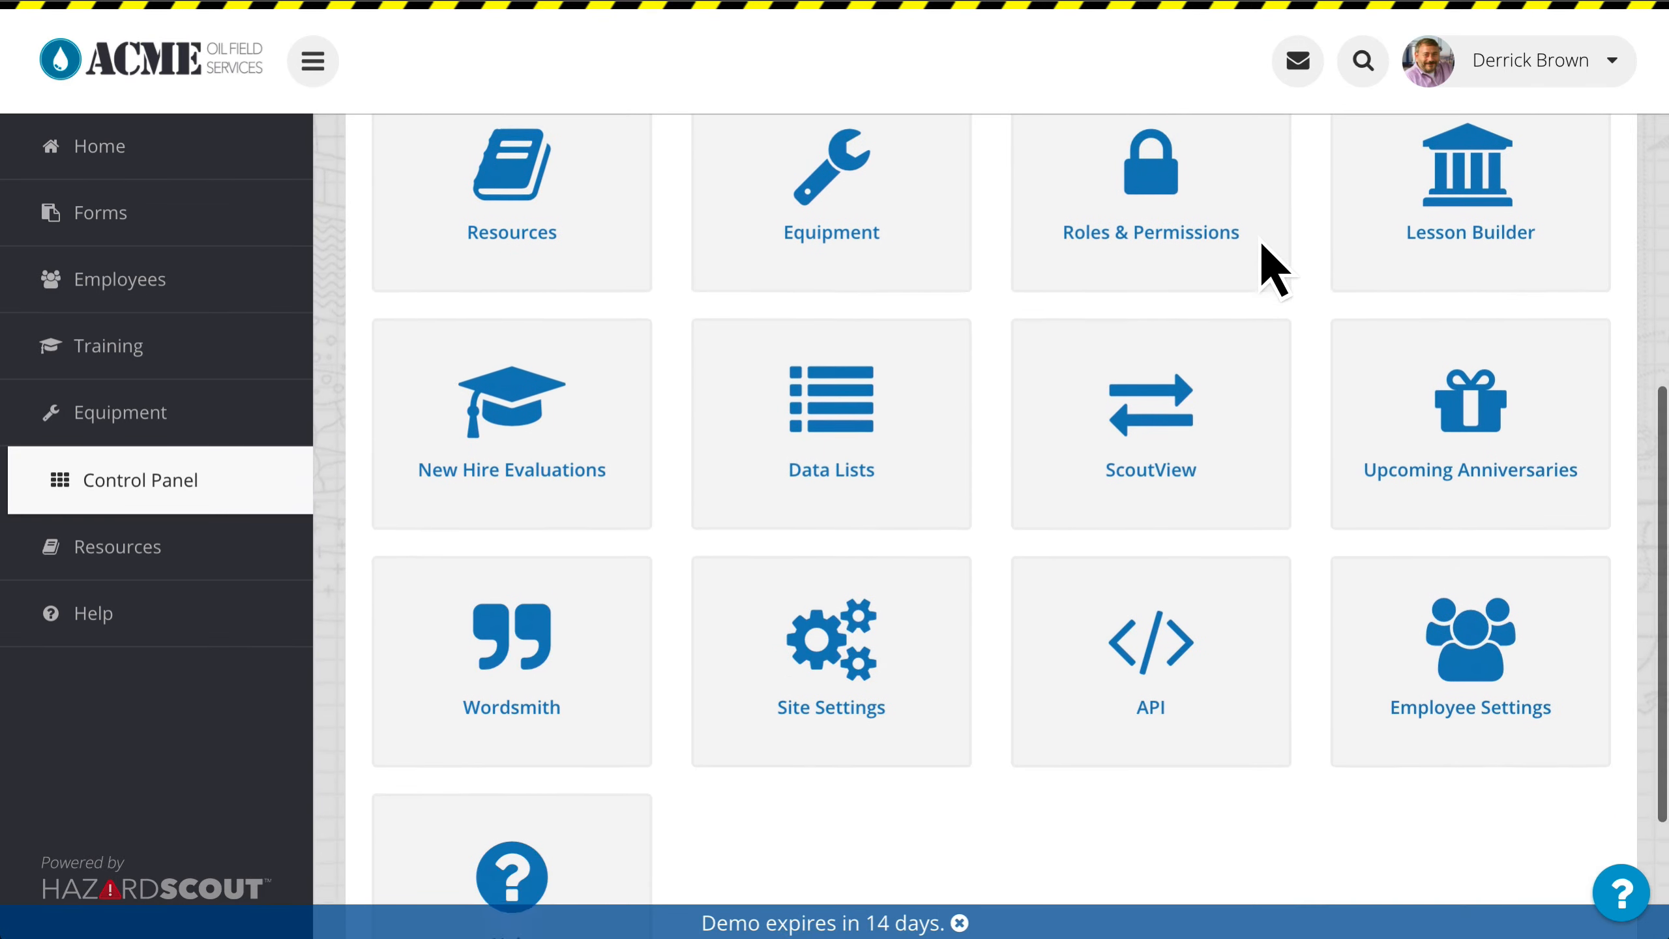
pyautogui.click(1209, 681)
pyautogui.scroll(-4, 1222, 706)
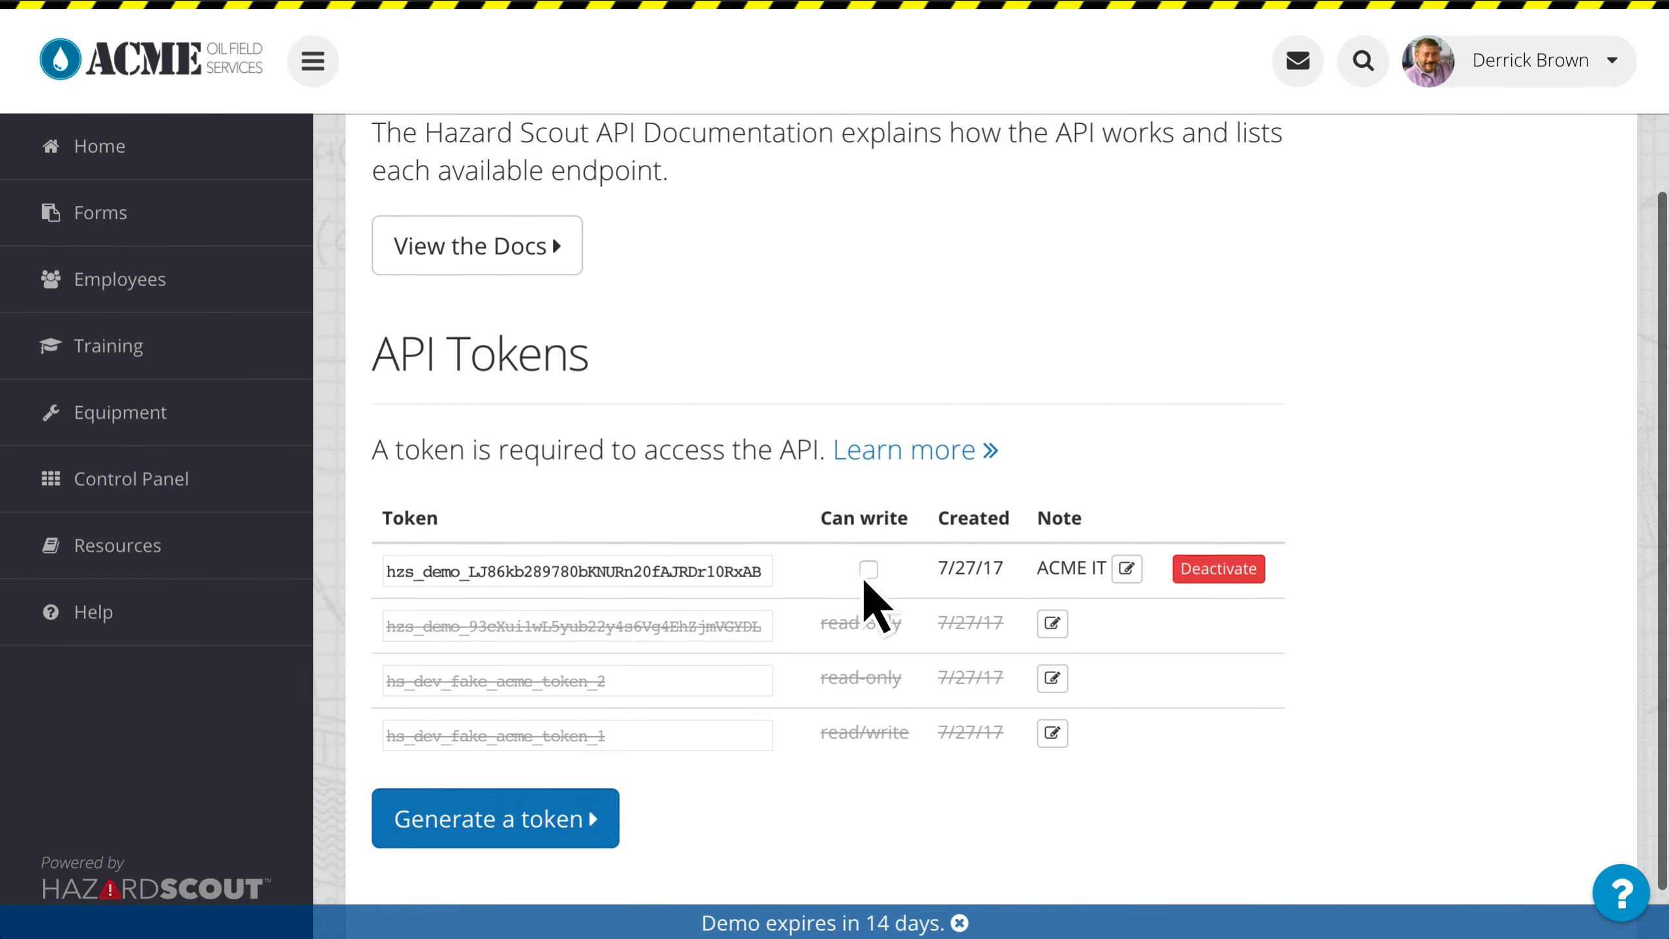
pyautogui.scroll(1, 901, 605)
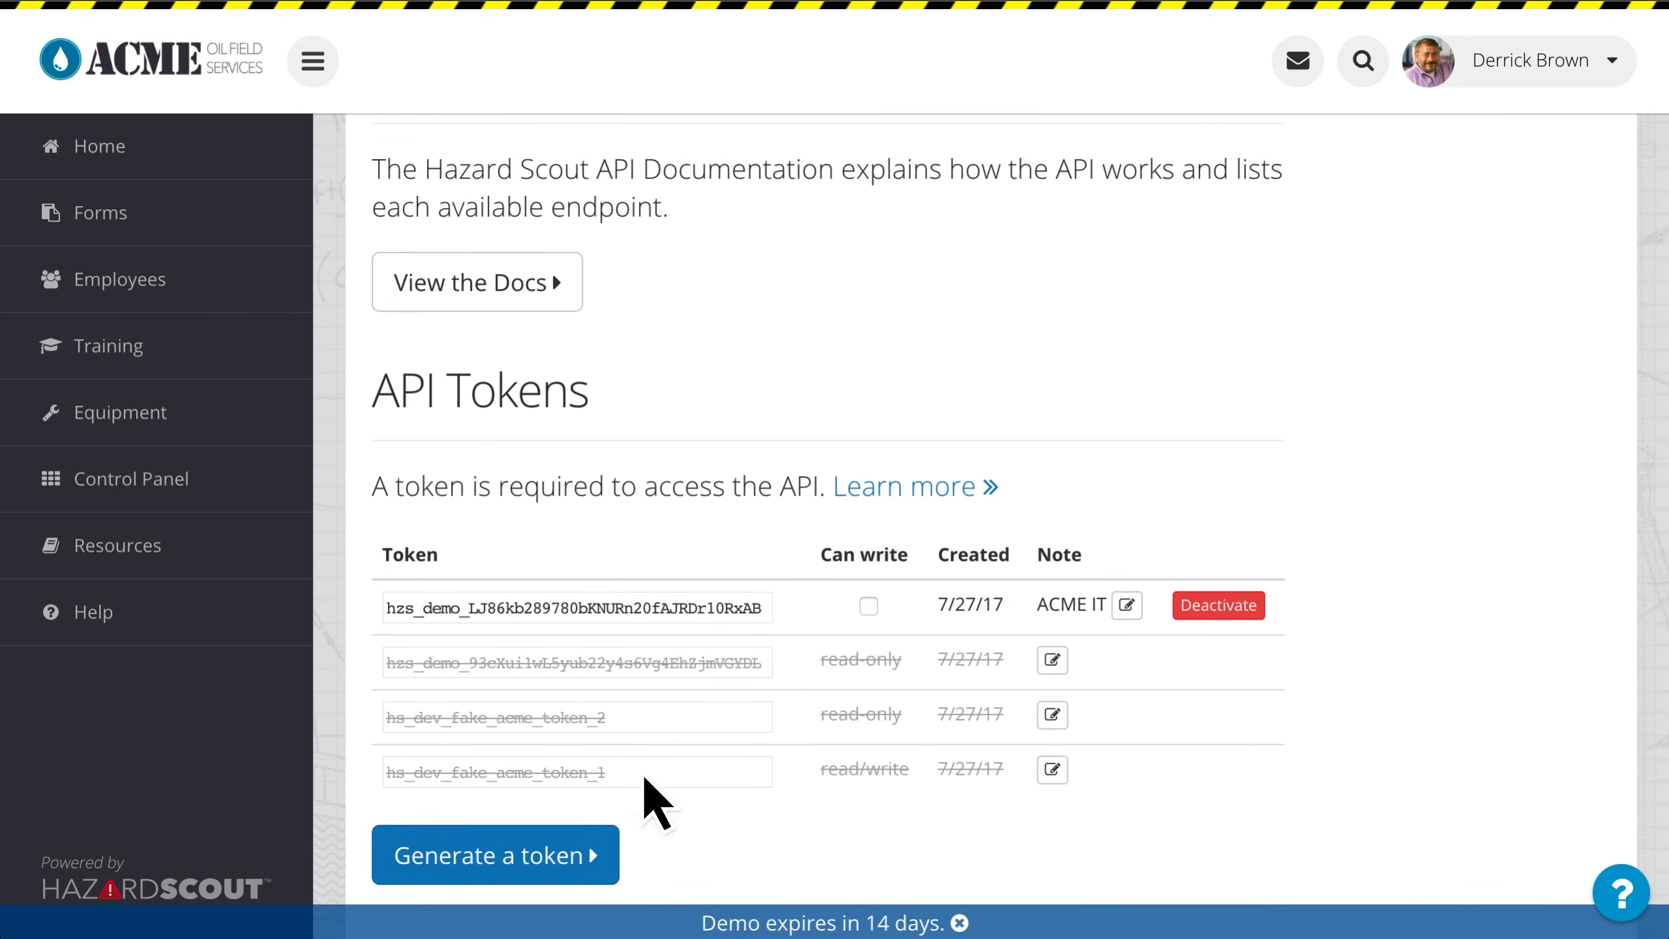
# Step: Generate a new API token and grant it write access
pyautogui.click(557, 845)
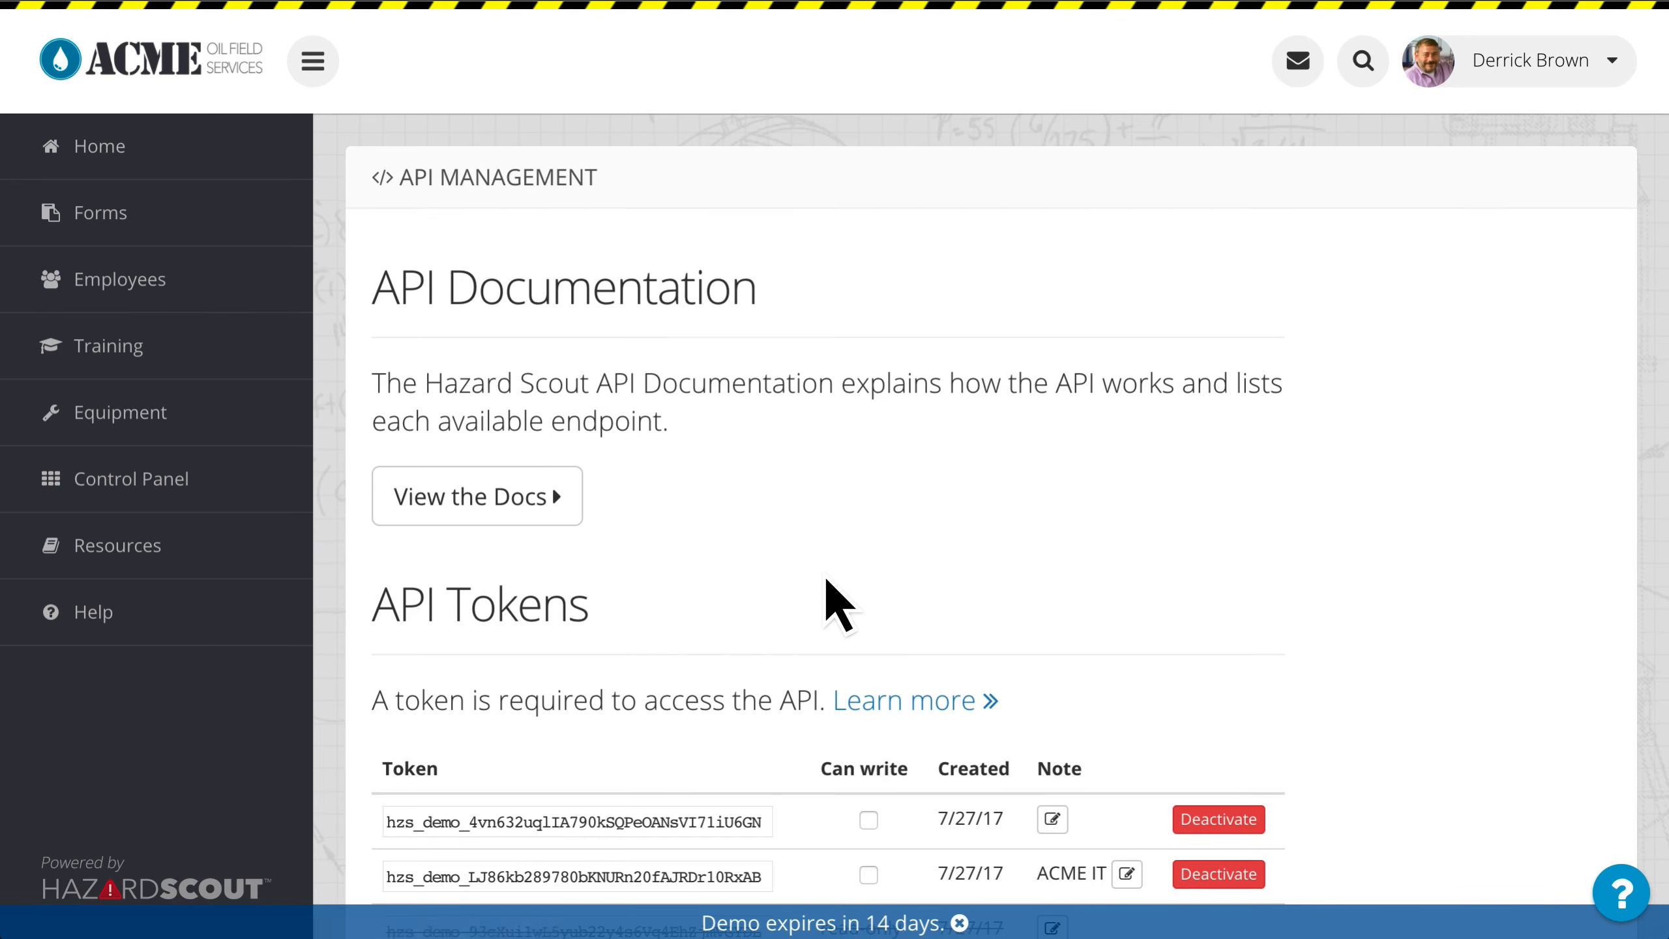
pyautogui.scroll(-3, 838, 577)
pyautogui.click(869, 599)
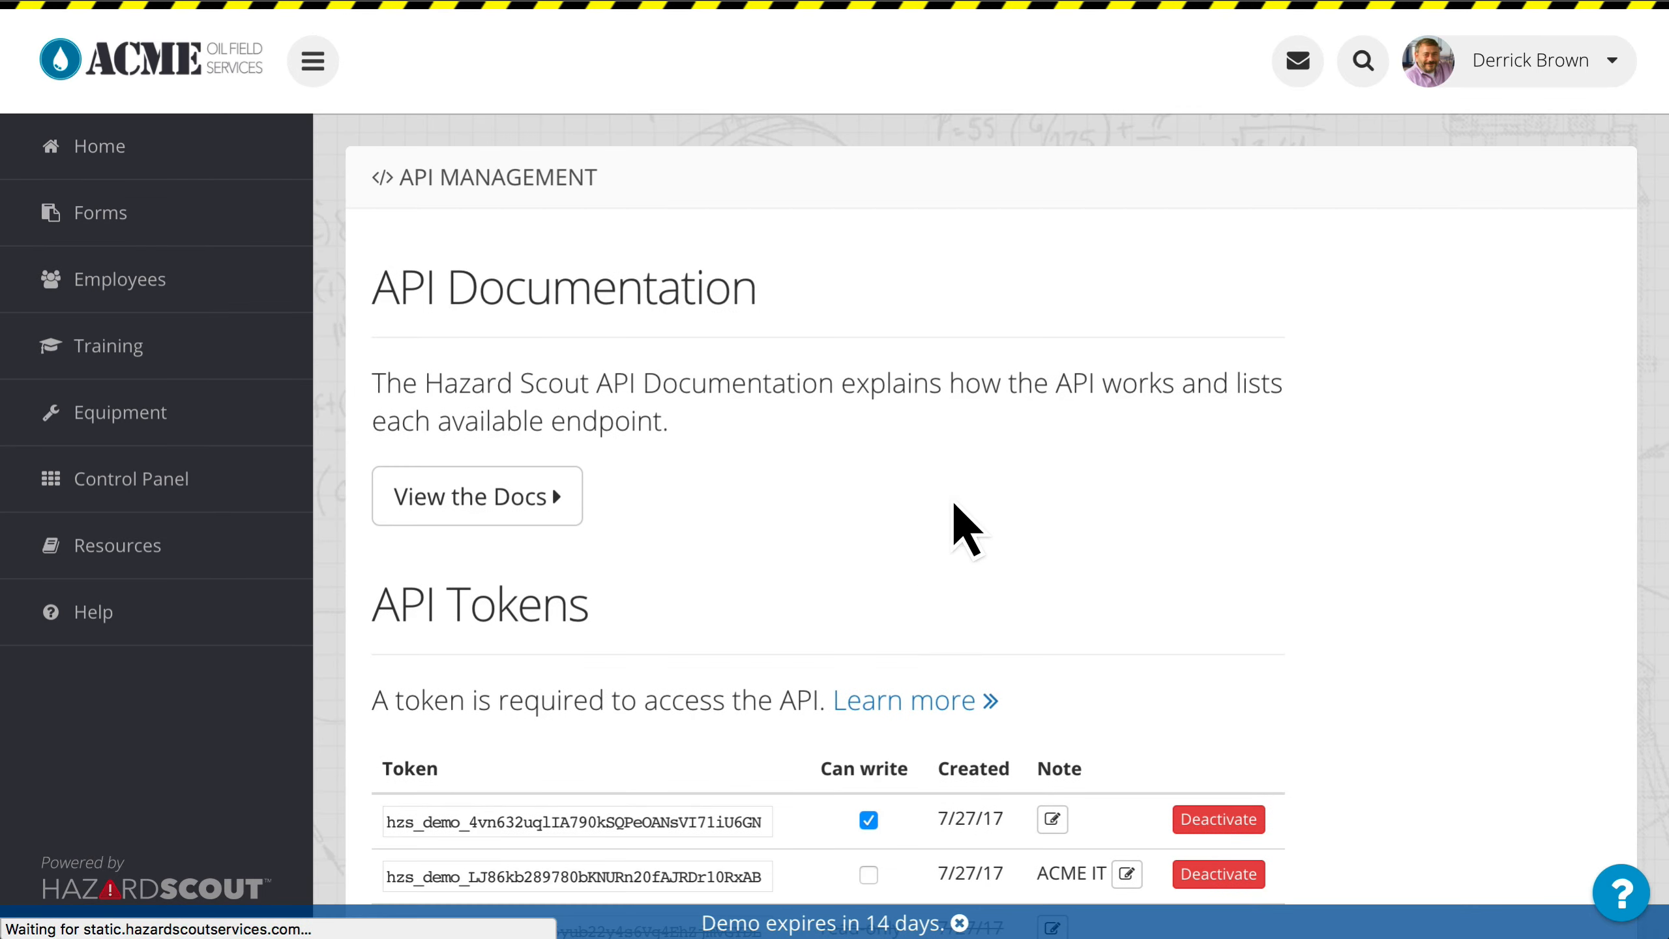
# Step: Add the note "IT Writable" to the newly generated API token
pyautogui.scroll(-6, 913, 579)
pyautogui.scroll(-1, 917, 568)
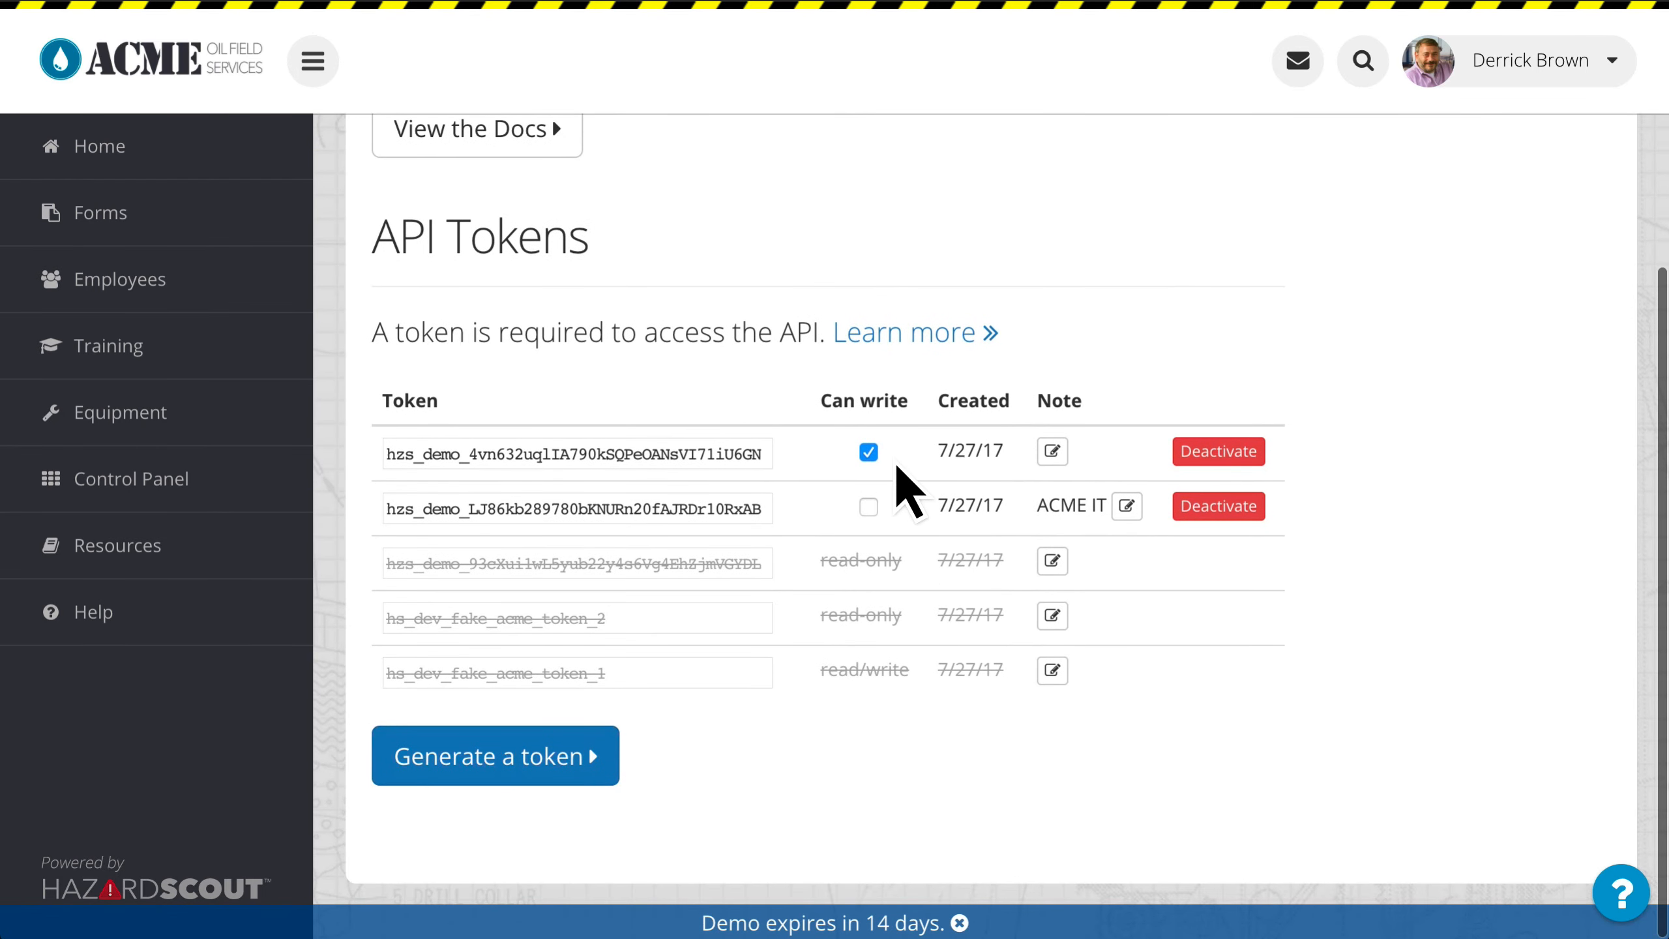
pyautogui.click(1053, 451)
pyautogui.write('ACME')
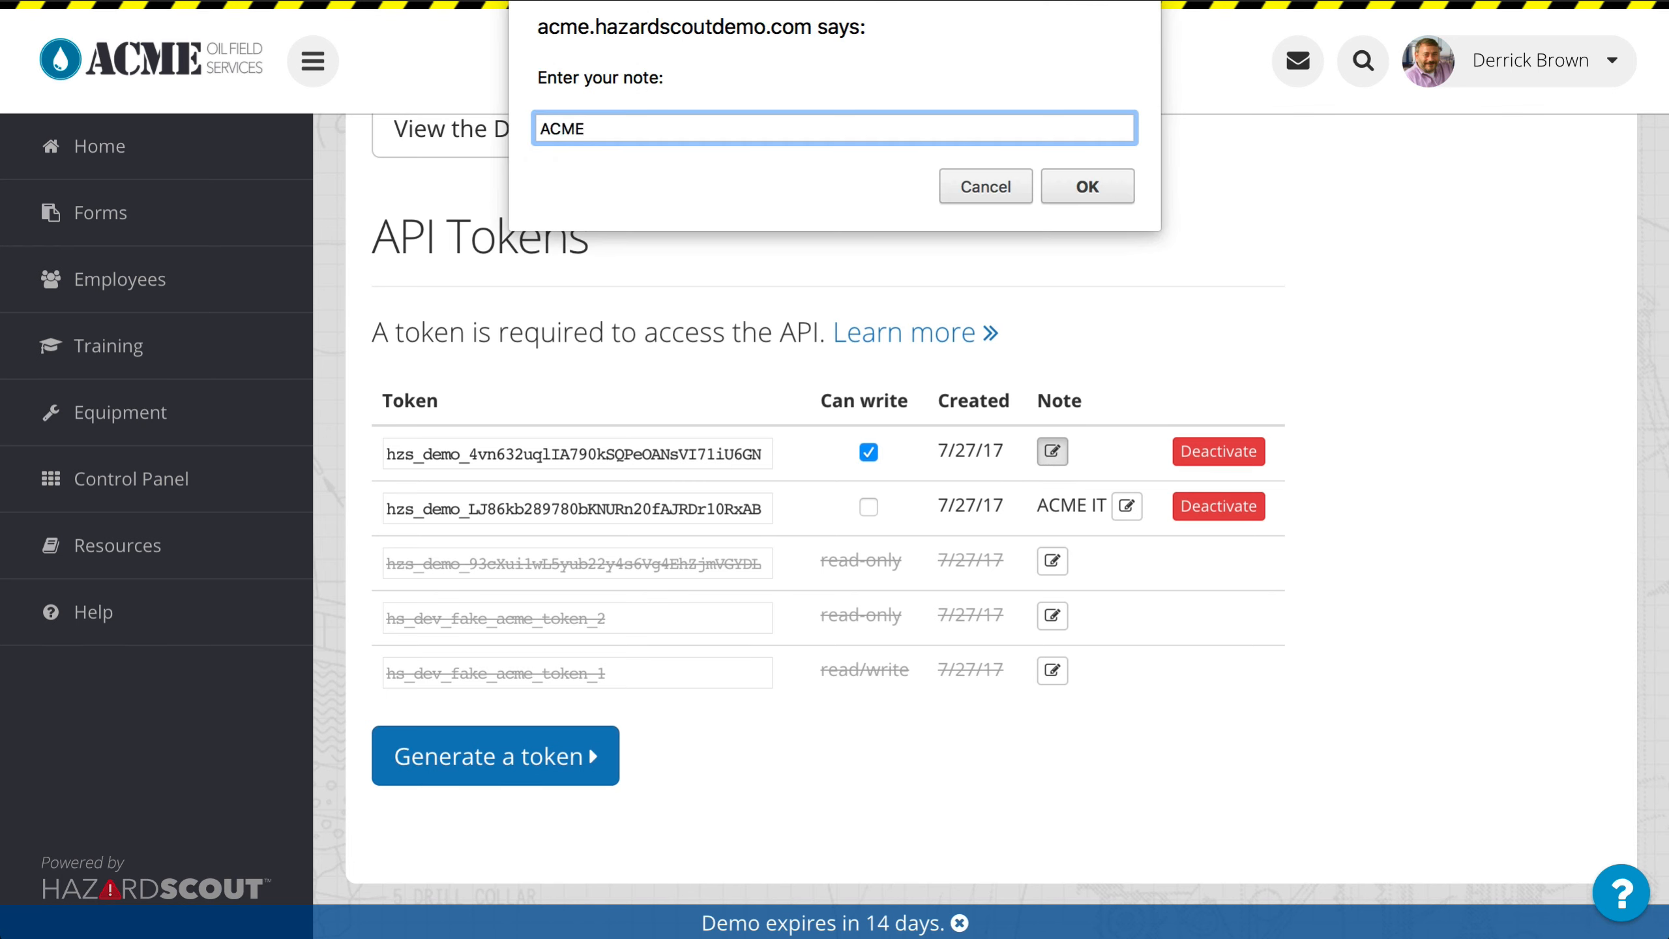
pyautogui.press('super+a')
pyautogui.write('IT Wr')
pyautogui.press('BackSpace')
pyautogui.write('ritable')
pyautogui.press('Return')
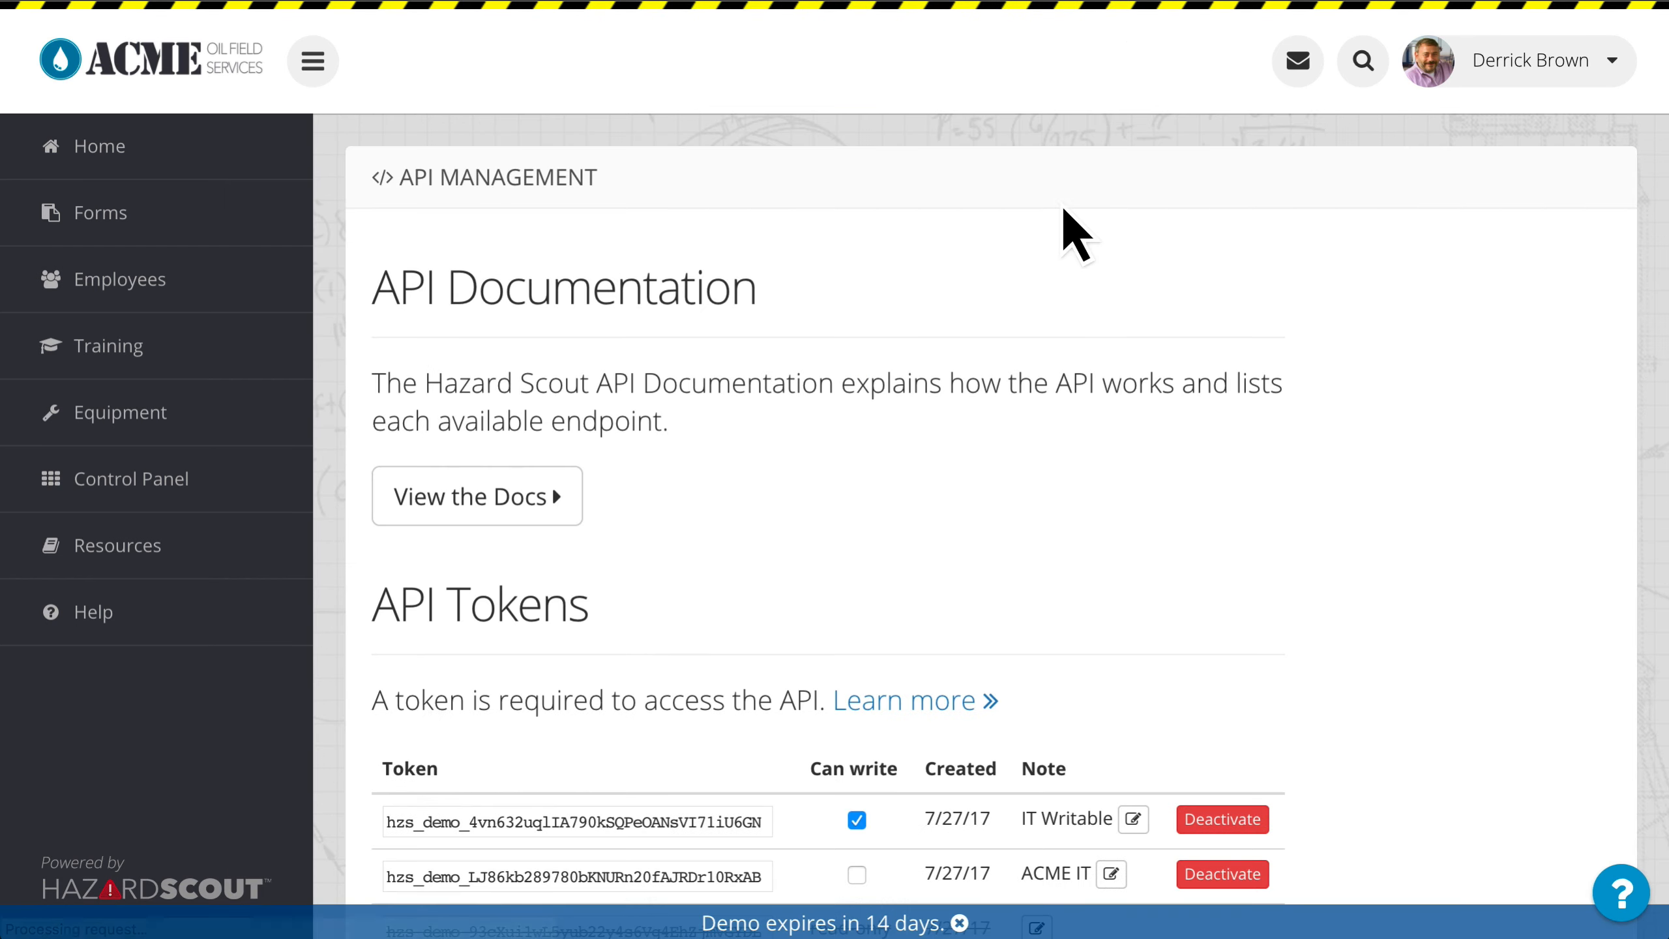
# Step: Select the full value of the IT Writable token and open the API documentation in a new tab
pyautogui.scroll(-4, 999, 325)
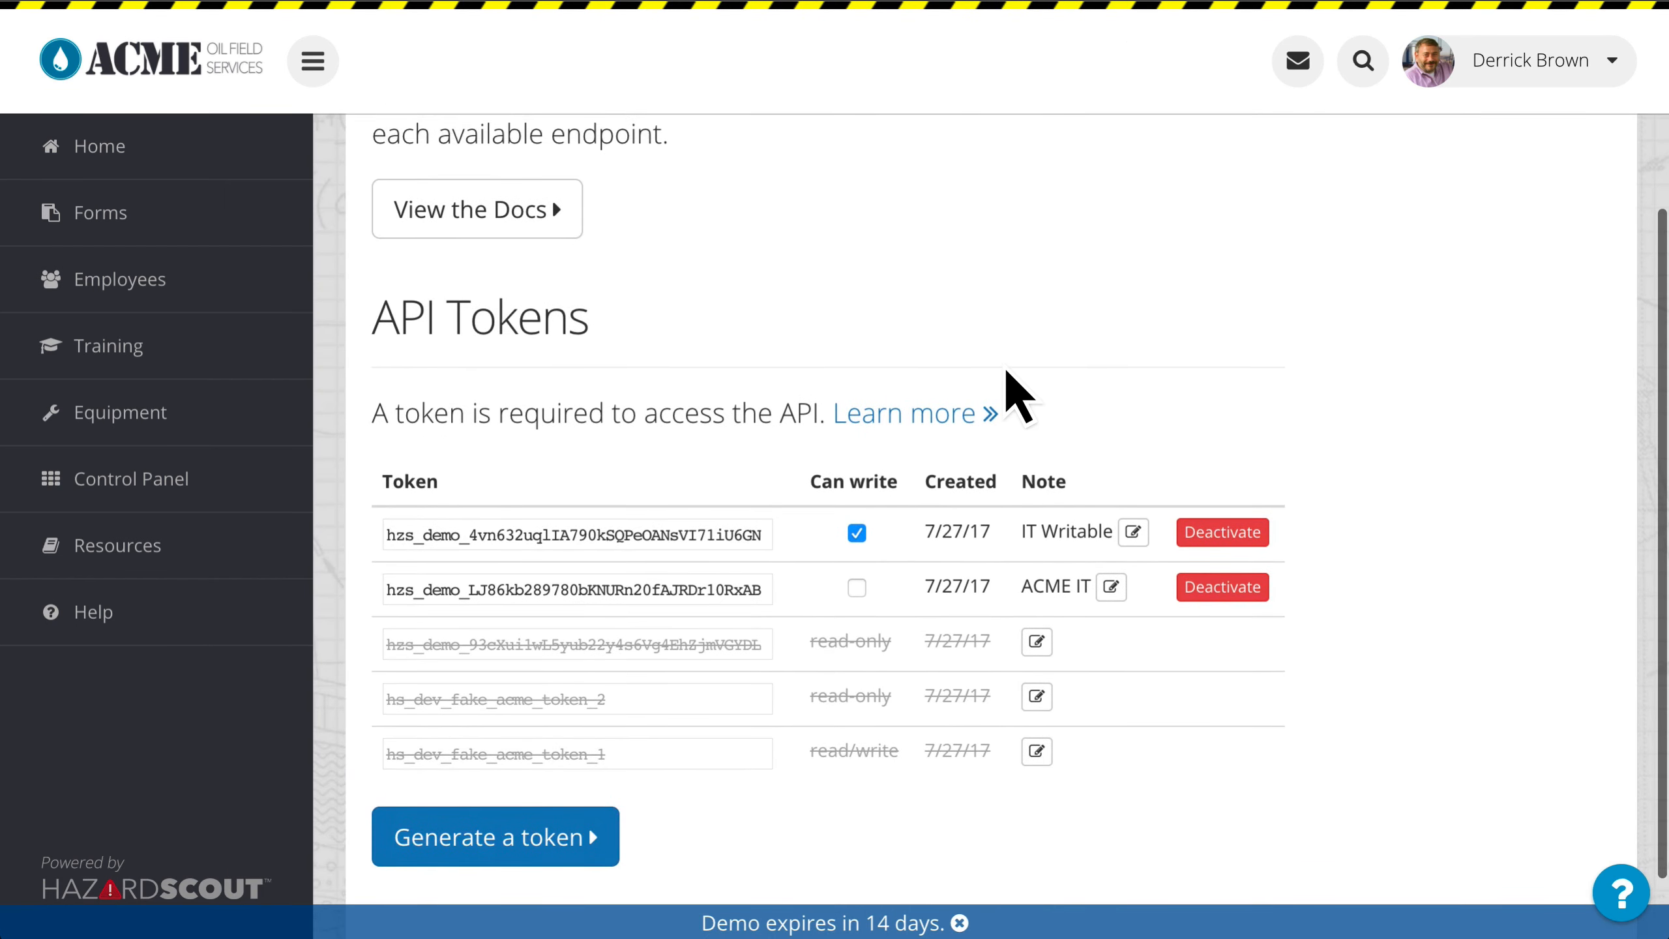
pyautogui.click(661, 542)
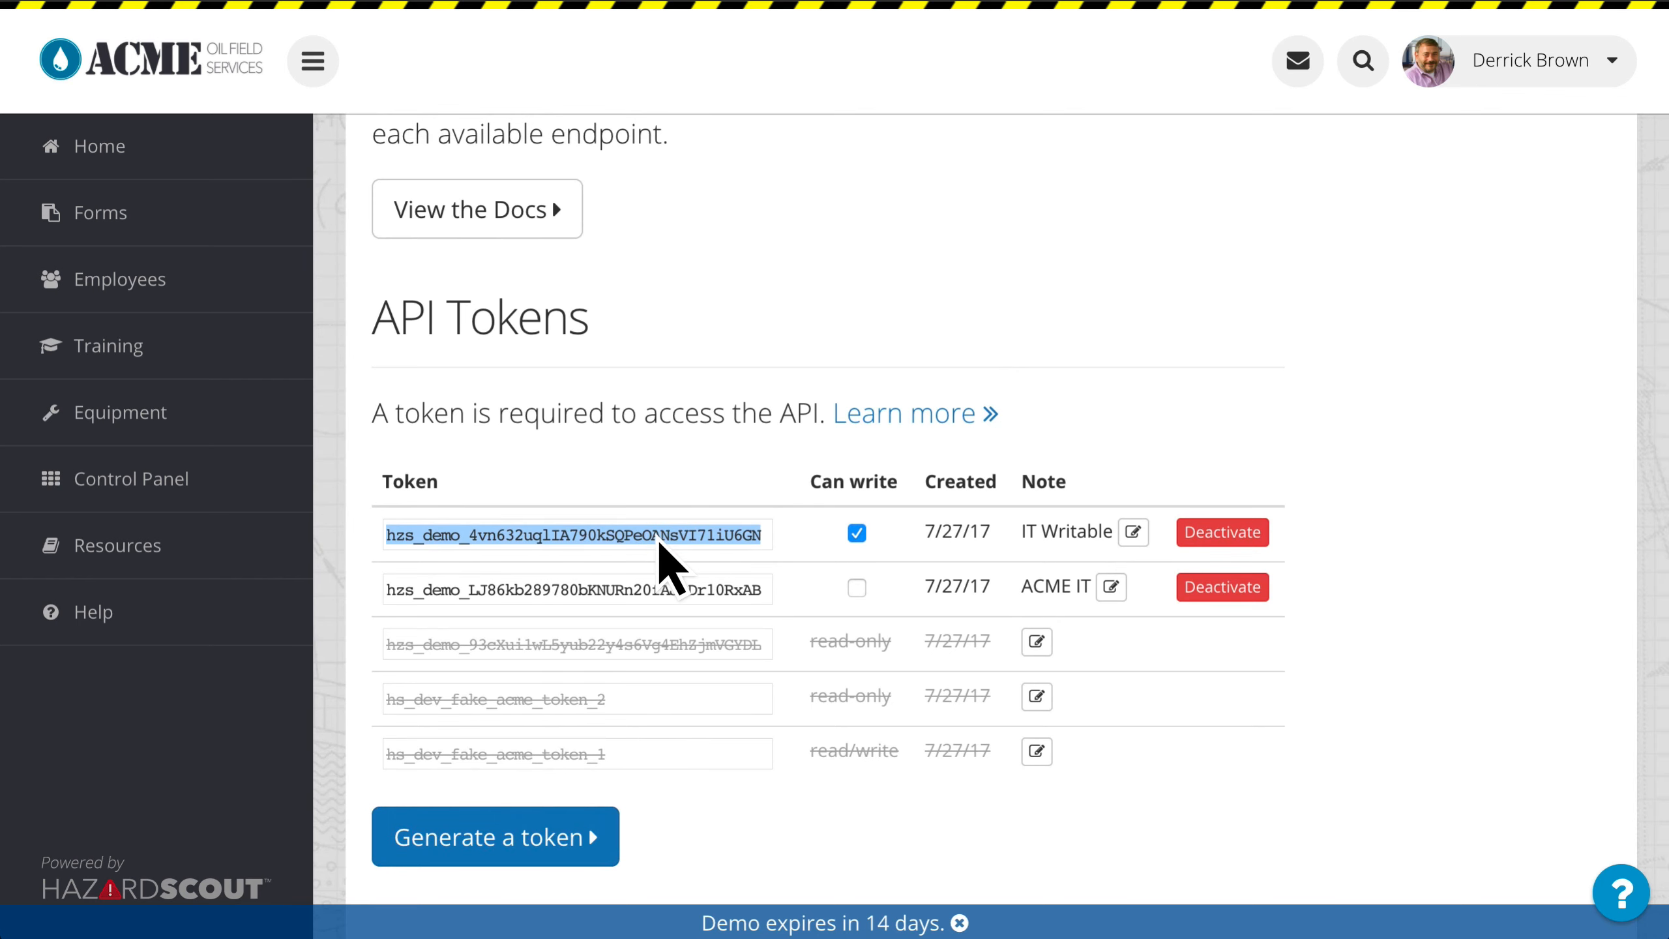
pyautogui.scroll(2, 905, 381)
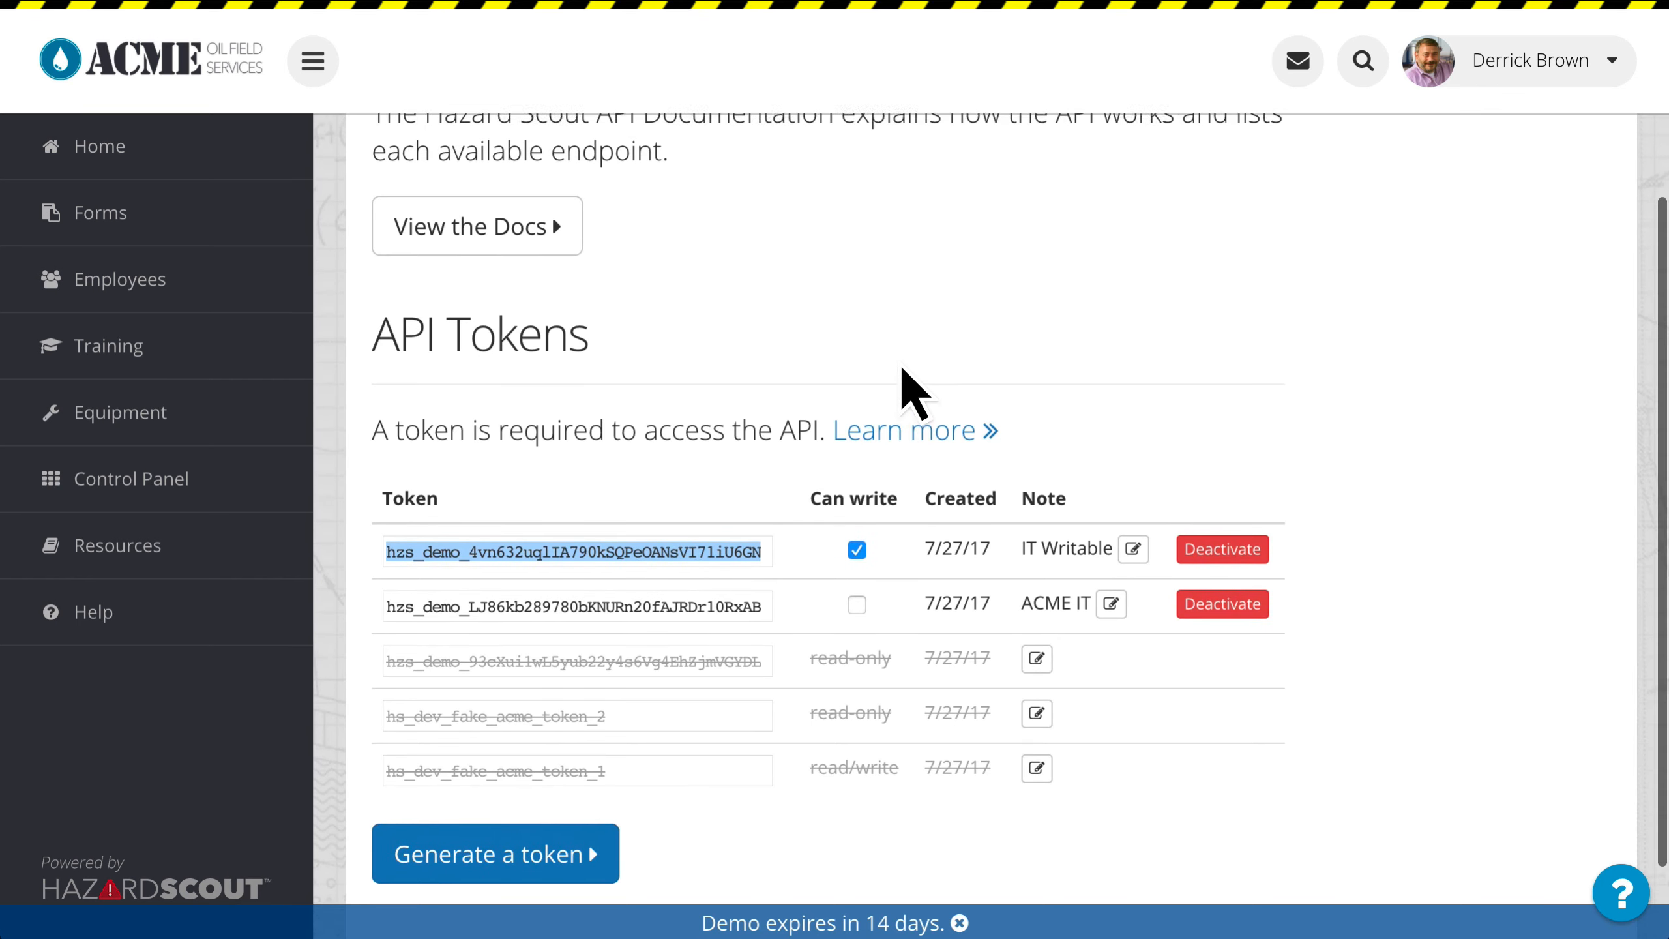
pyautogui.scroll(1, 909, 395)
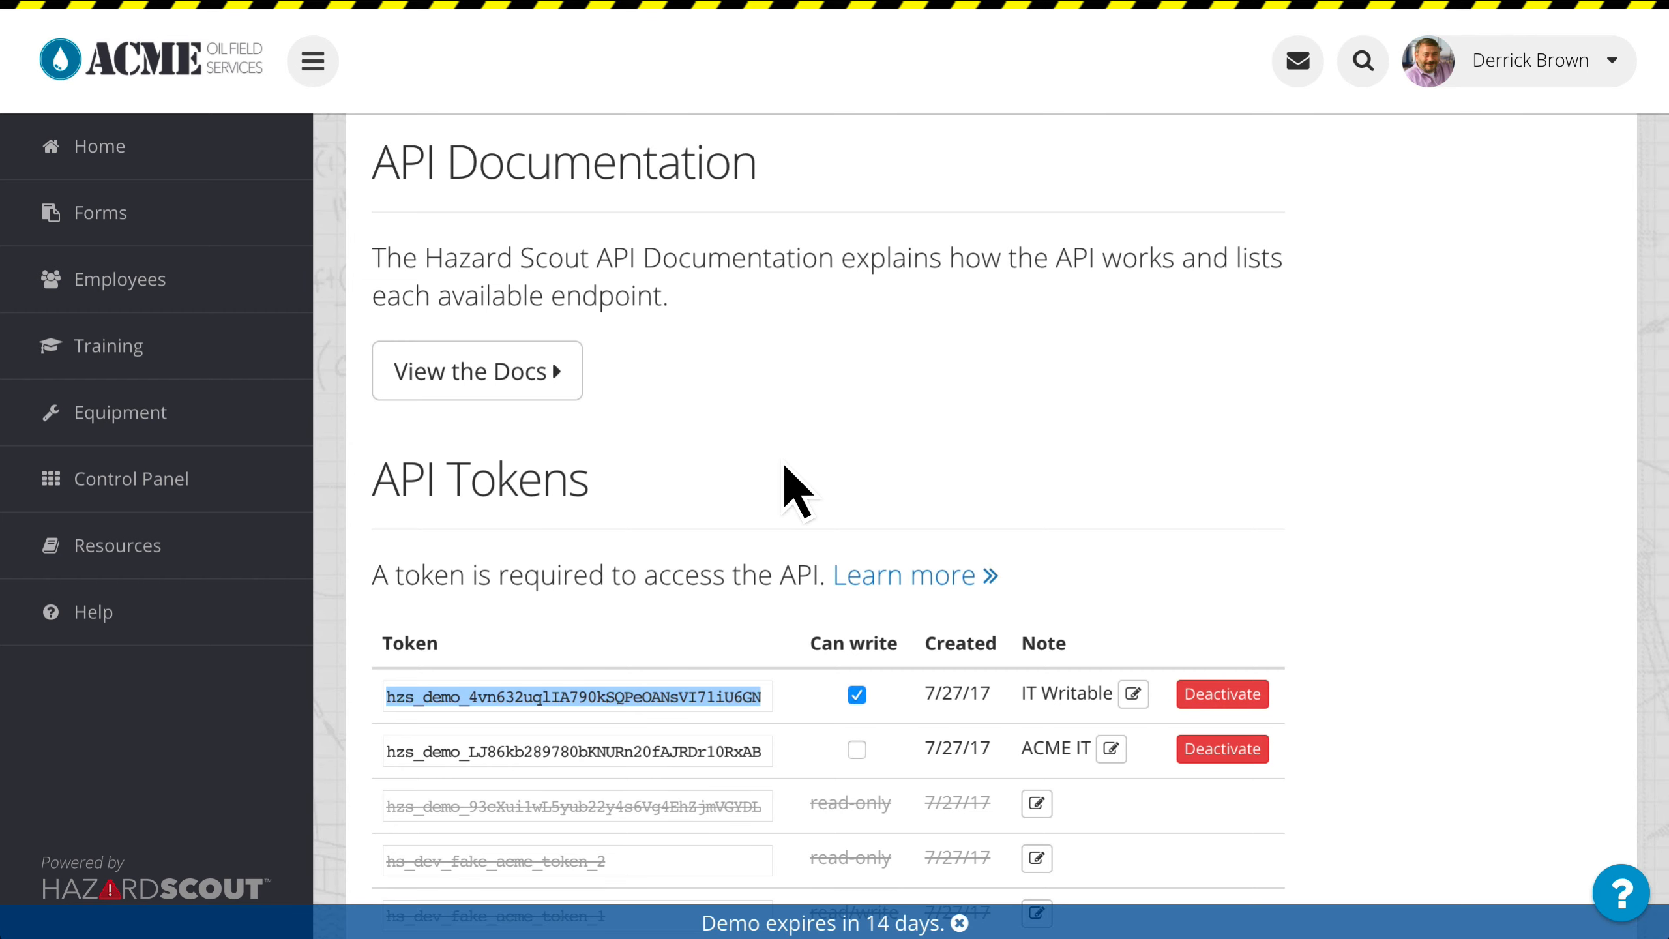
pyautogui.rightClick(522, 388)
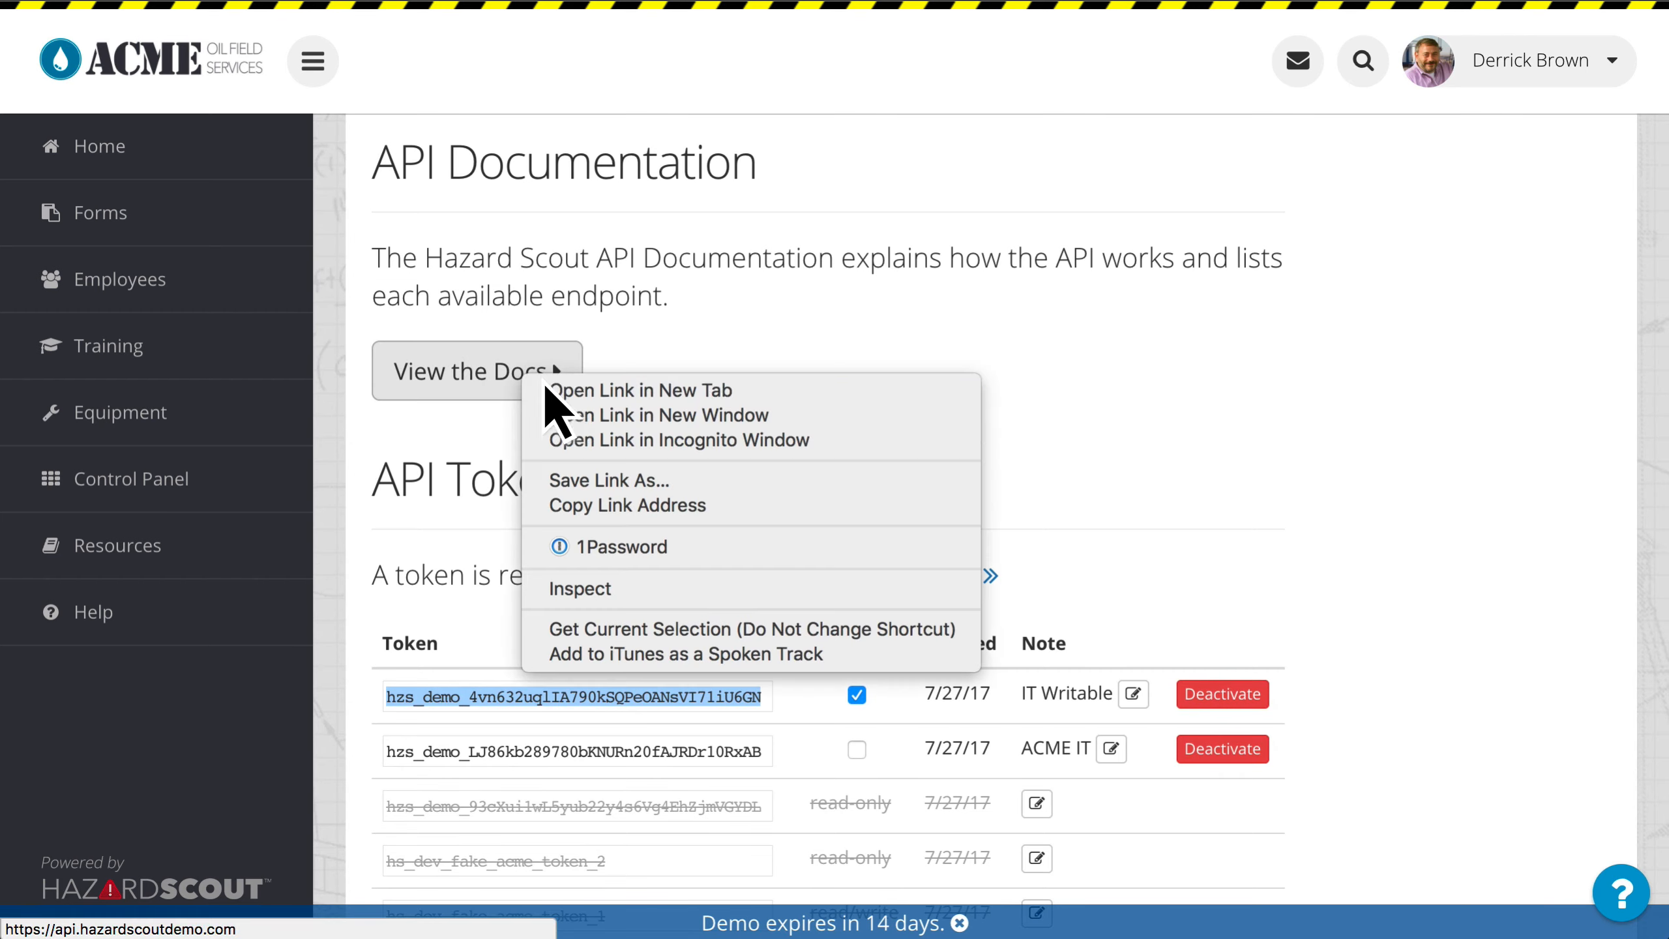
pyautogui.click(565, 390)
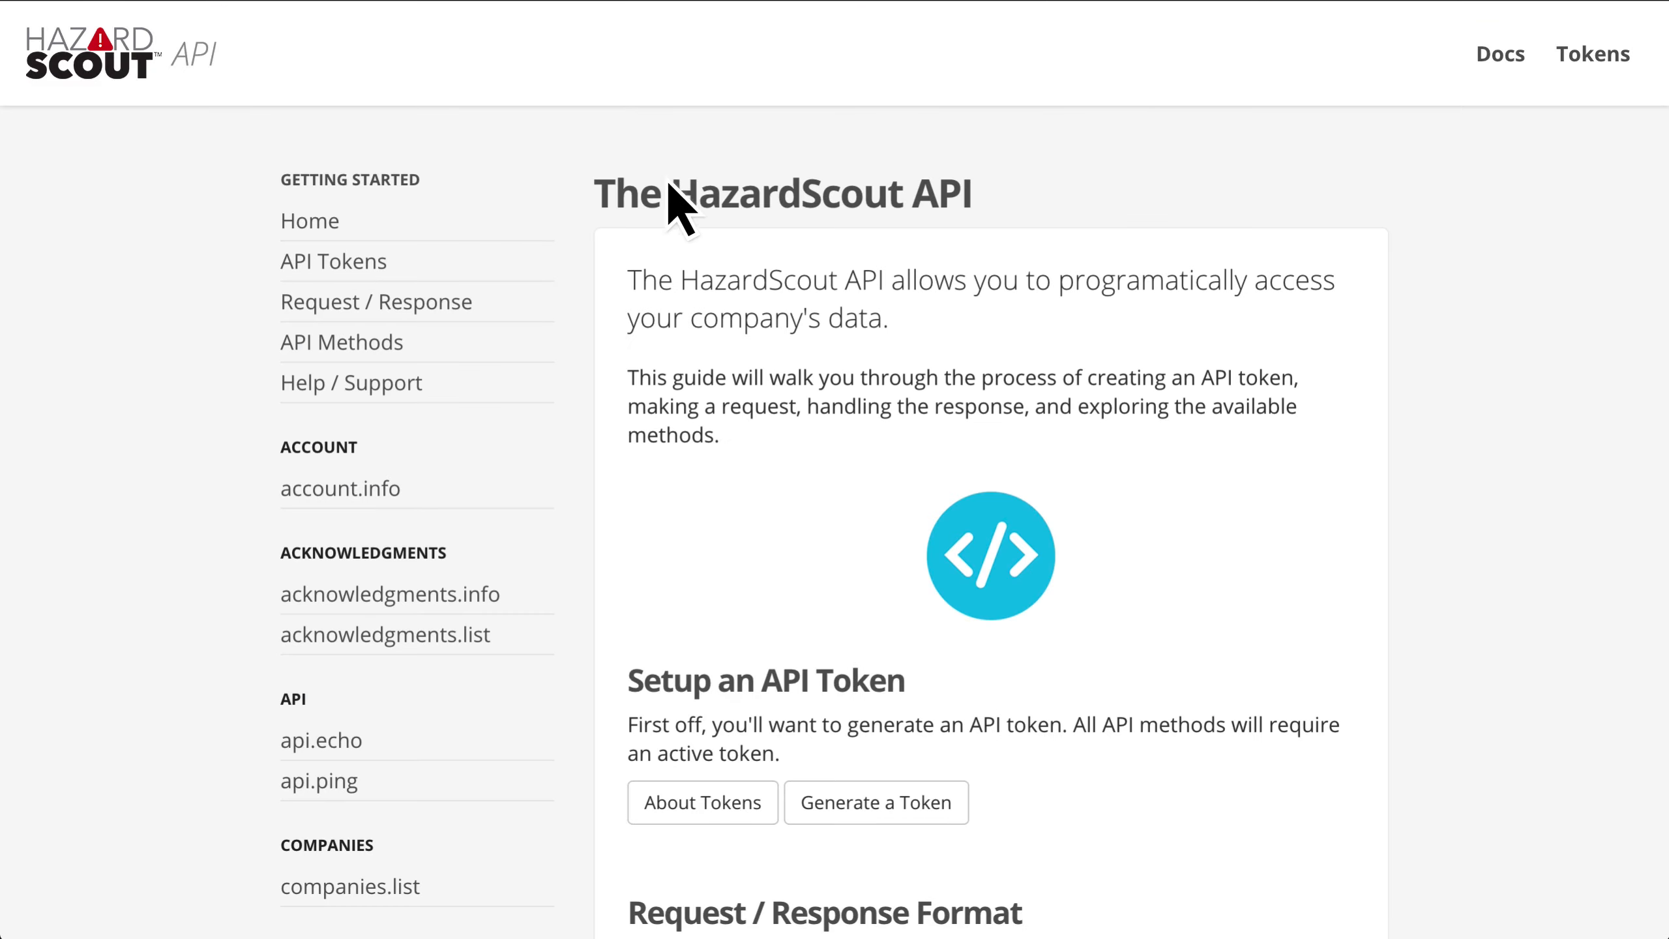
# Step: Open the dataload.info method documentation in a new tab and review its parameters and example request
pyautogui.scroll(-2, 595, 280)
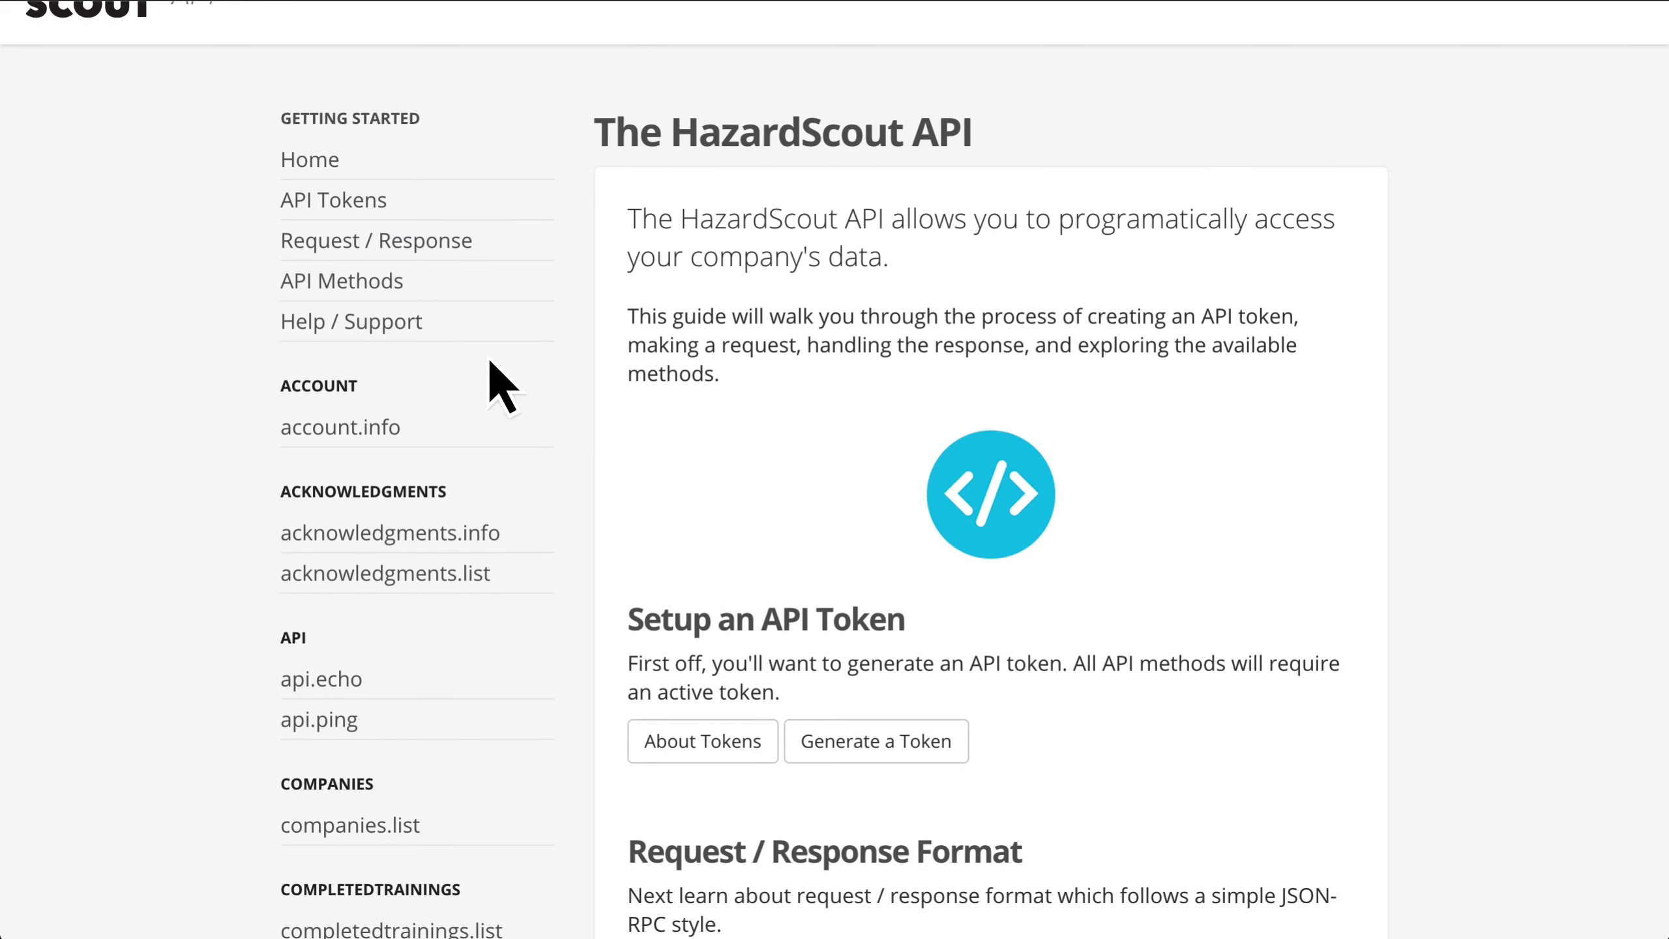
pyautogui.scroll(-3, 519, 454)
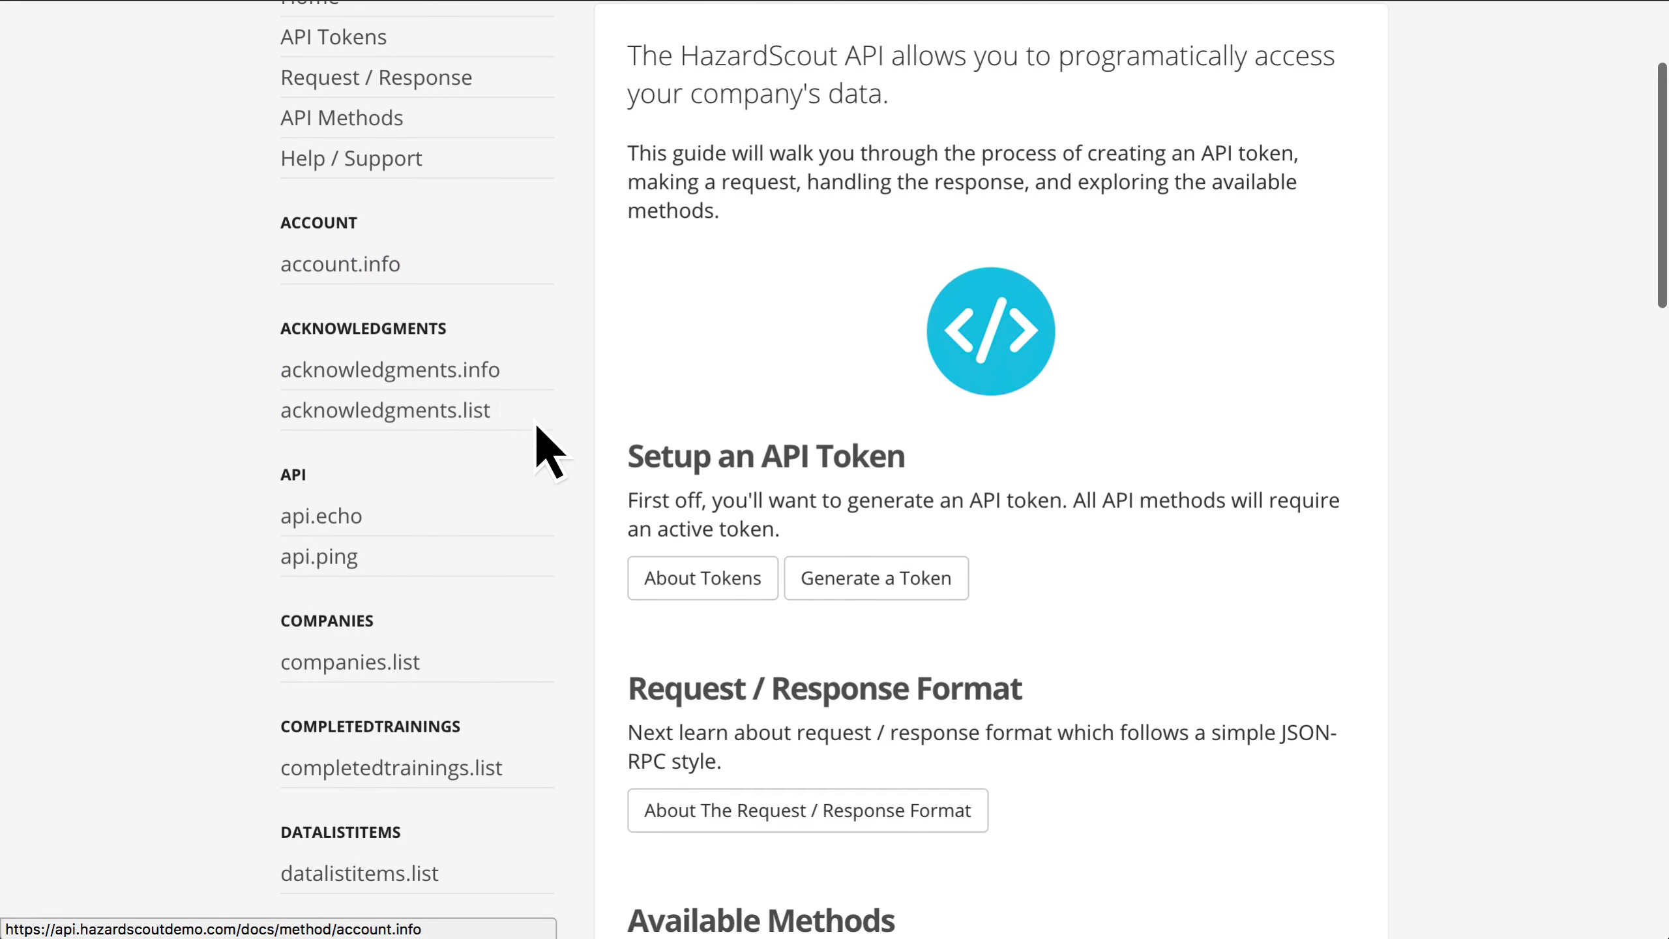
pyautogui.scroll(-10, 599, 309)
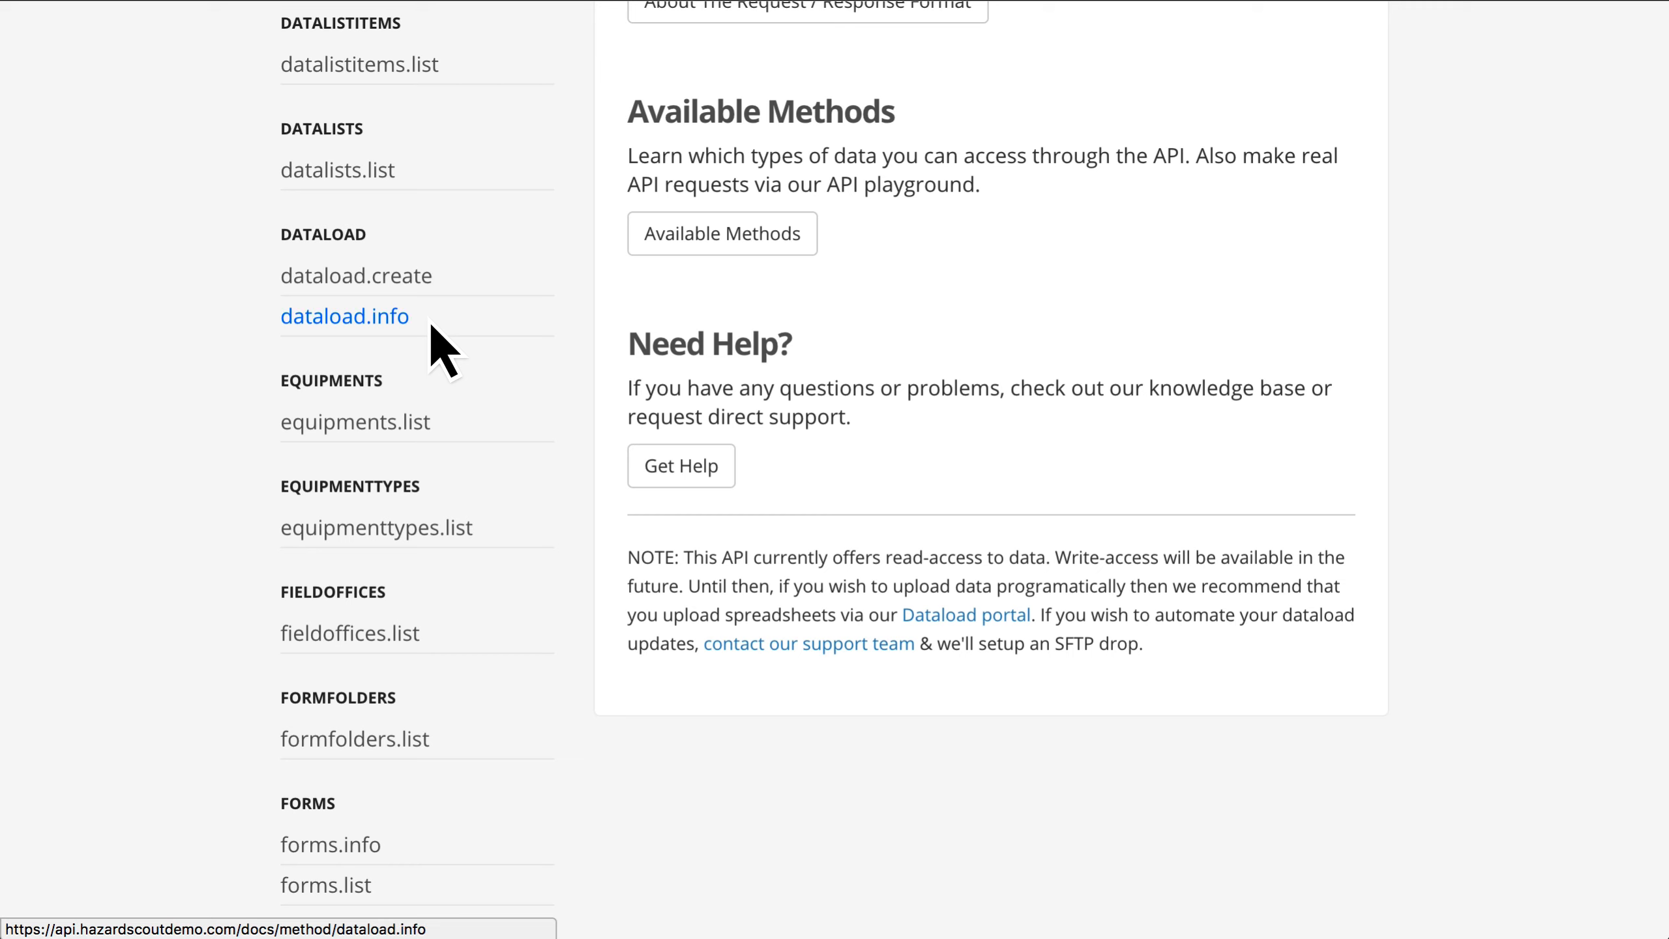
pyautogui.rightClick(403, 323)
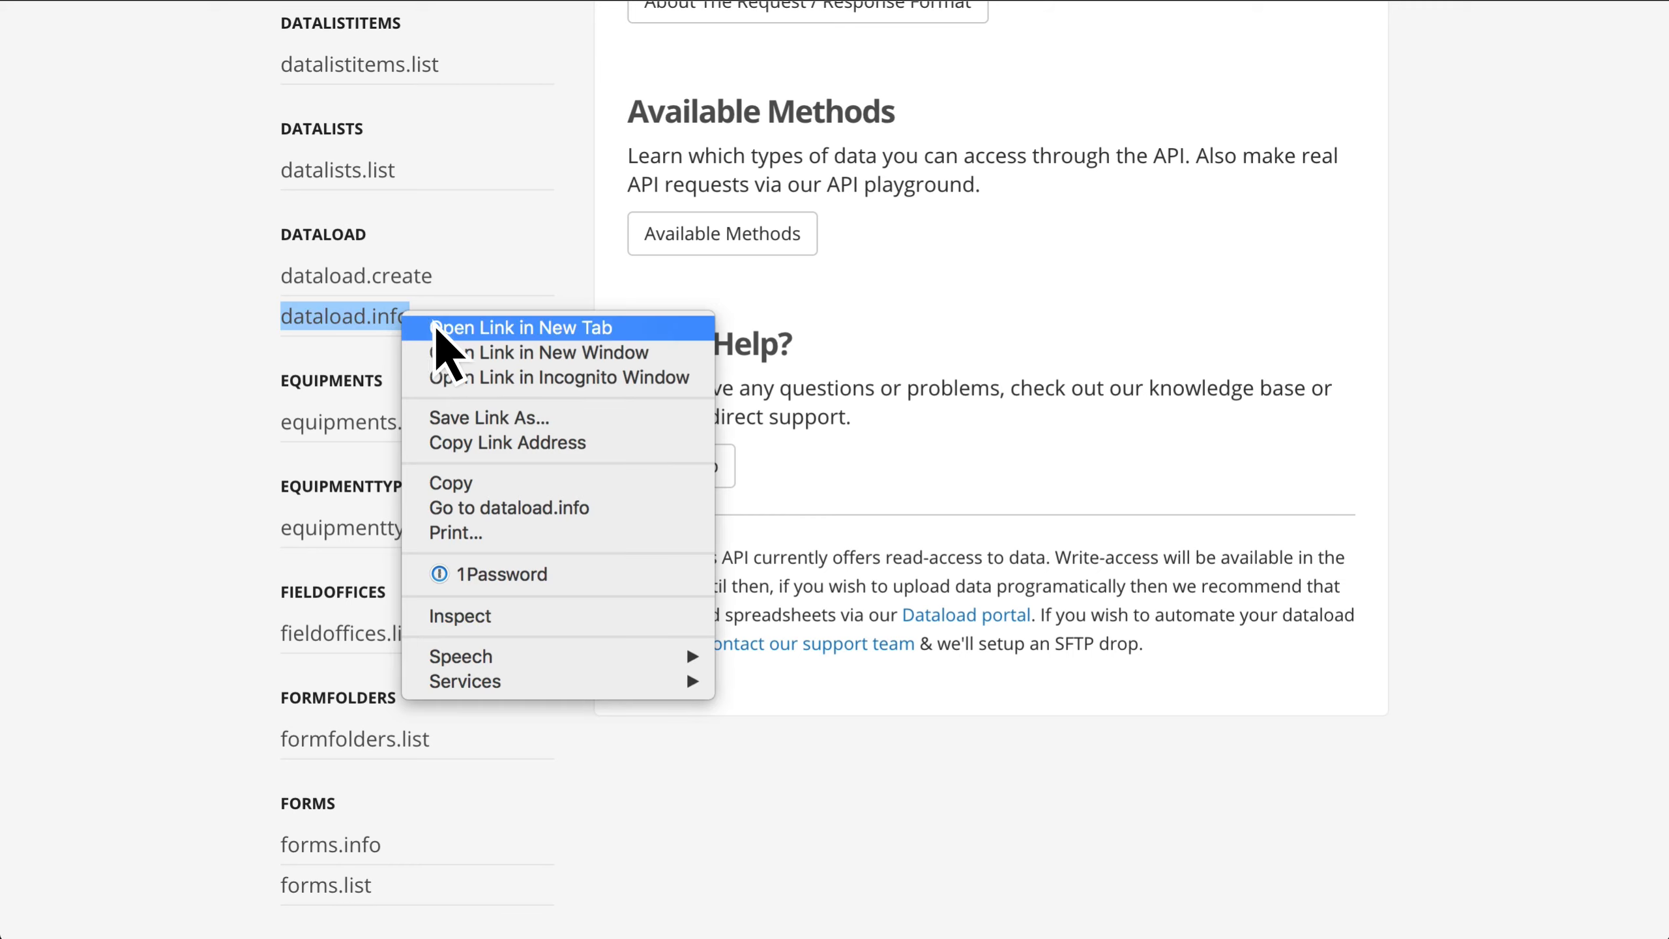
pyautogui.click(439, 326)
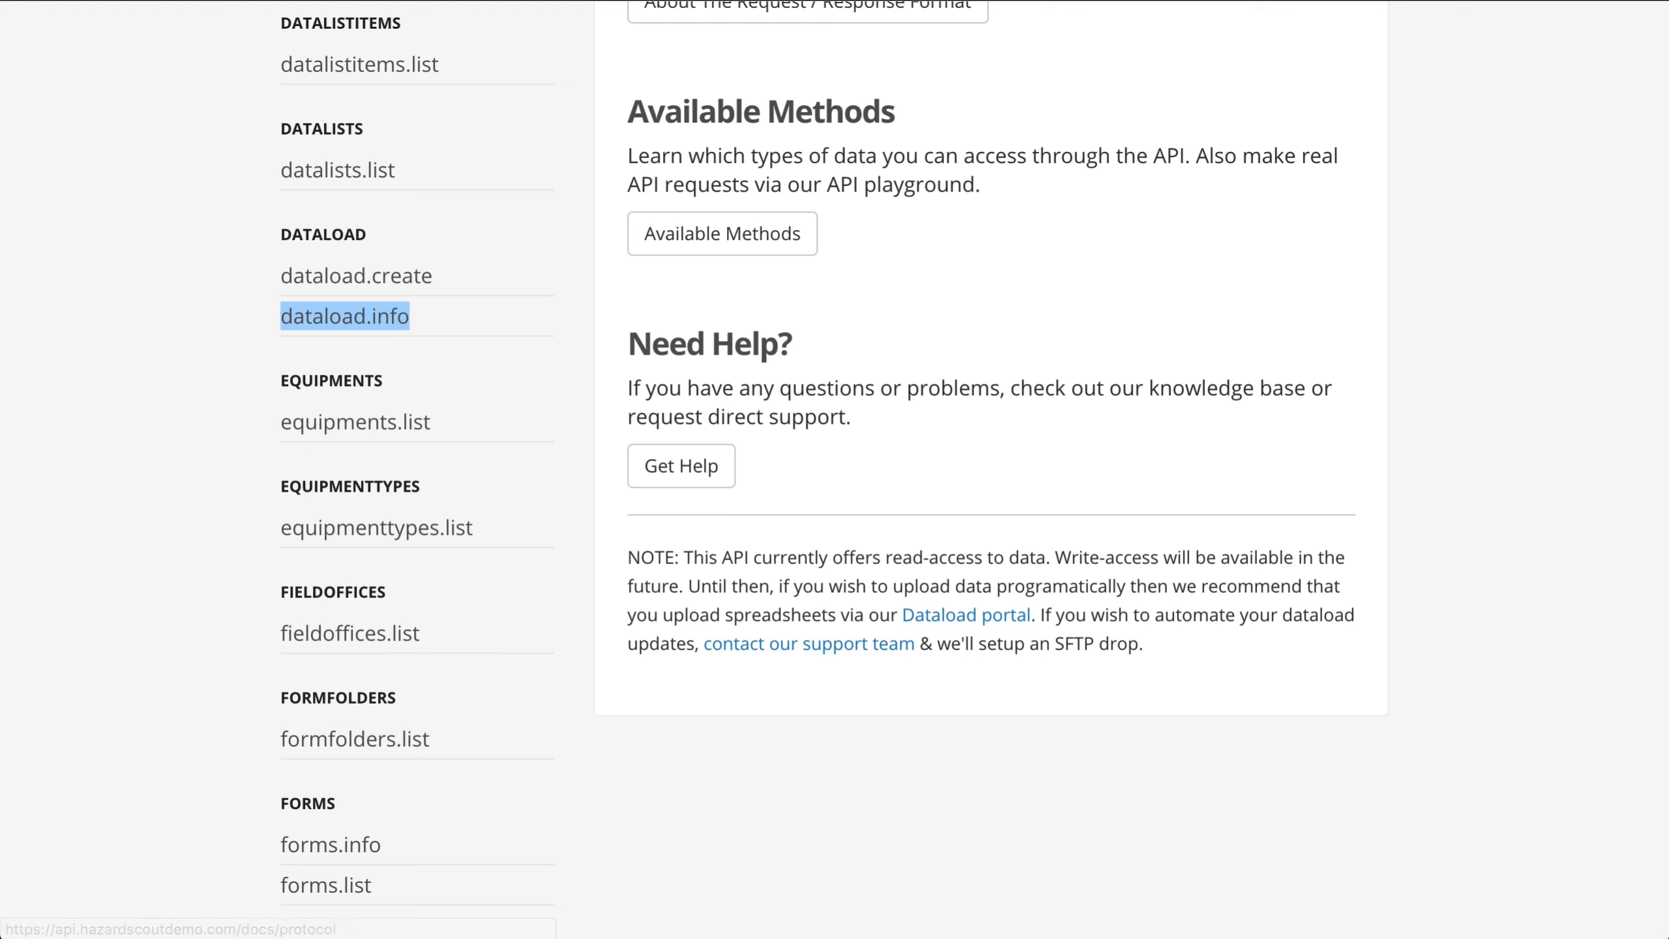
pyautogui.click(756, 1)
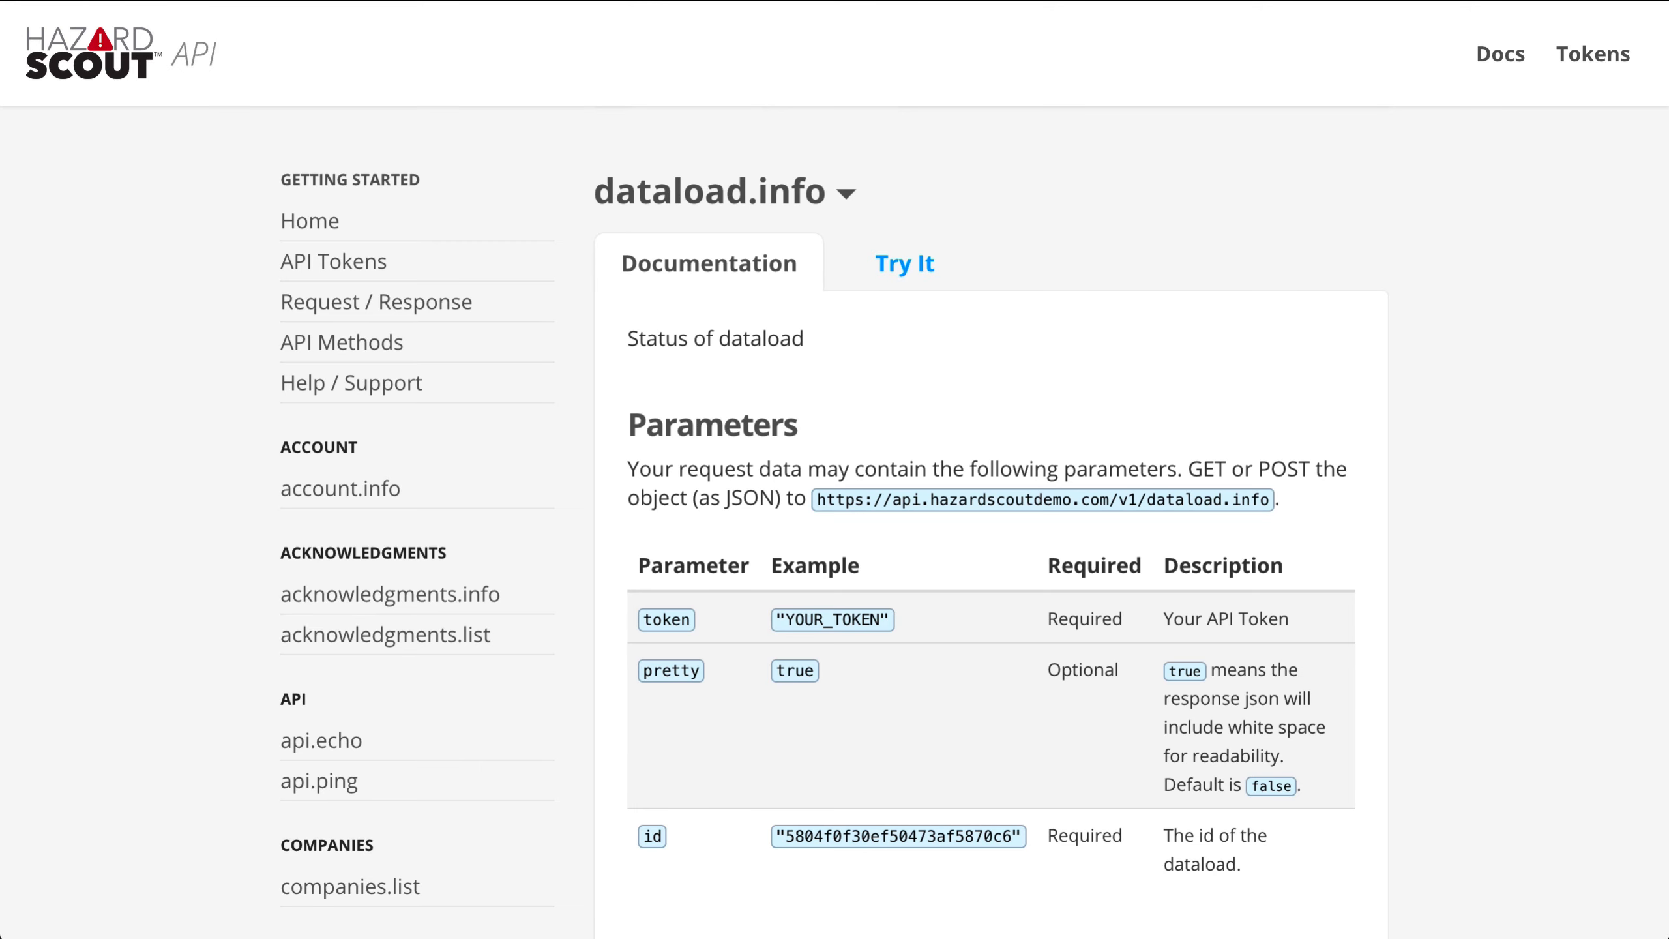
pyautogui.scroll(-1, 919, 165)
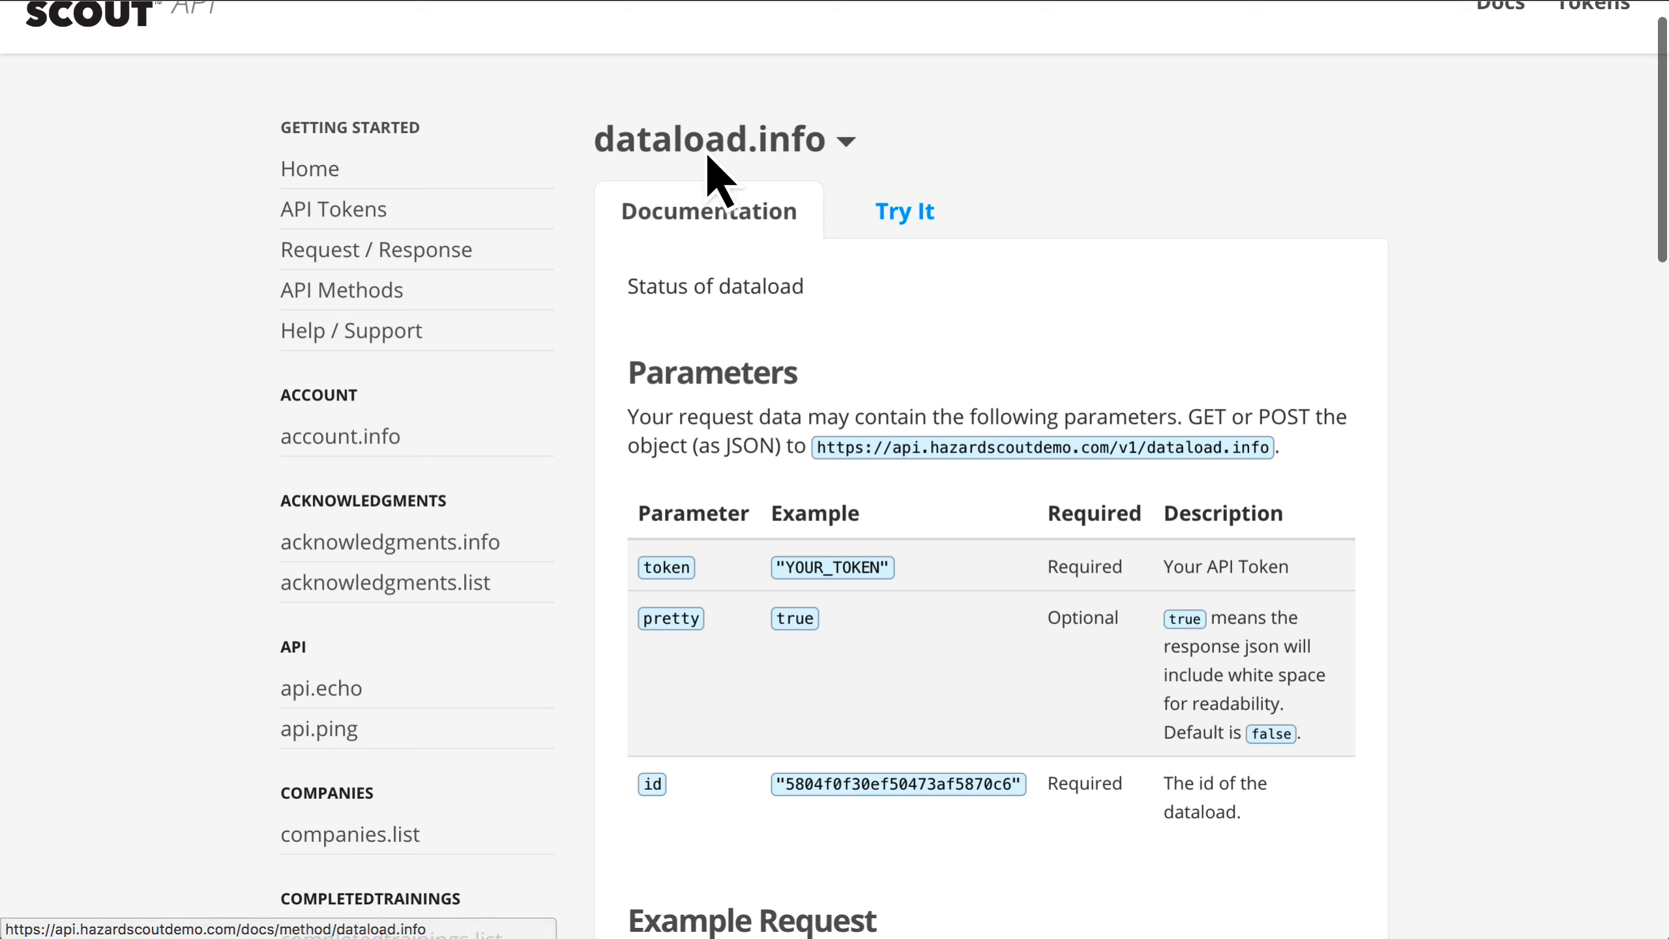
pyautogui.scroll(-7, 942, 253)
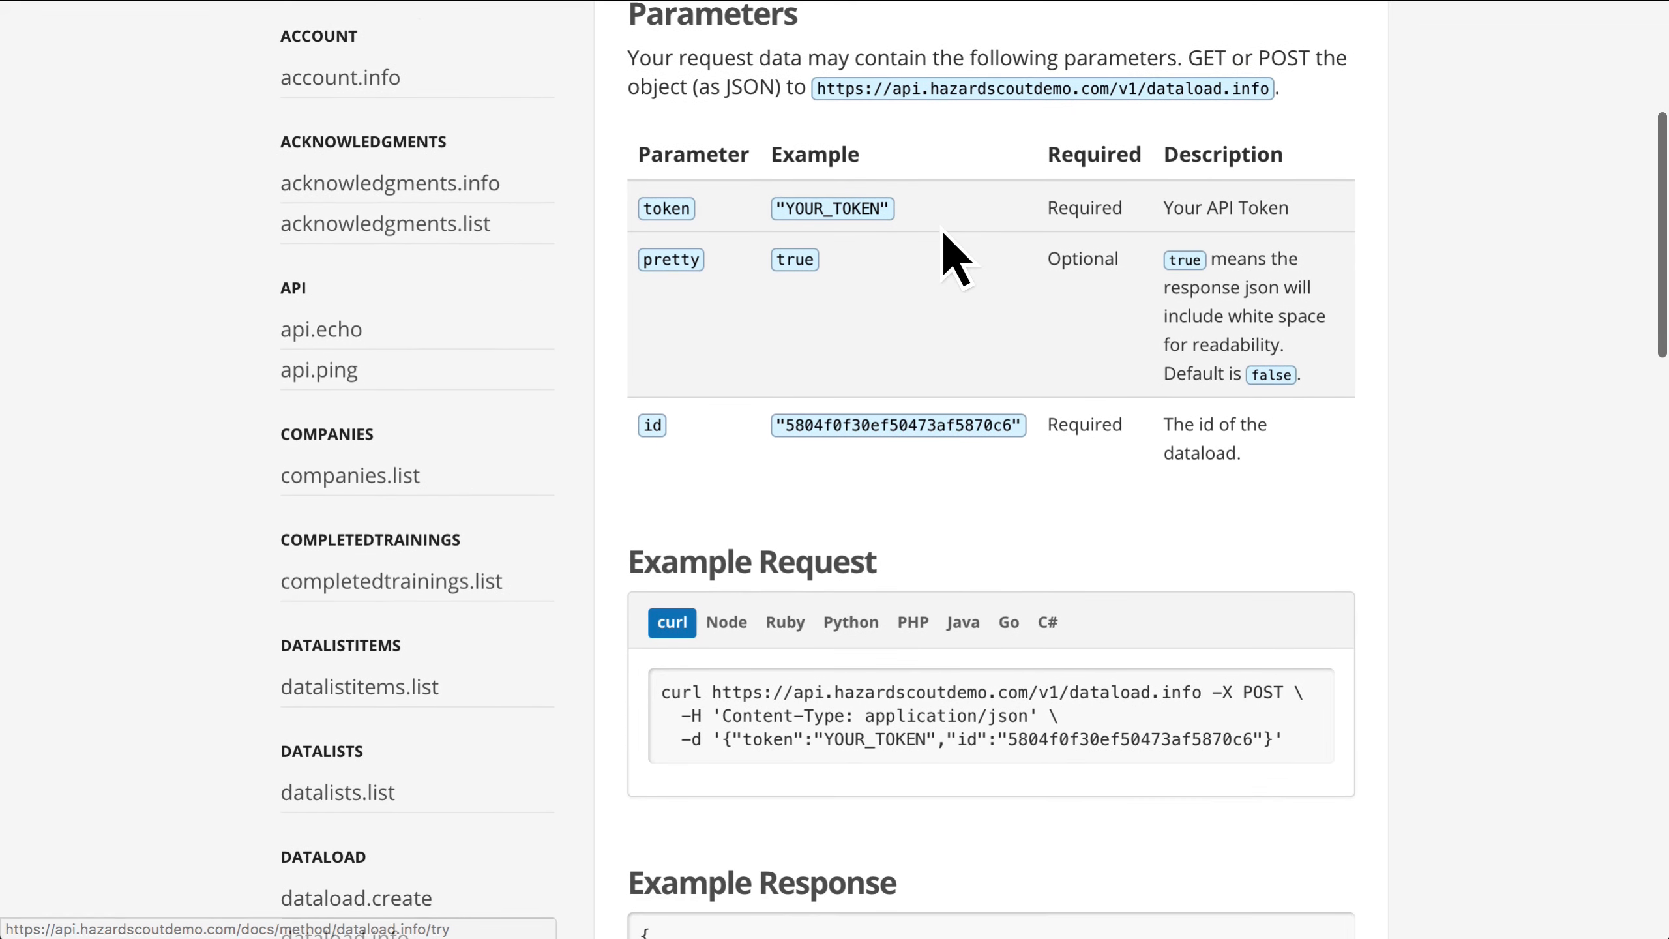
pyautogui.scroll(-12, 942, 231)
# Step: Return to the API documentation's method list, open dataload.create and examine its parameters down to the example request
pyautogui.click(1023, 217)
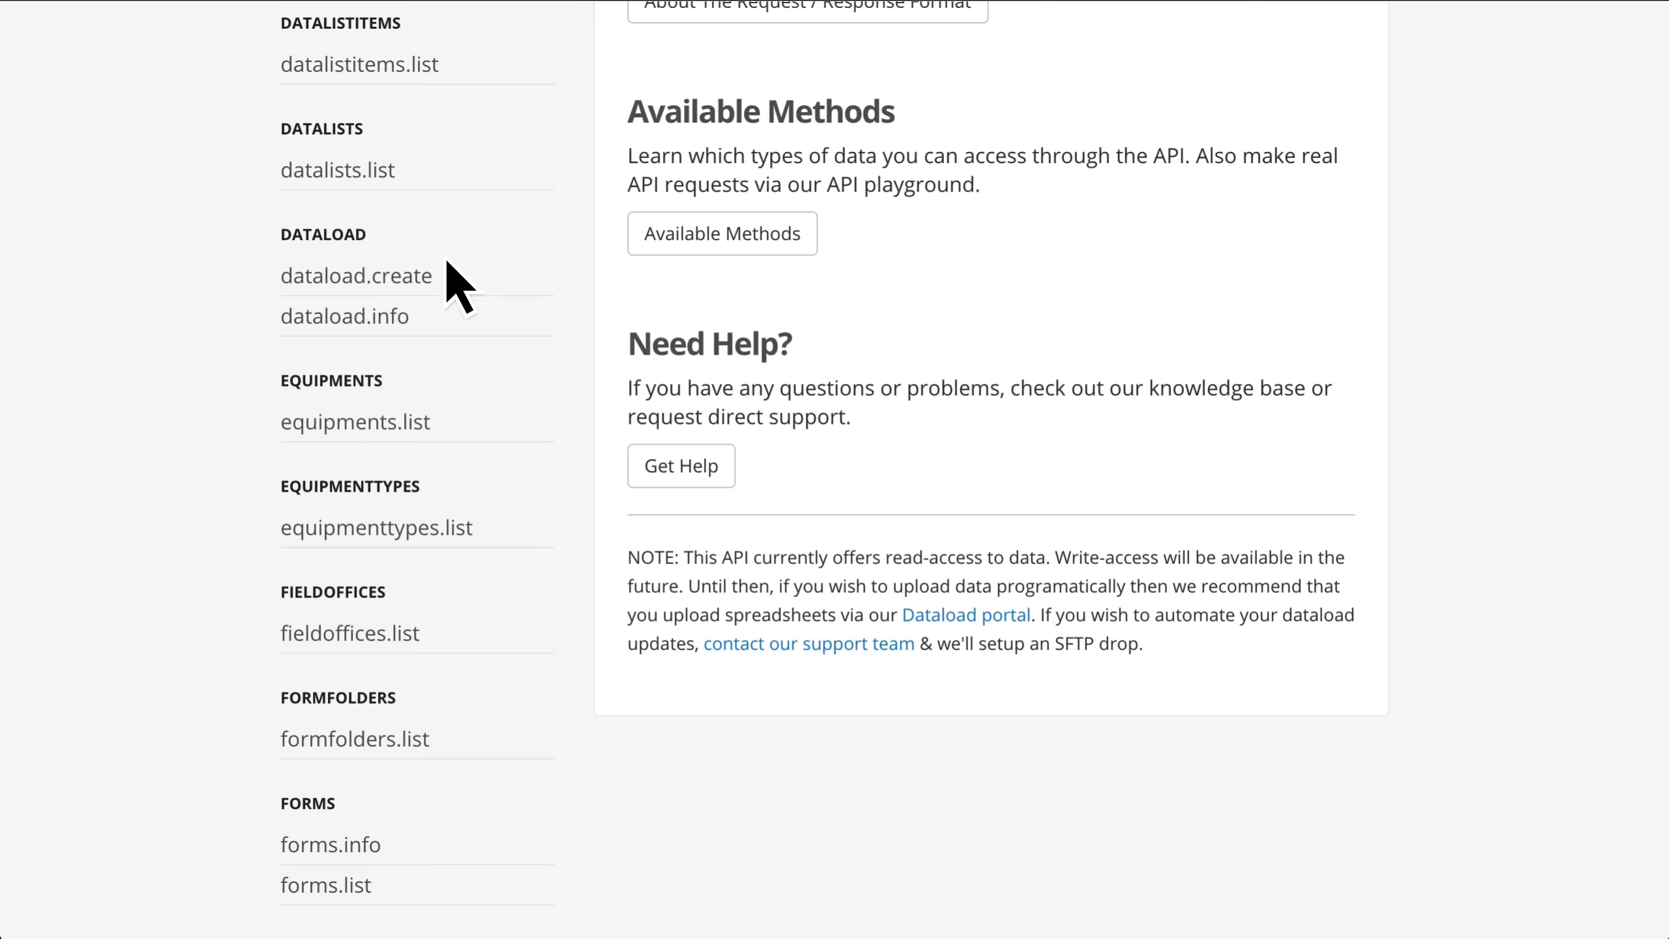
pyautogui.click(418, 283)
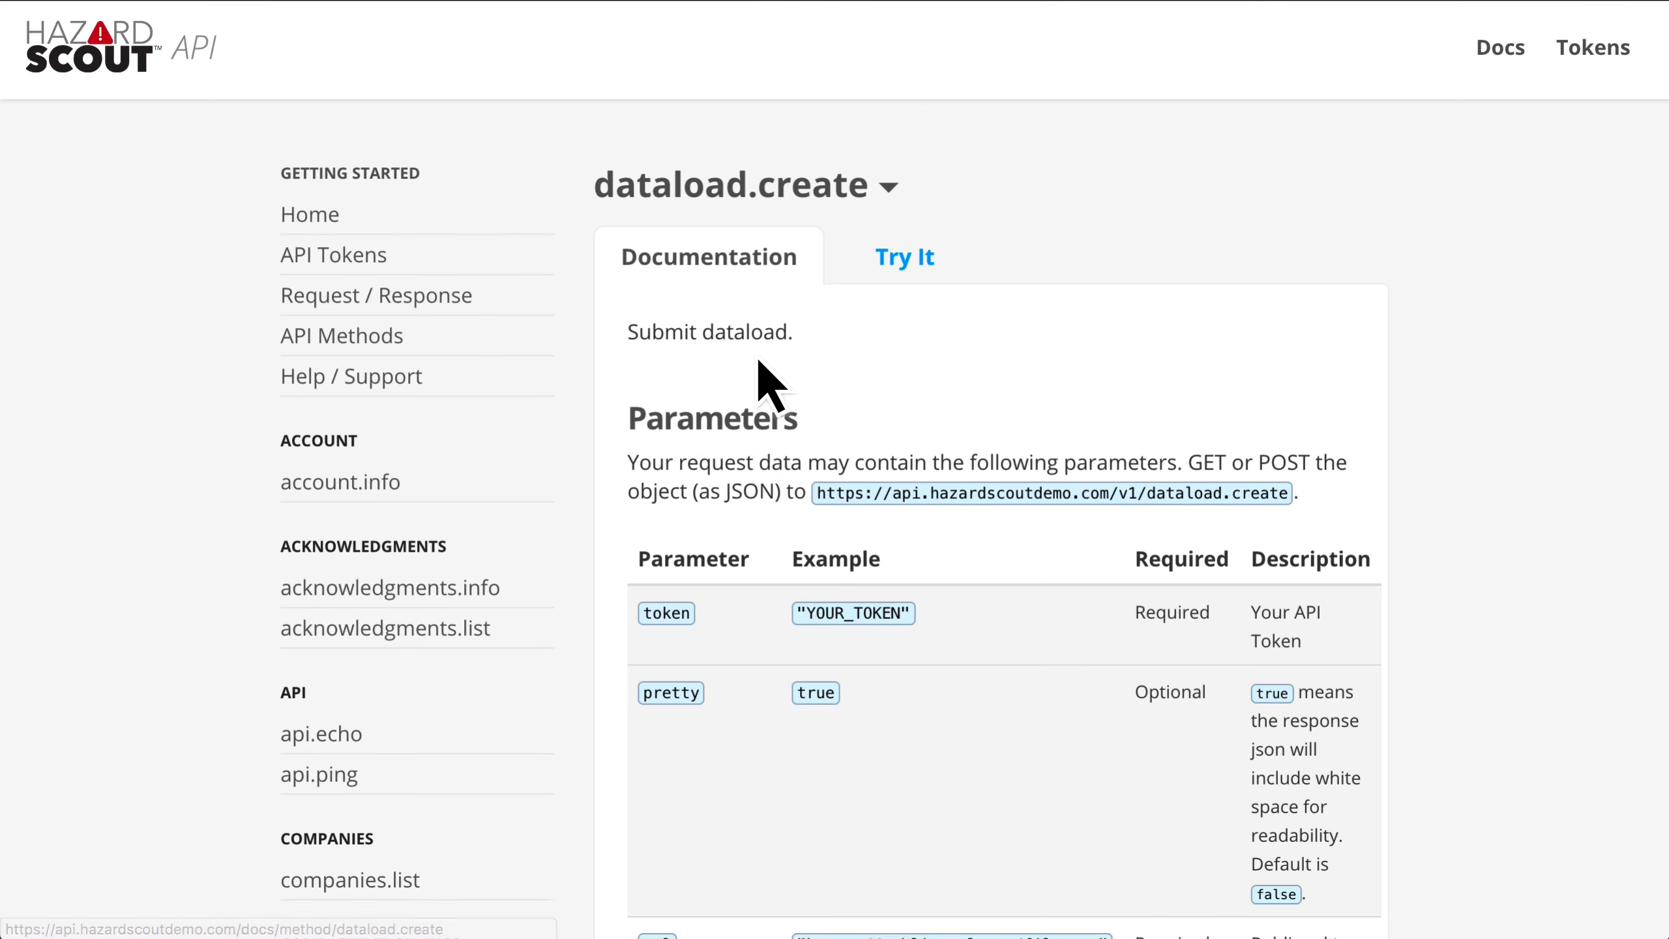
pyautogui.scroll(-4, 854, 358)
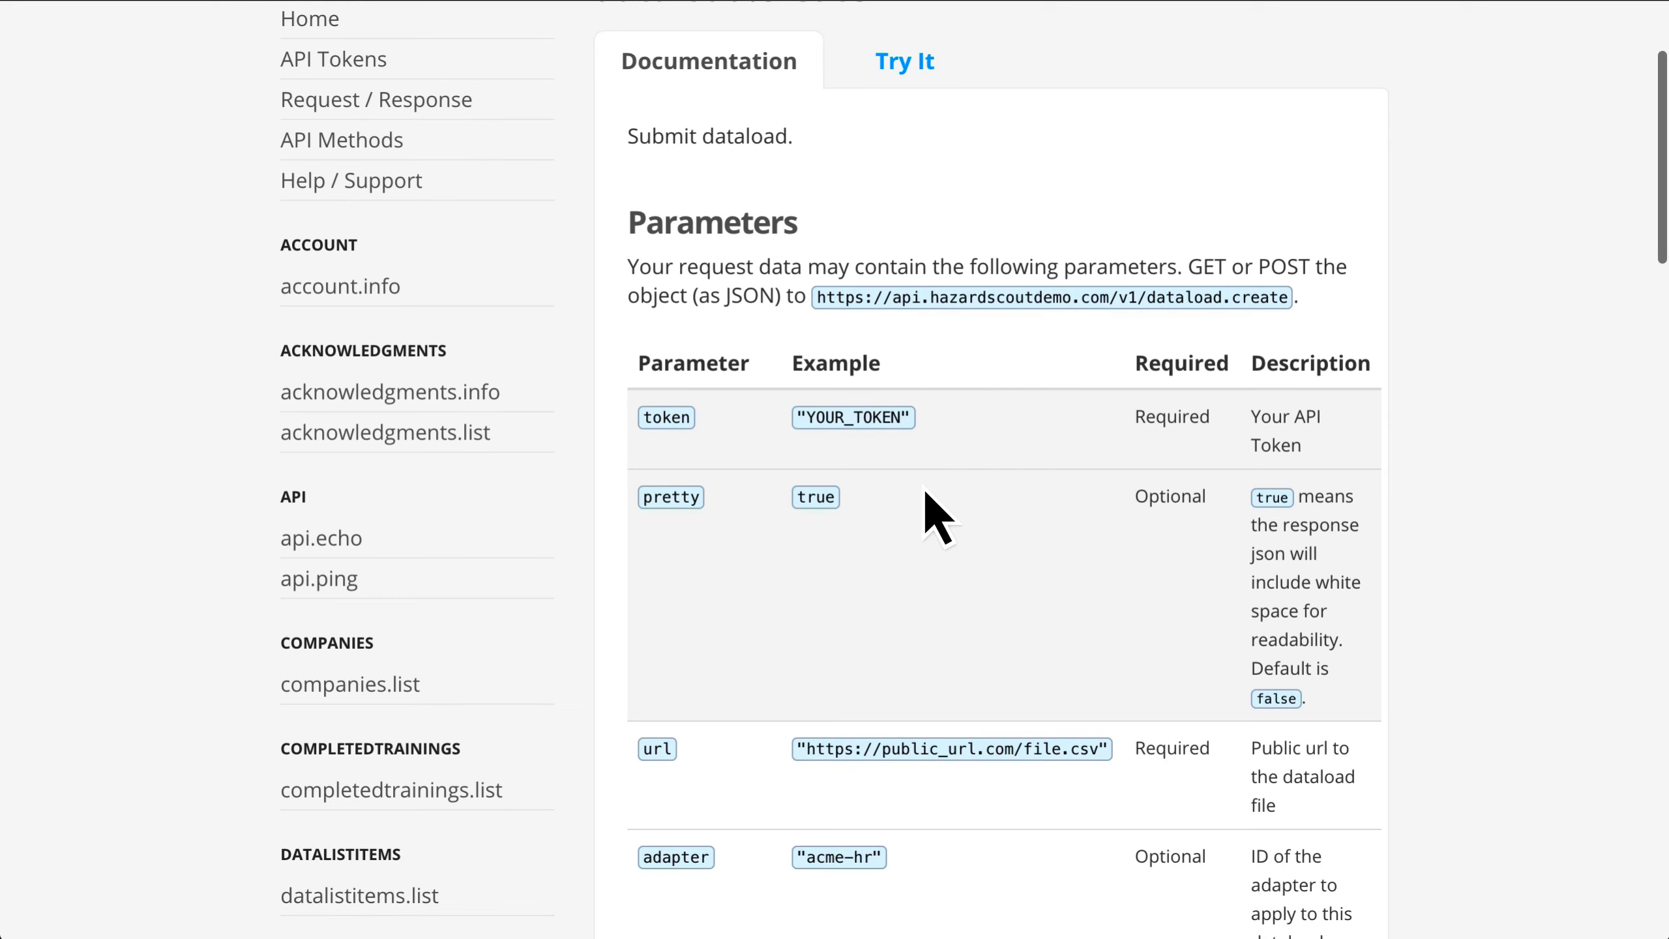
pyautogui.scroll(-1, 952, 442)
pyautogui.scroll(-1, 942, 419)
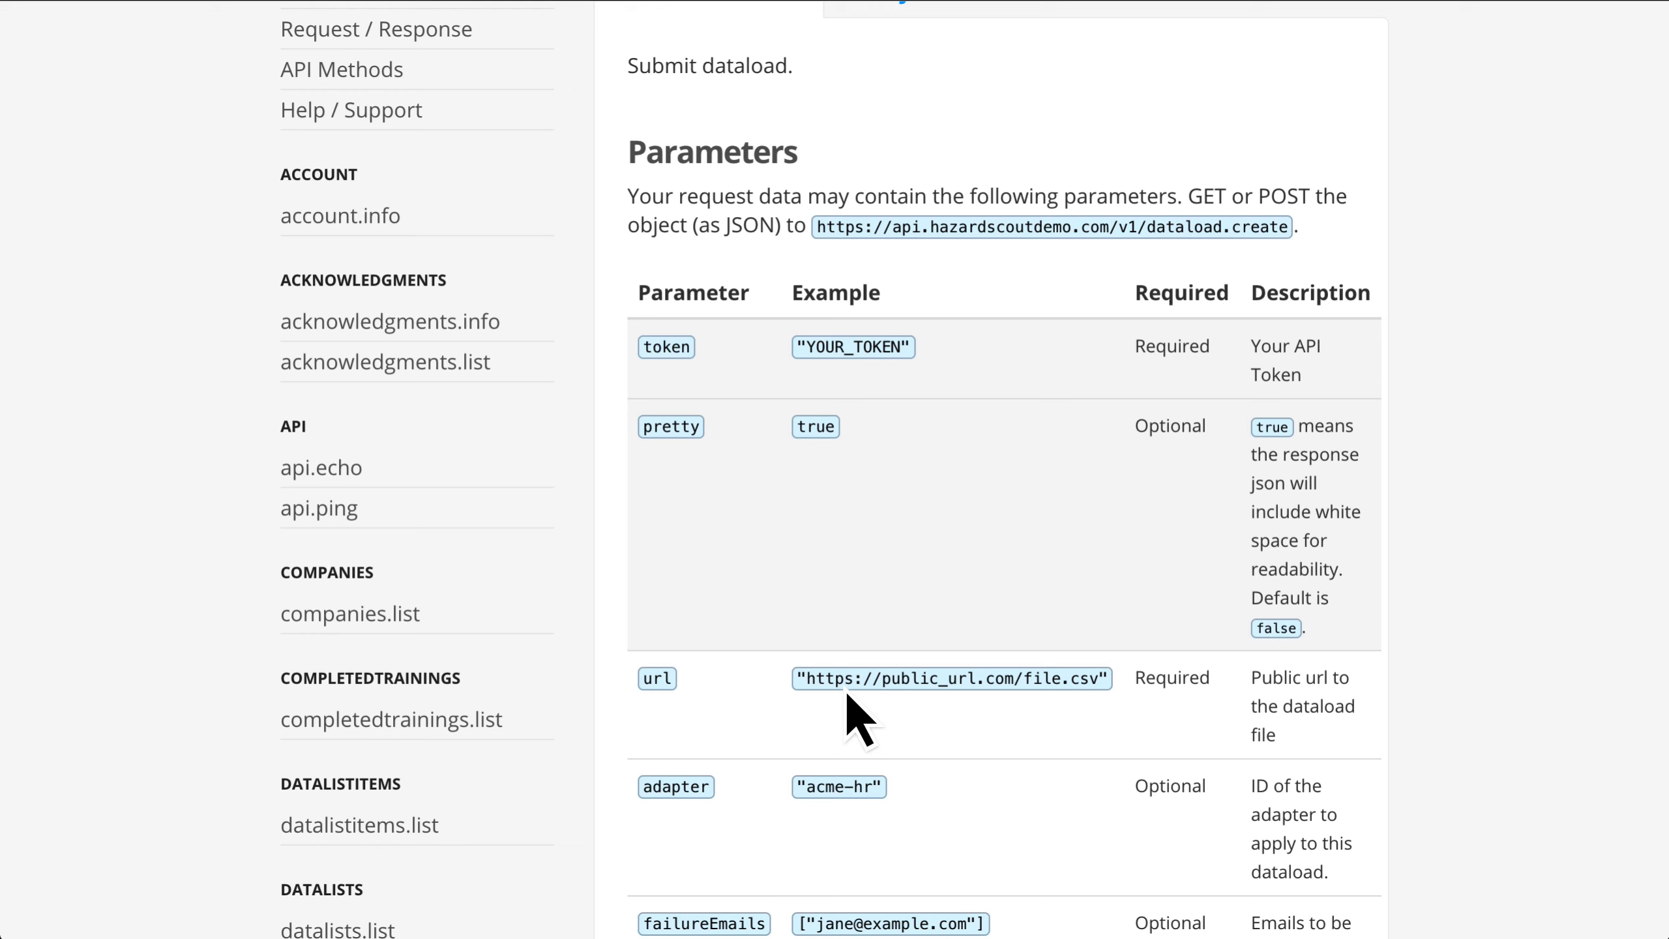
pyautogui.scroll(-1, 895, 671)
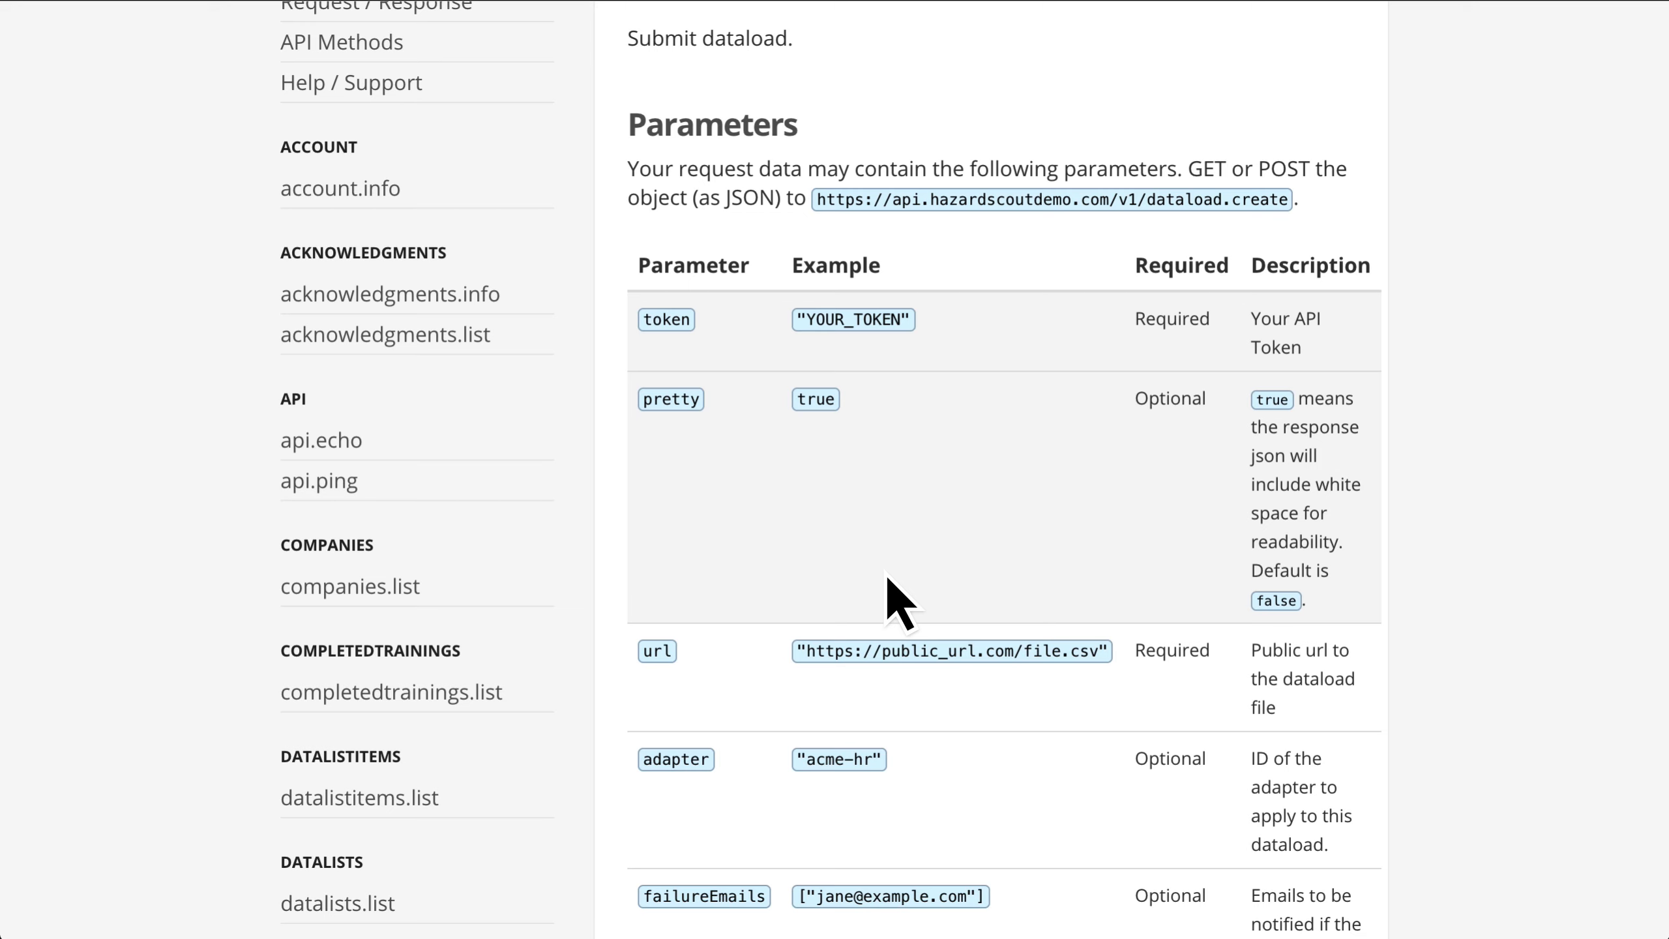
pyautogui.scroll(-1, 888, 577)
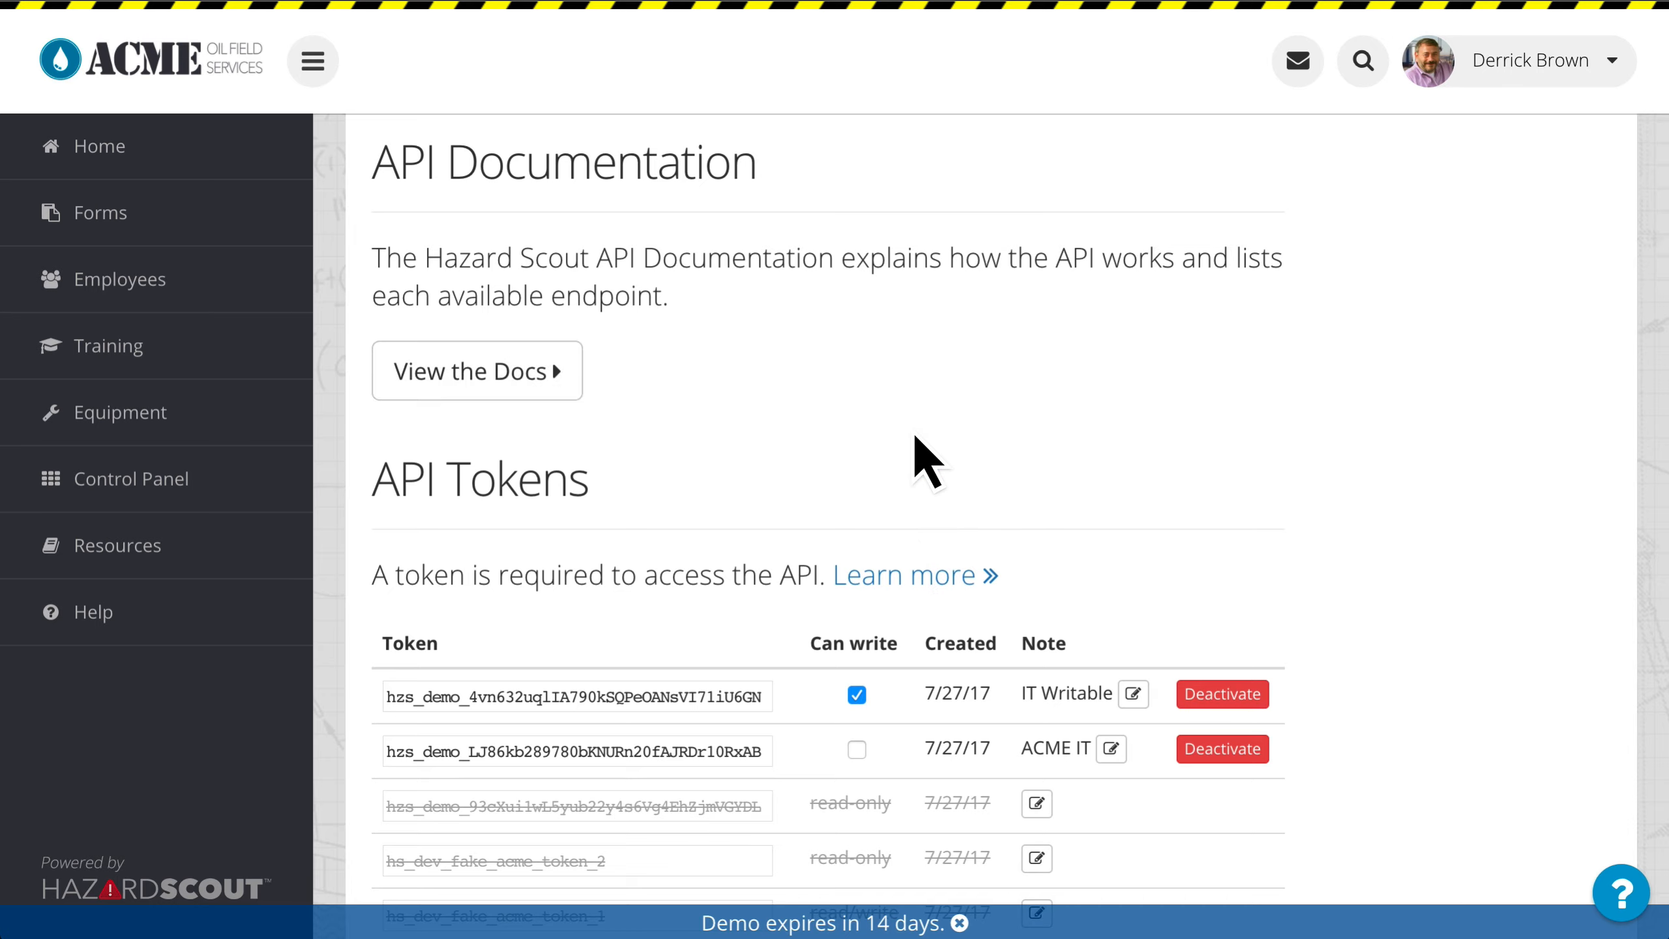
pyautogui.scroll(-1, 913, 440)
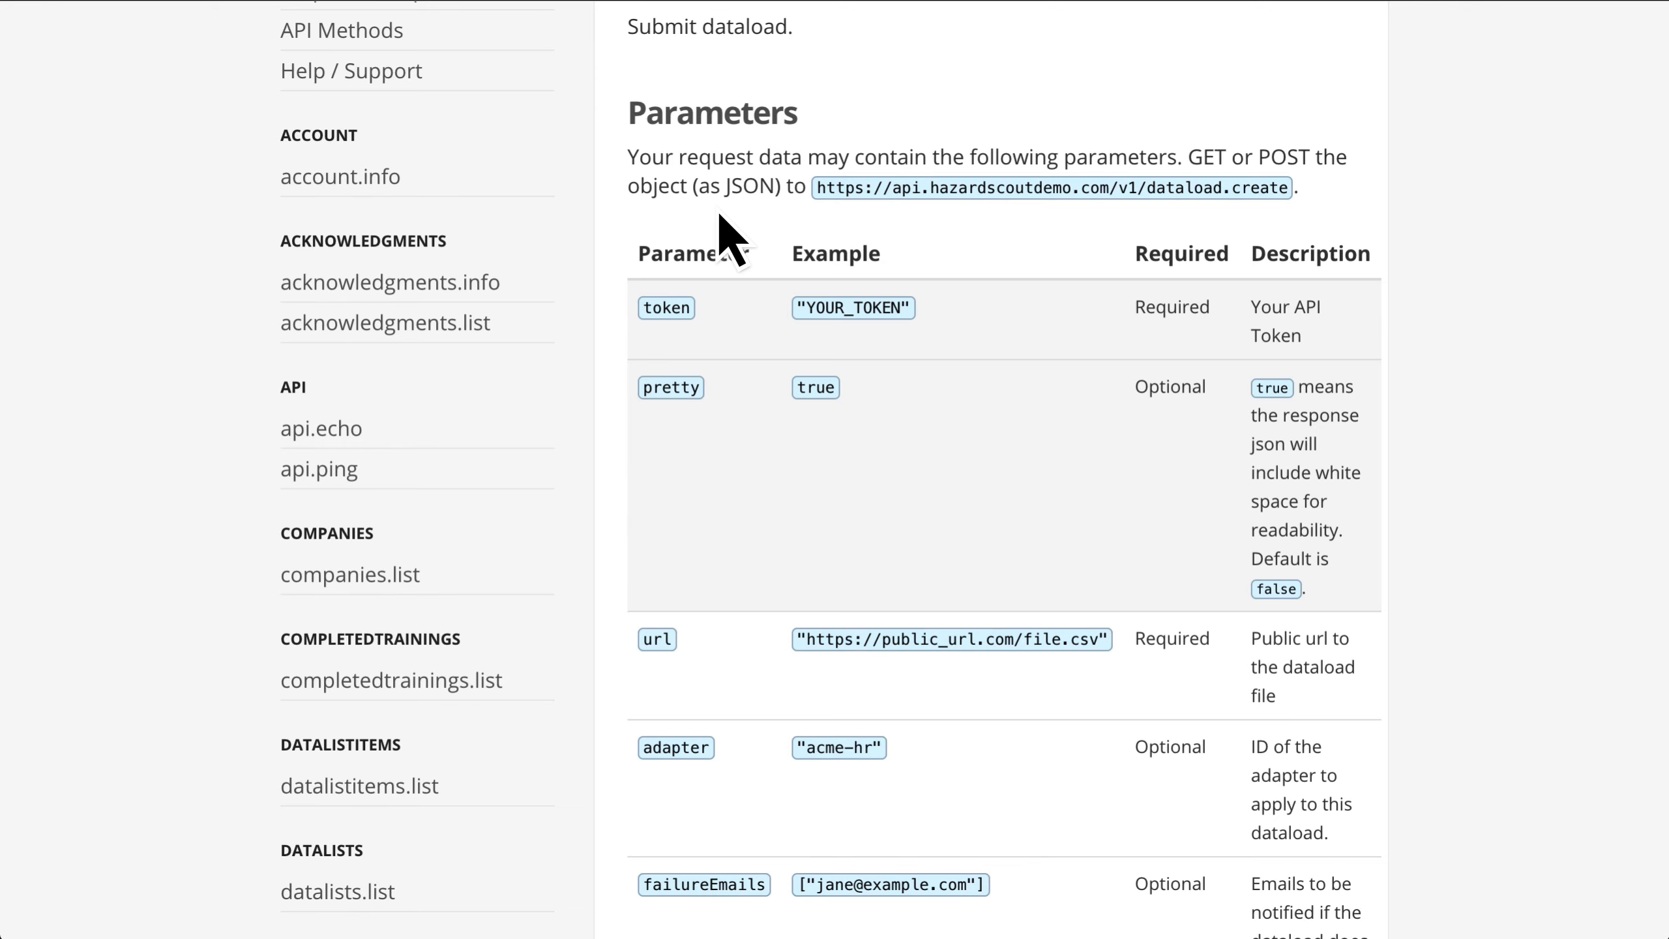
pyautogui.scroll(4, 720, 217)
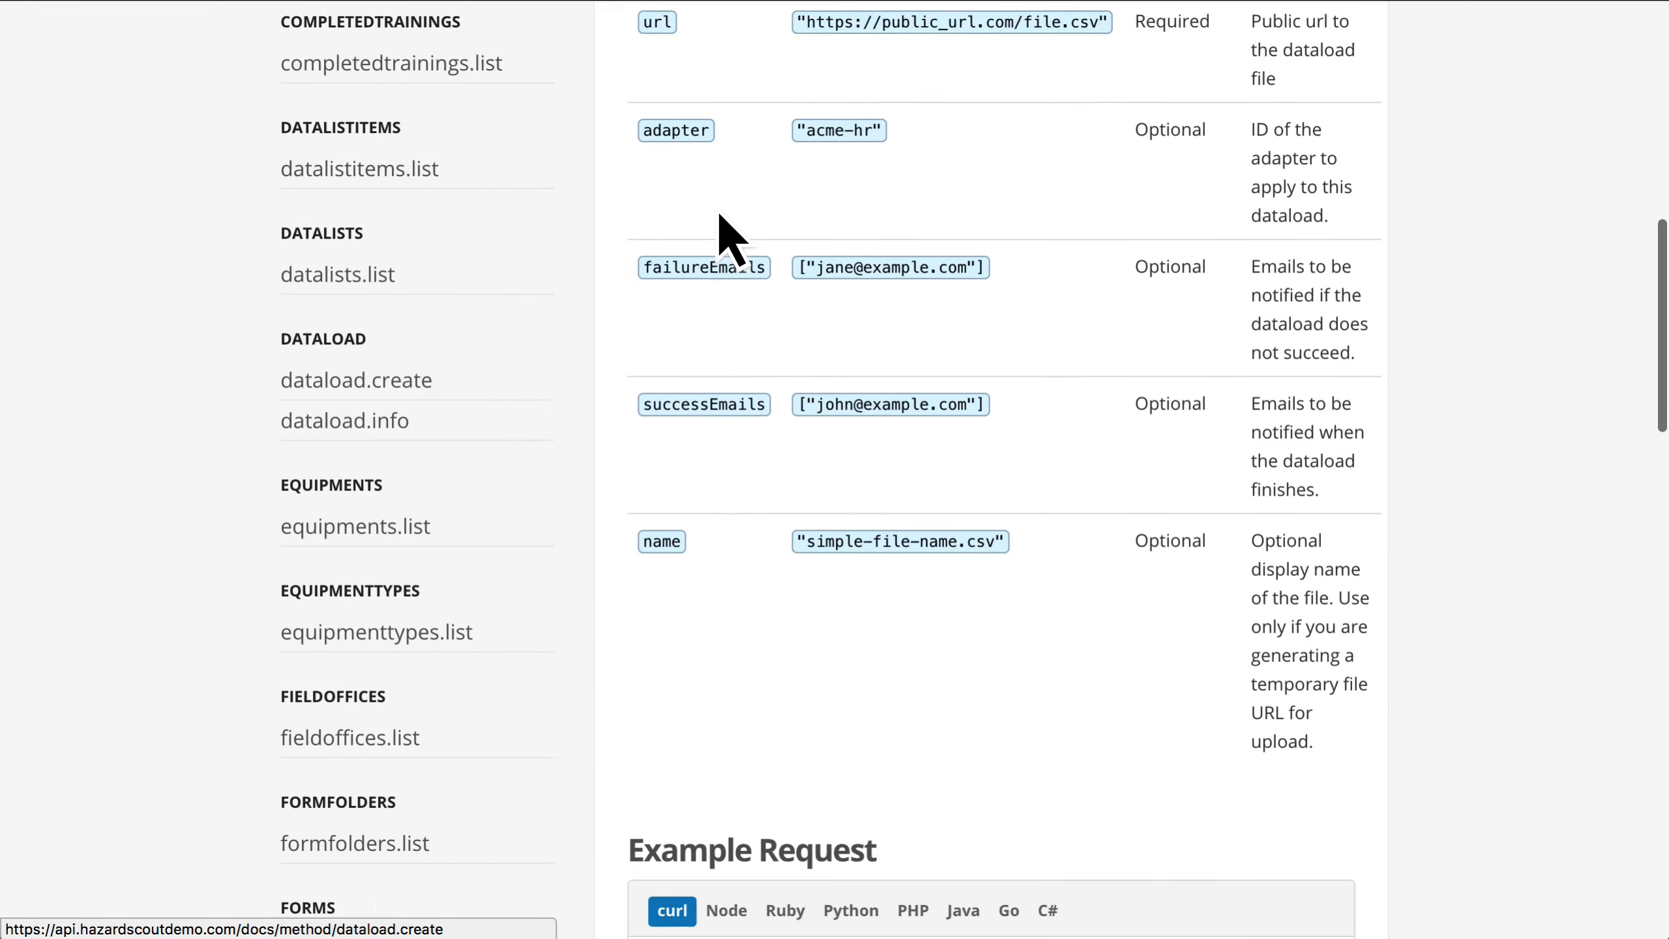
pyautogui.scroll(-9, 723, 233)
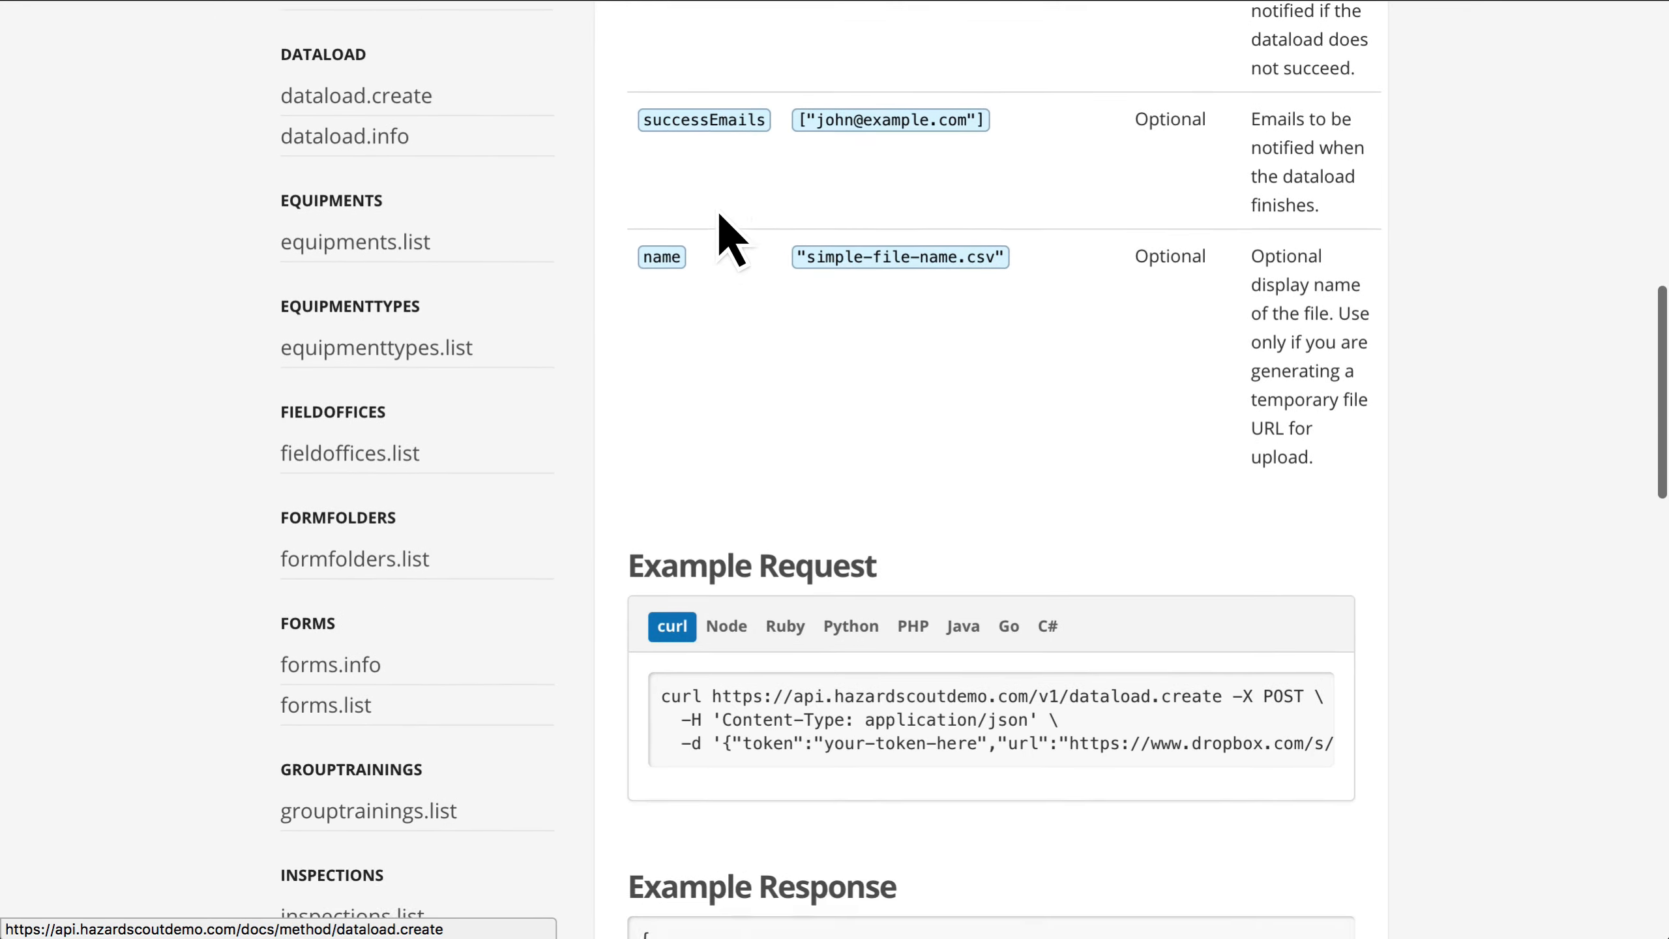
# Step: Copy the curl example request for dataload.create, switch to the text editor, close the open script and paste the command into a new document
pyautogui.moveTo(683, 396); pyautogui.dragTo(1192, 466)
pyautogui.press('super+c')
pyautogui.press('super+Tab')
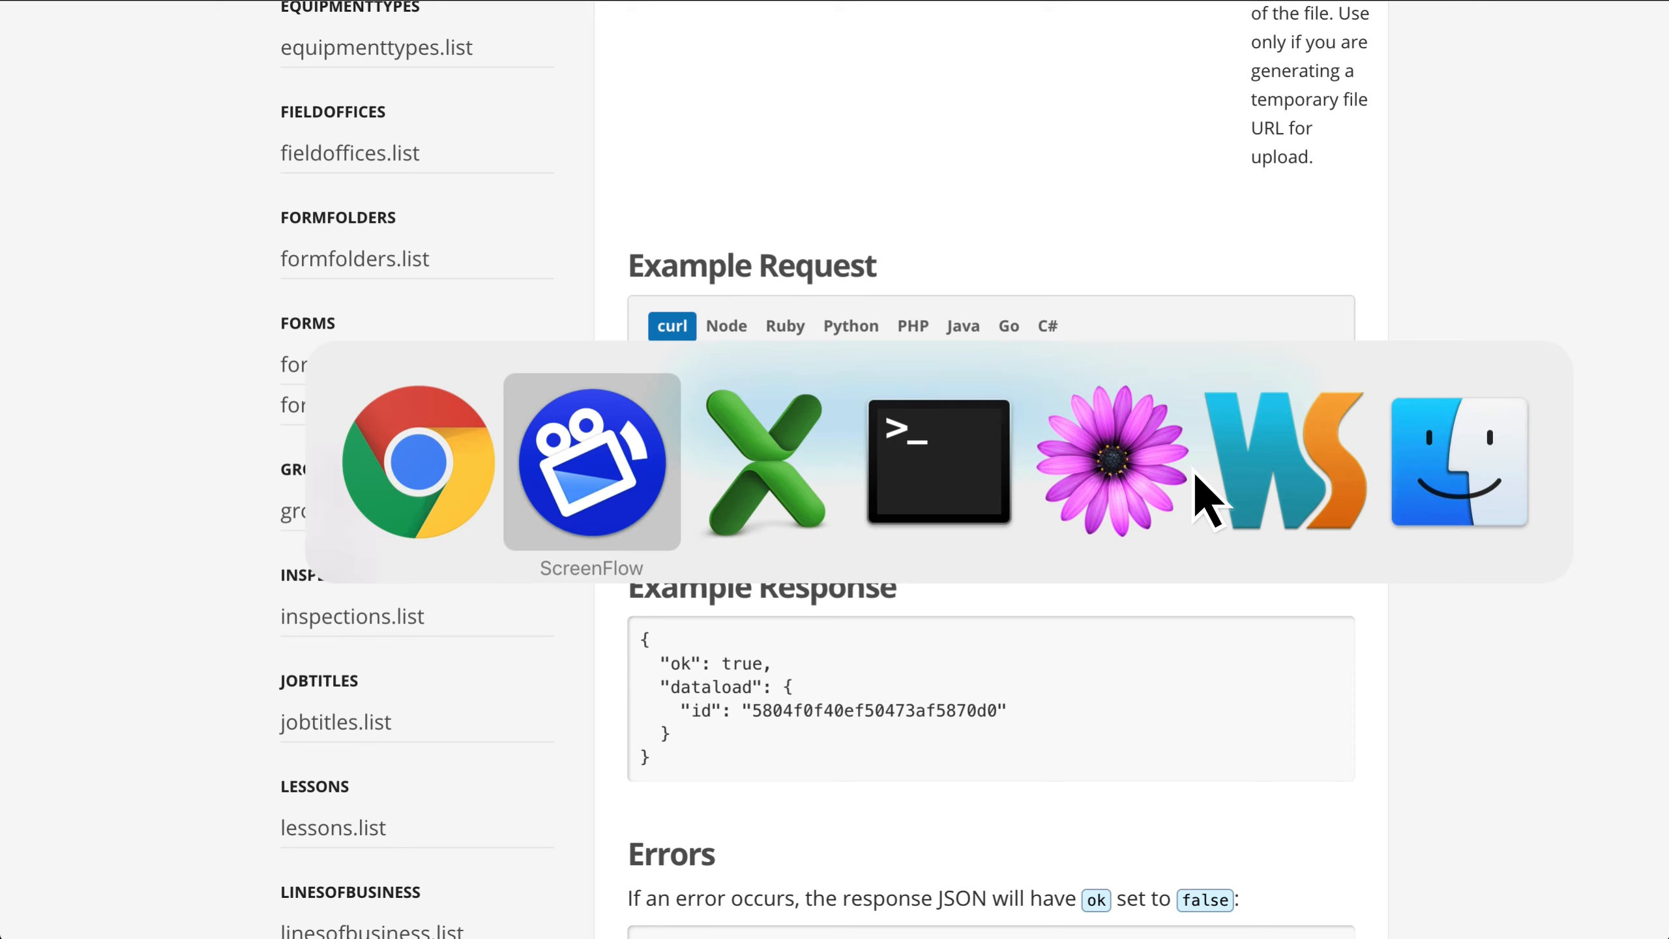
pyautogui.press('super+Tab')
pyautogui.press('super+Tab')
pyautogui.press('super+Tab')
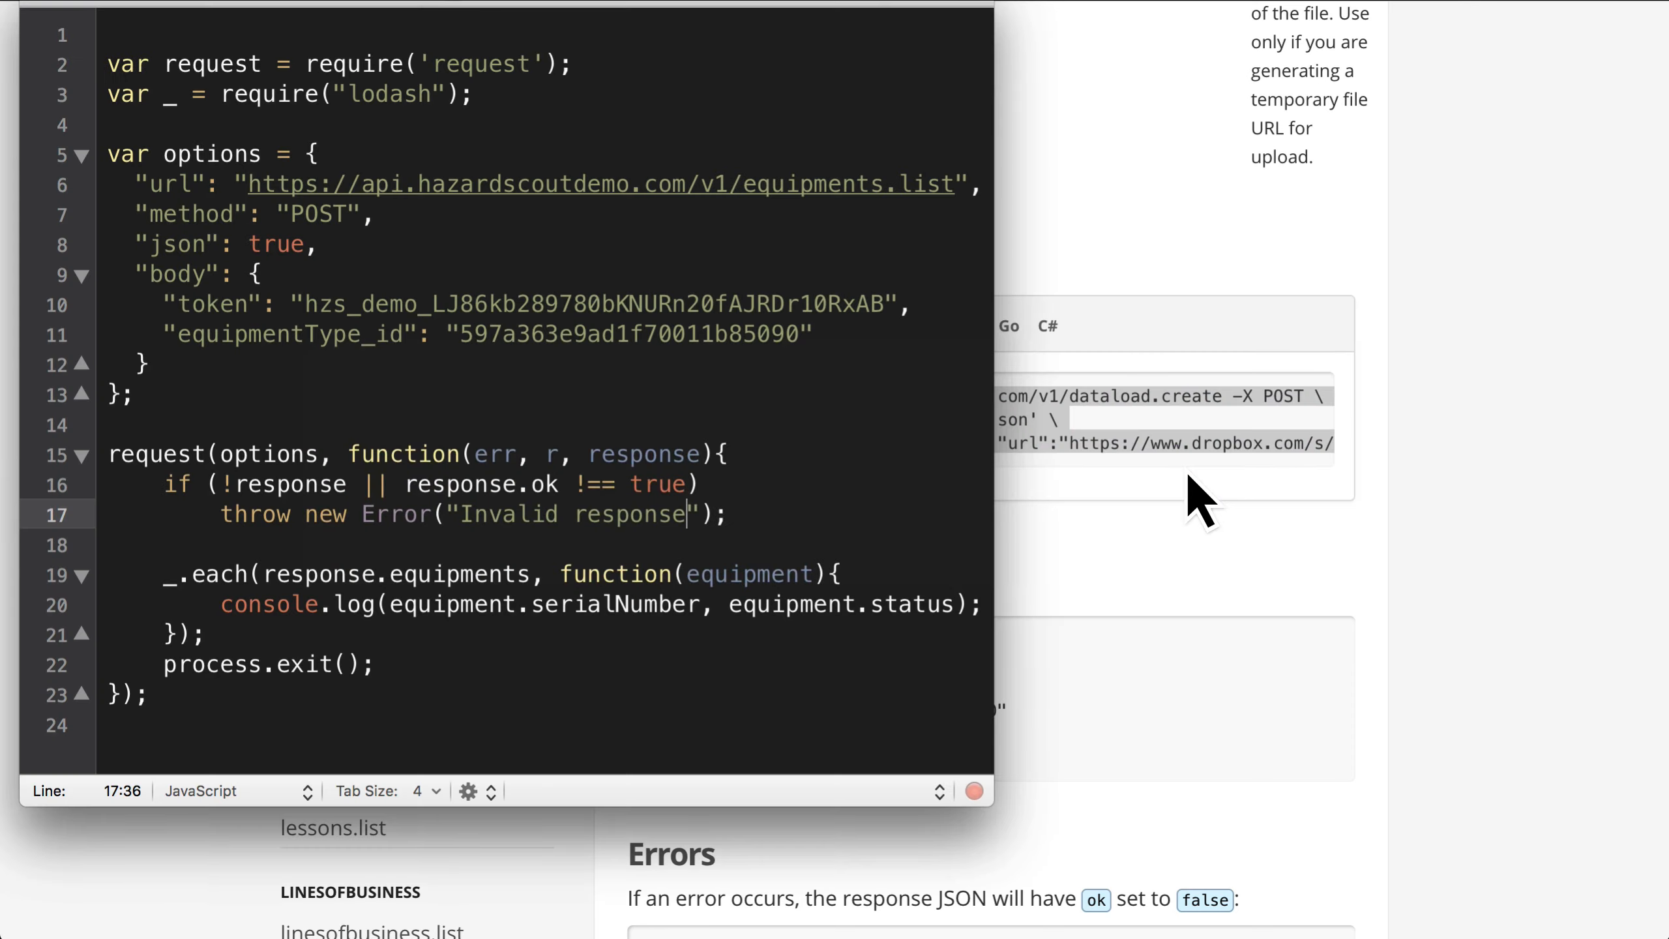
pyautogui.press('super+w')
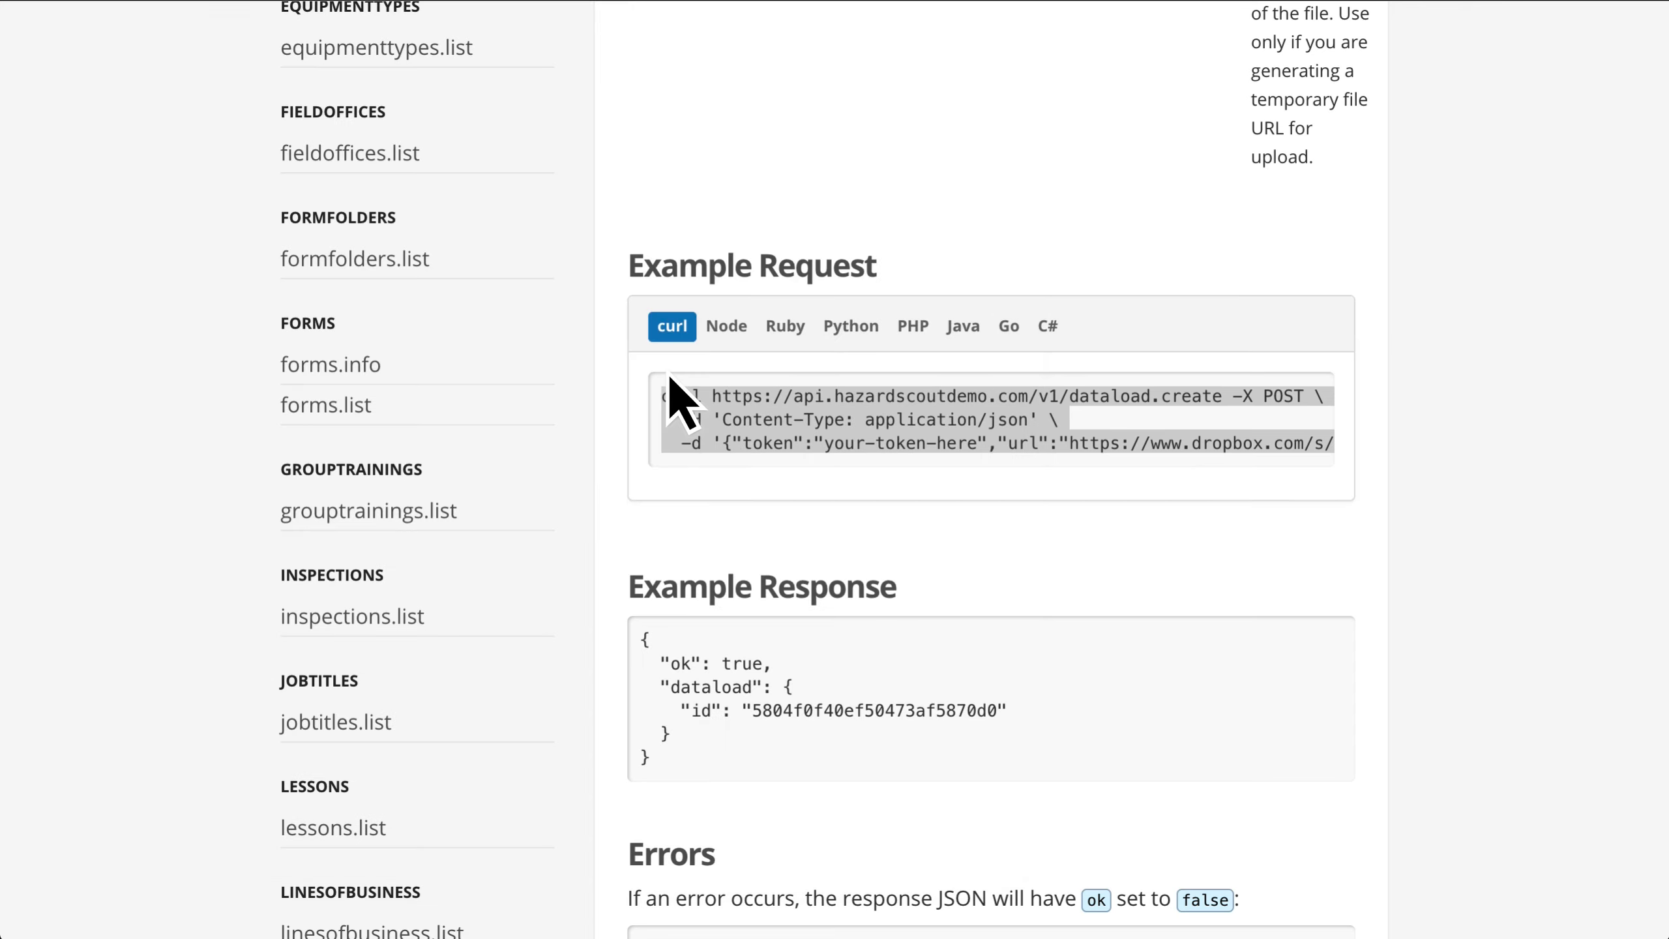
pyautogui.press('super+n')
pyautogui.press('super+v')
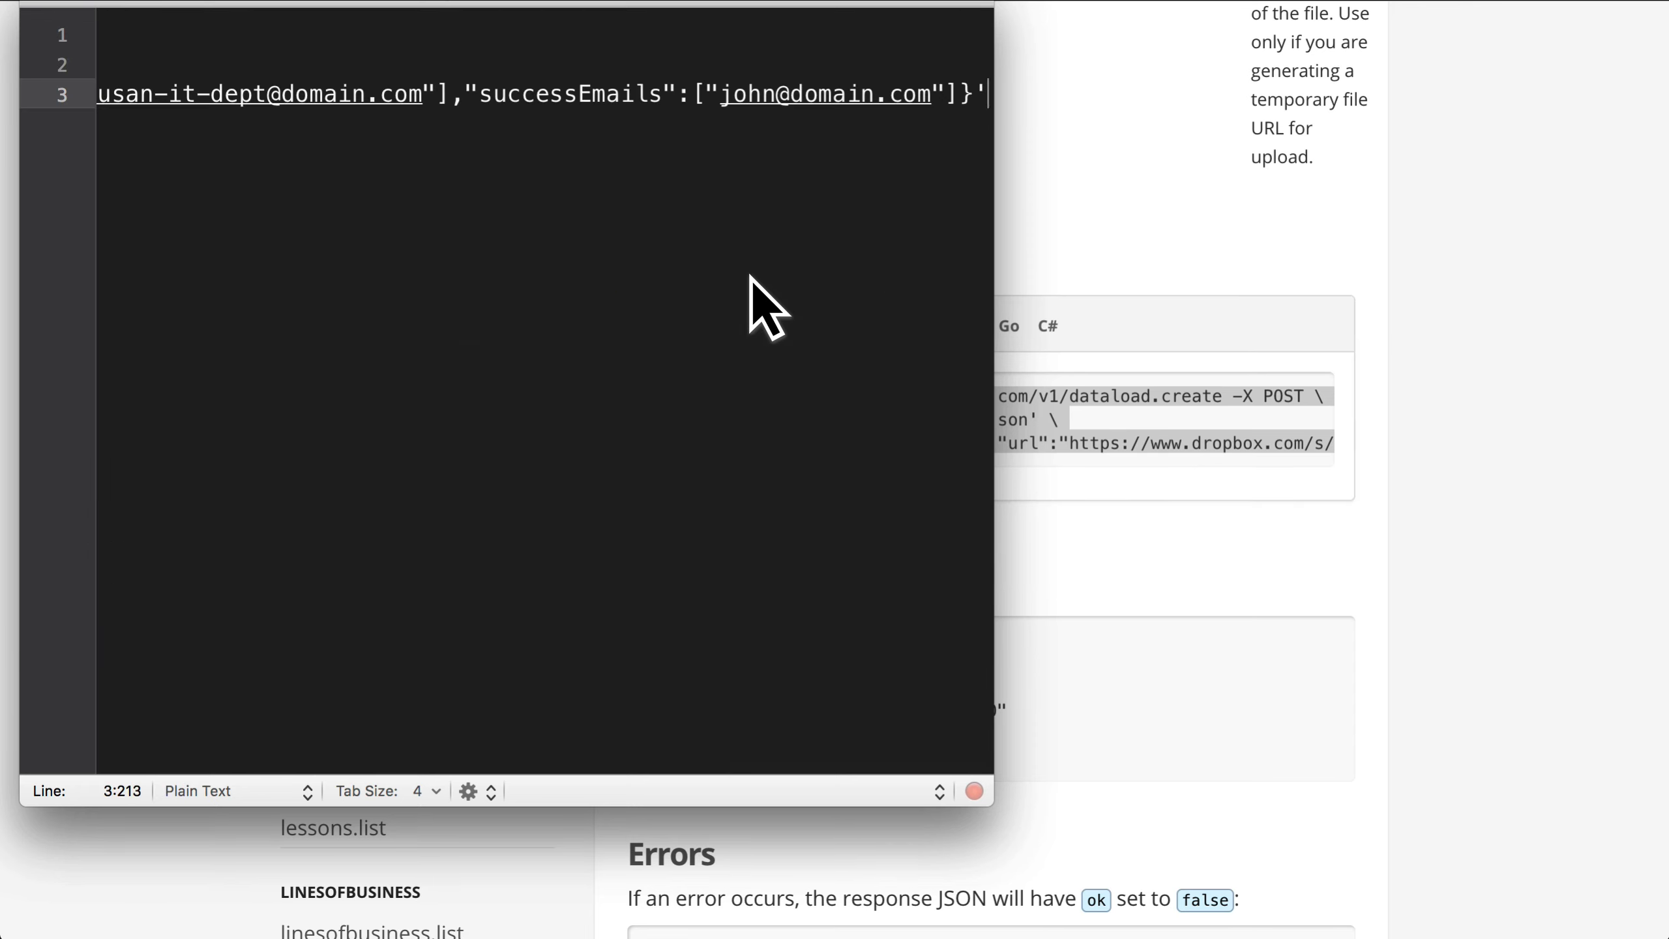
# Step: Enable soft wrap in the text editor for the pasted curl command
pyautogui.press('super+Left')
pyautogui.click(310, 0)
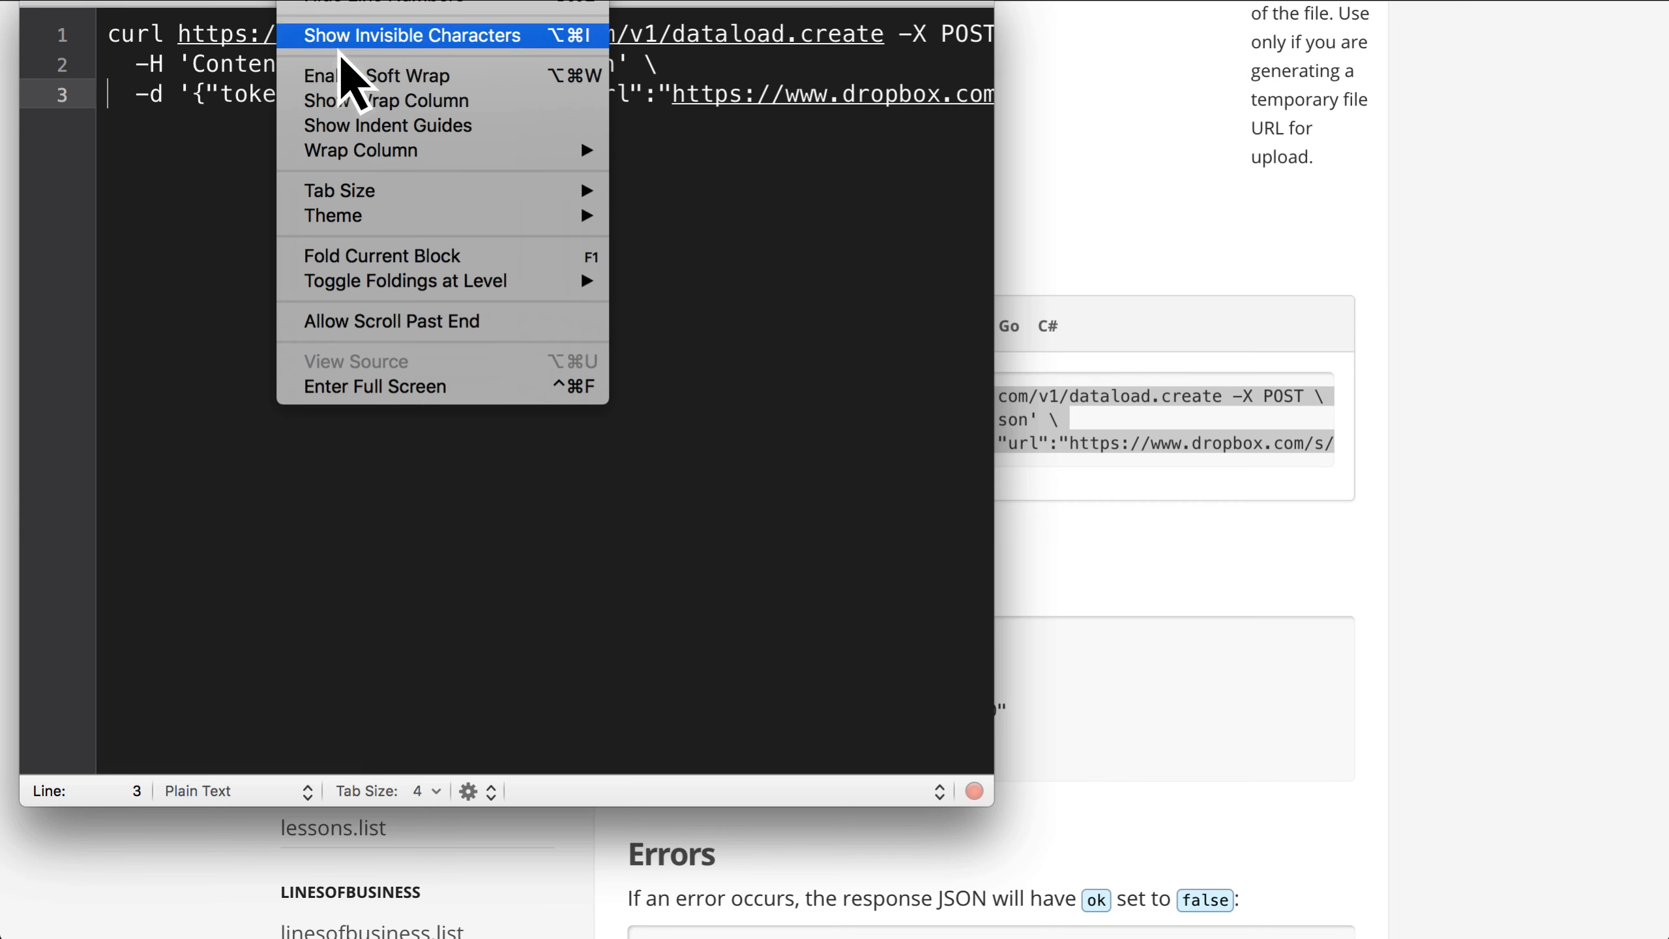
pyautogui.click(360, 76)
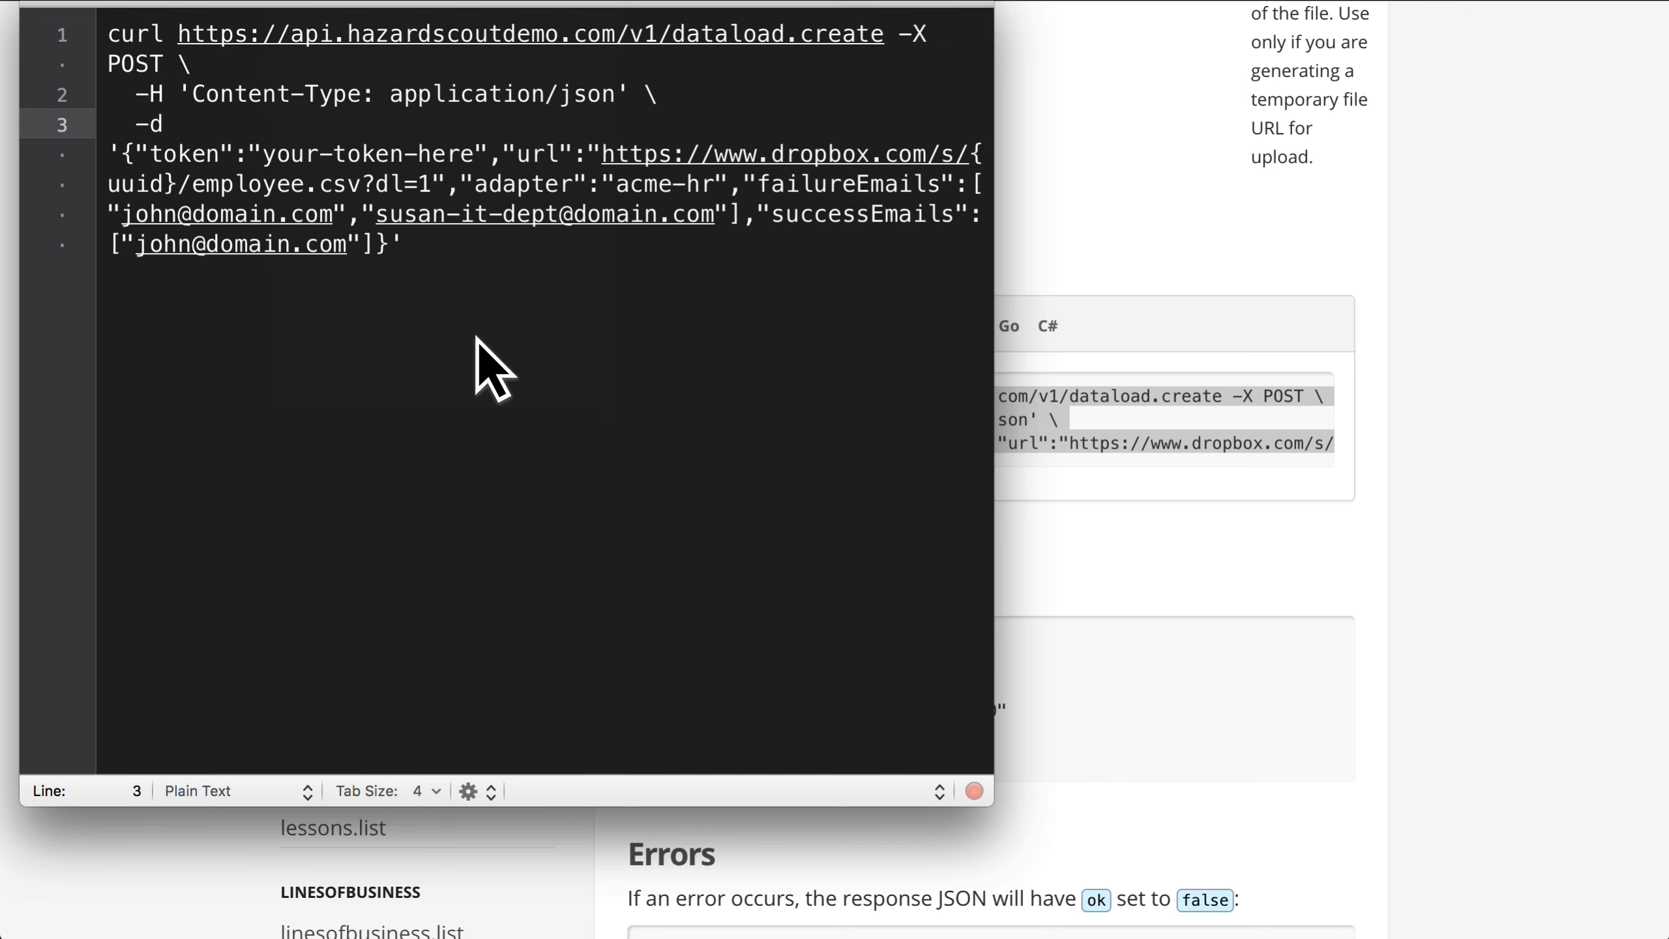
pyautogui.press('super+Right')
# Step: Replace the your-token-here placeholder in the curl command with the IT Writable API token copied from the API tokens page
pyautogui.click(312, 152)
pyautogui.doubleClick(312, 151)
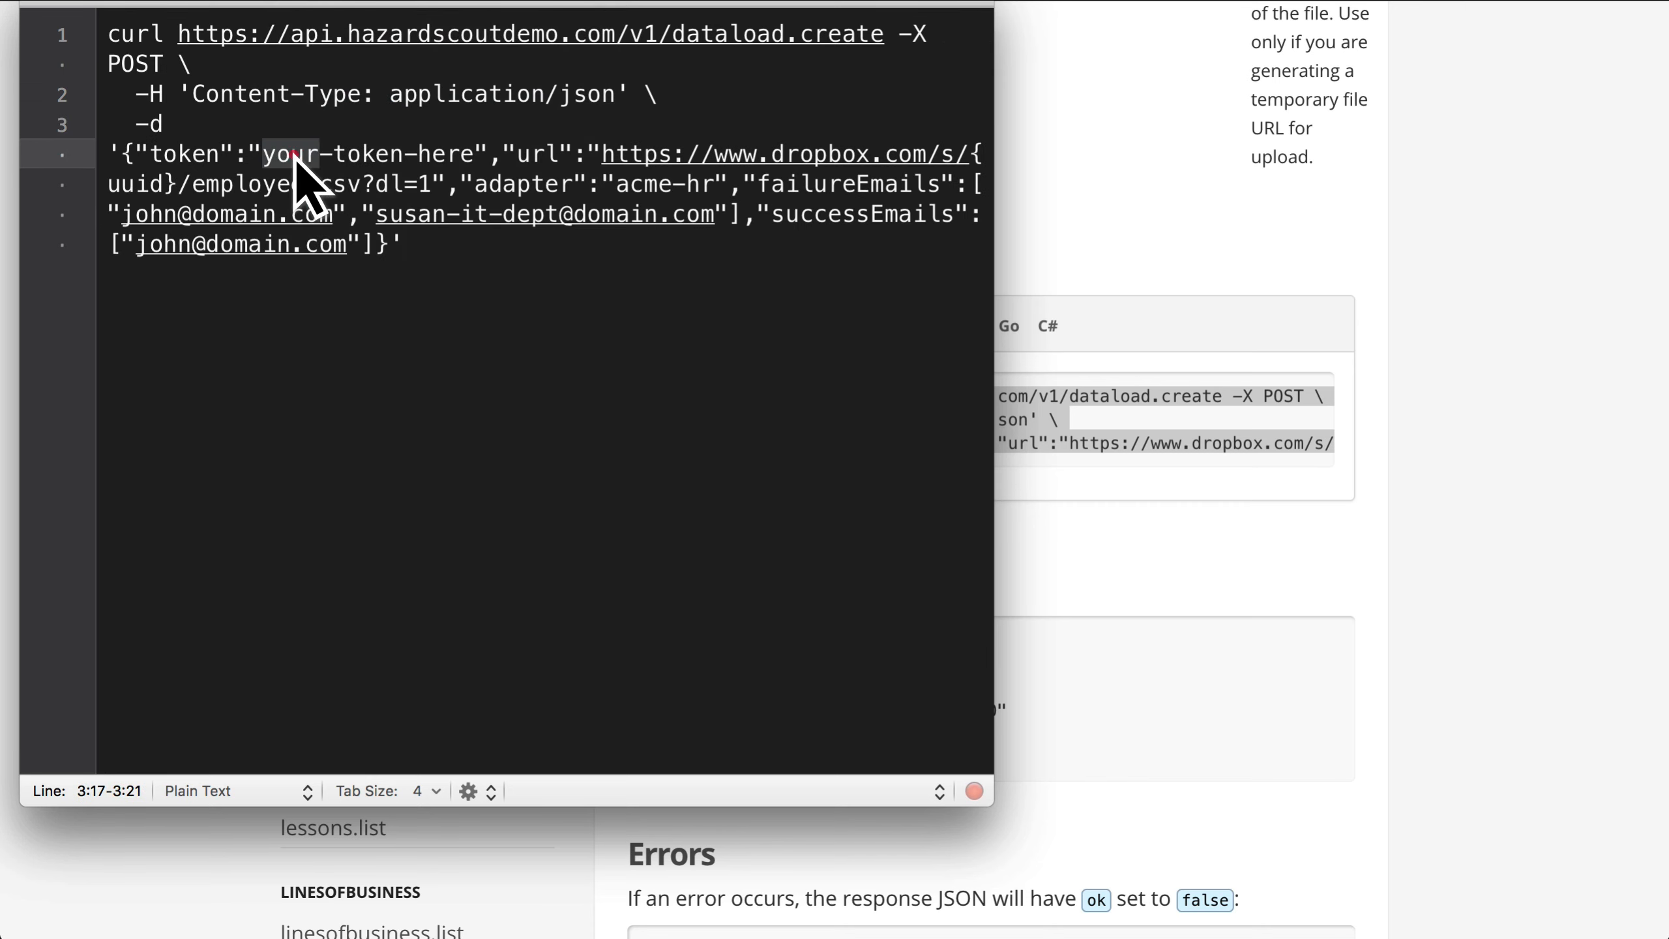
pyautogui.moveTo(311, 151); pyautogui.dragTo(417, 156)
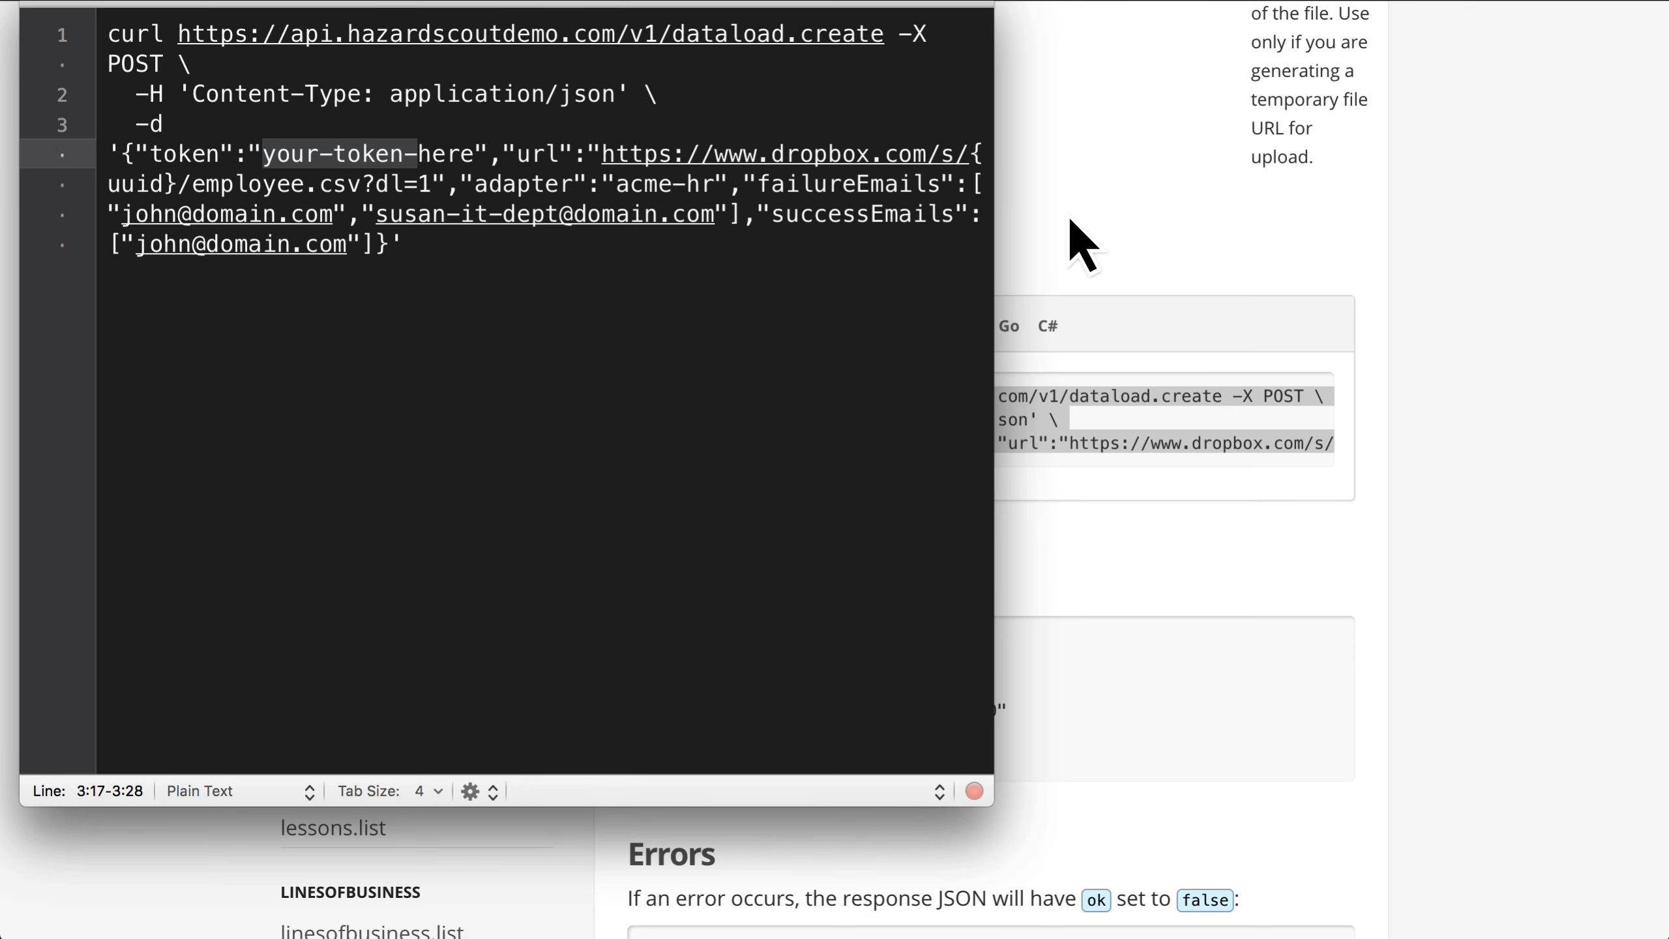
pyautogui.click(1077, 242)
pyautogui.click(725, 324)
pyautogui.scroll(8, 823, 268)
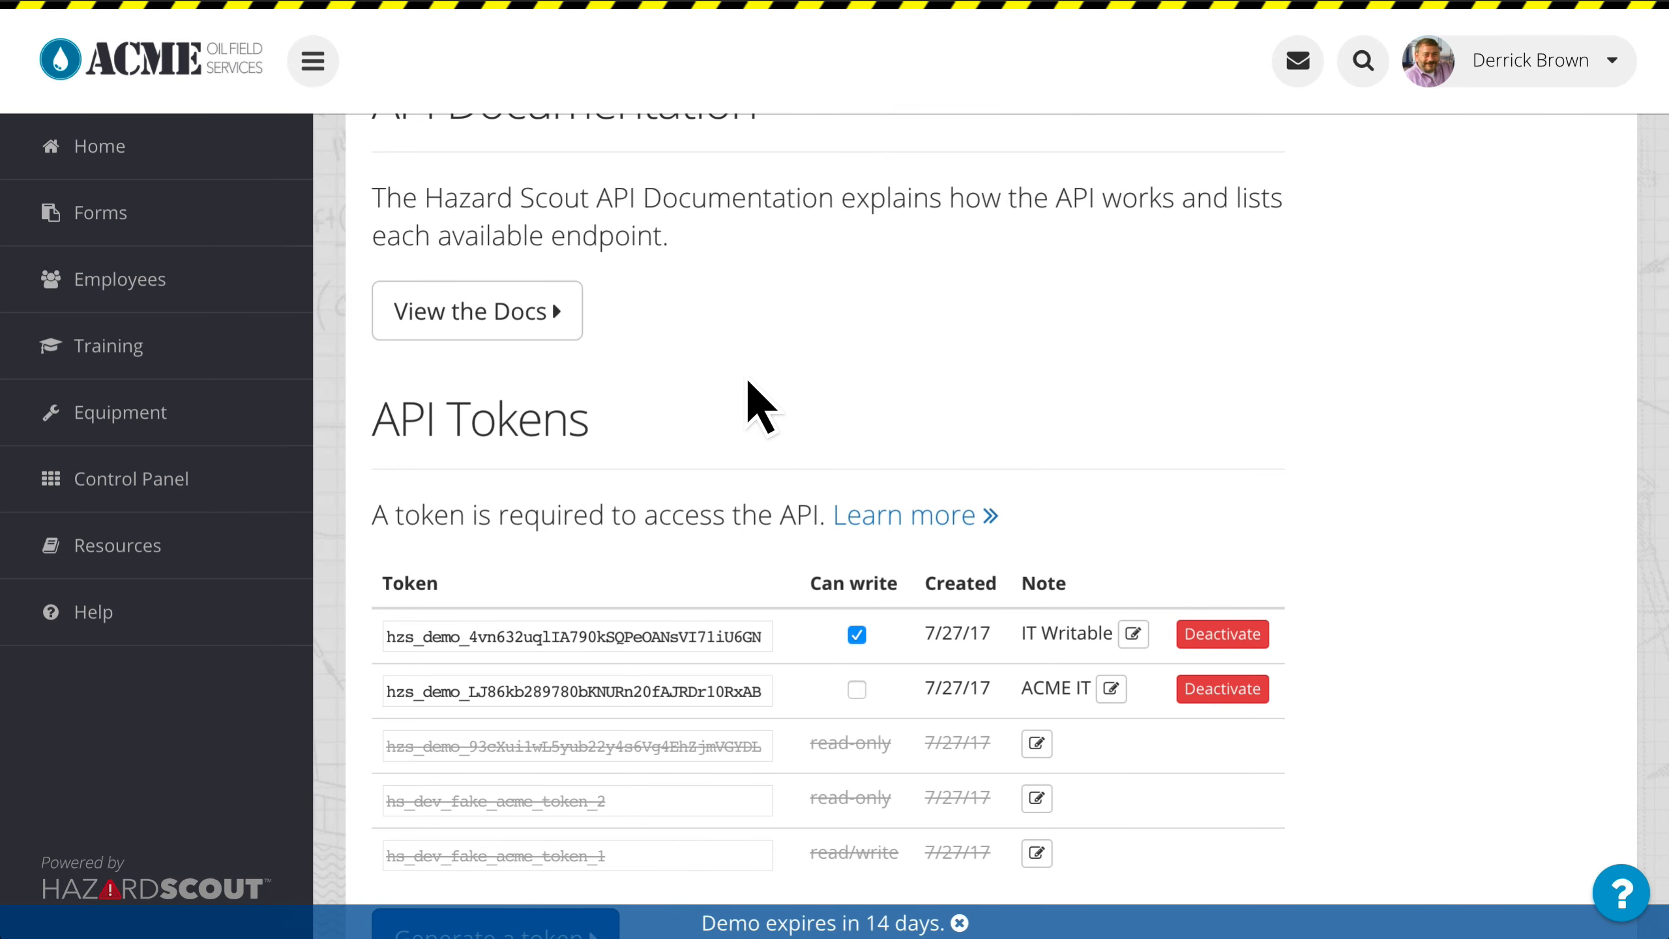
pyautogui.doubleClick(606, 632)
pyautogui.press('super+c')
pyautogui.press('super+Tab')
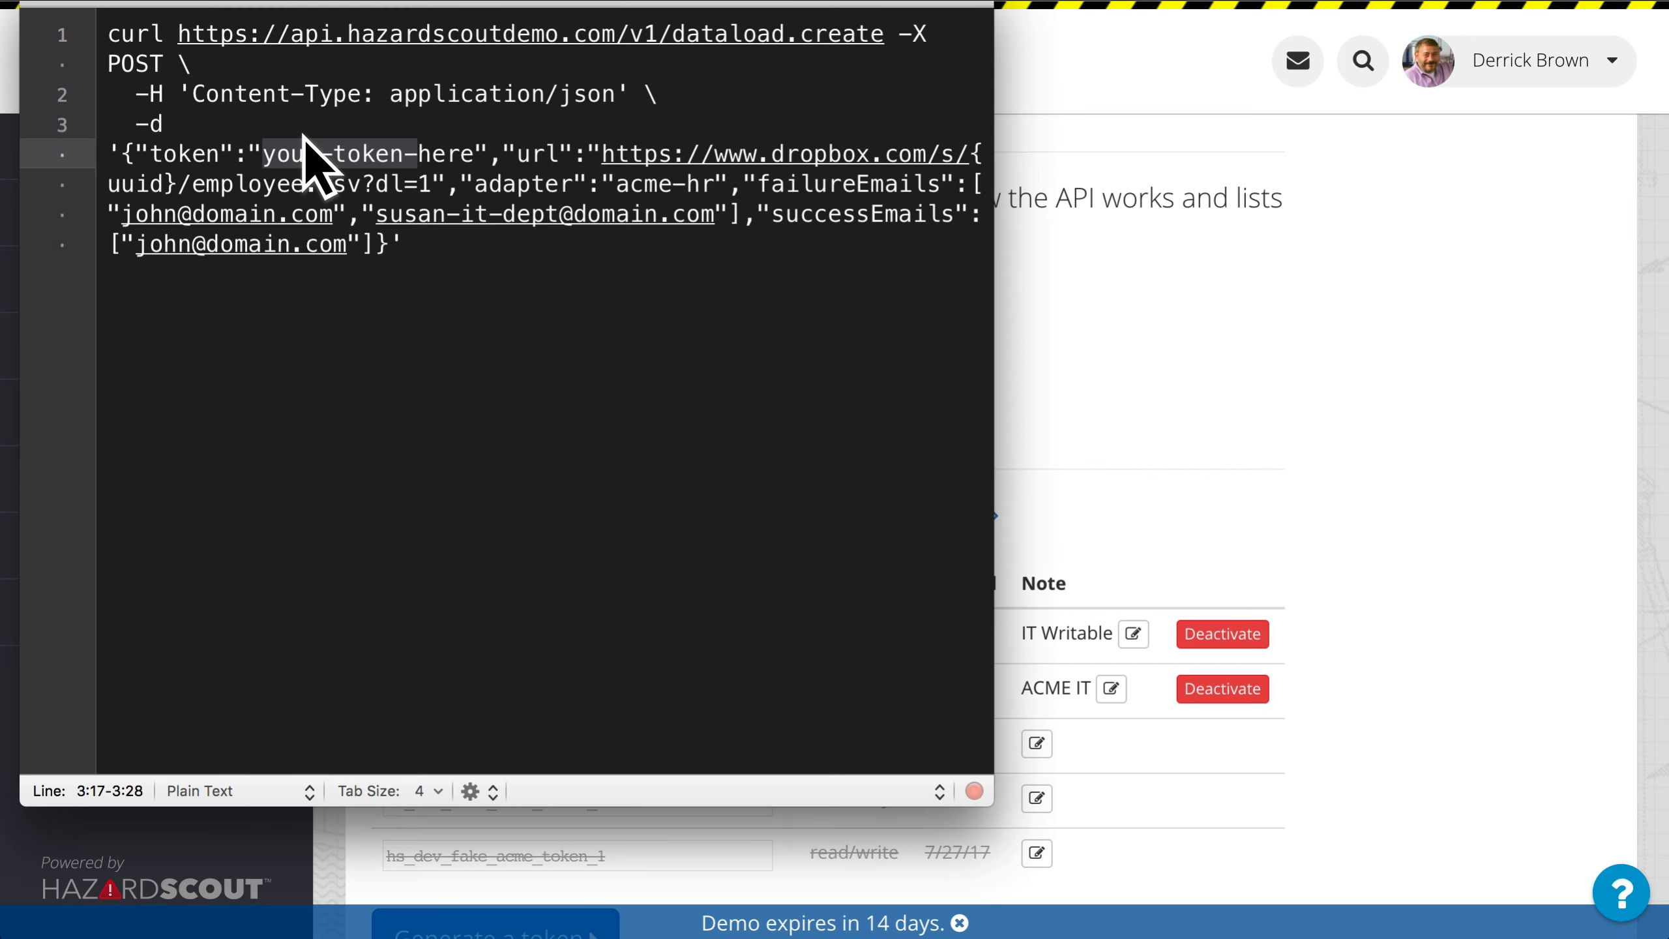
pyautogui.click(276, 152)
pyautogui.moveTo(276, 153); pyautogui.dragTo(447, 157)
pyautogui.press('super+v')
# Step: Switch to Finder and open the Dropbox folder
pyautogui.press('super+Tab')
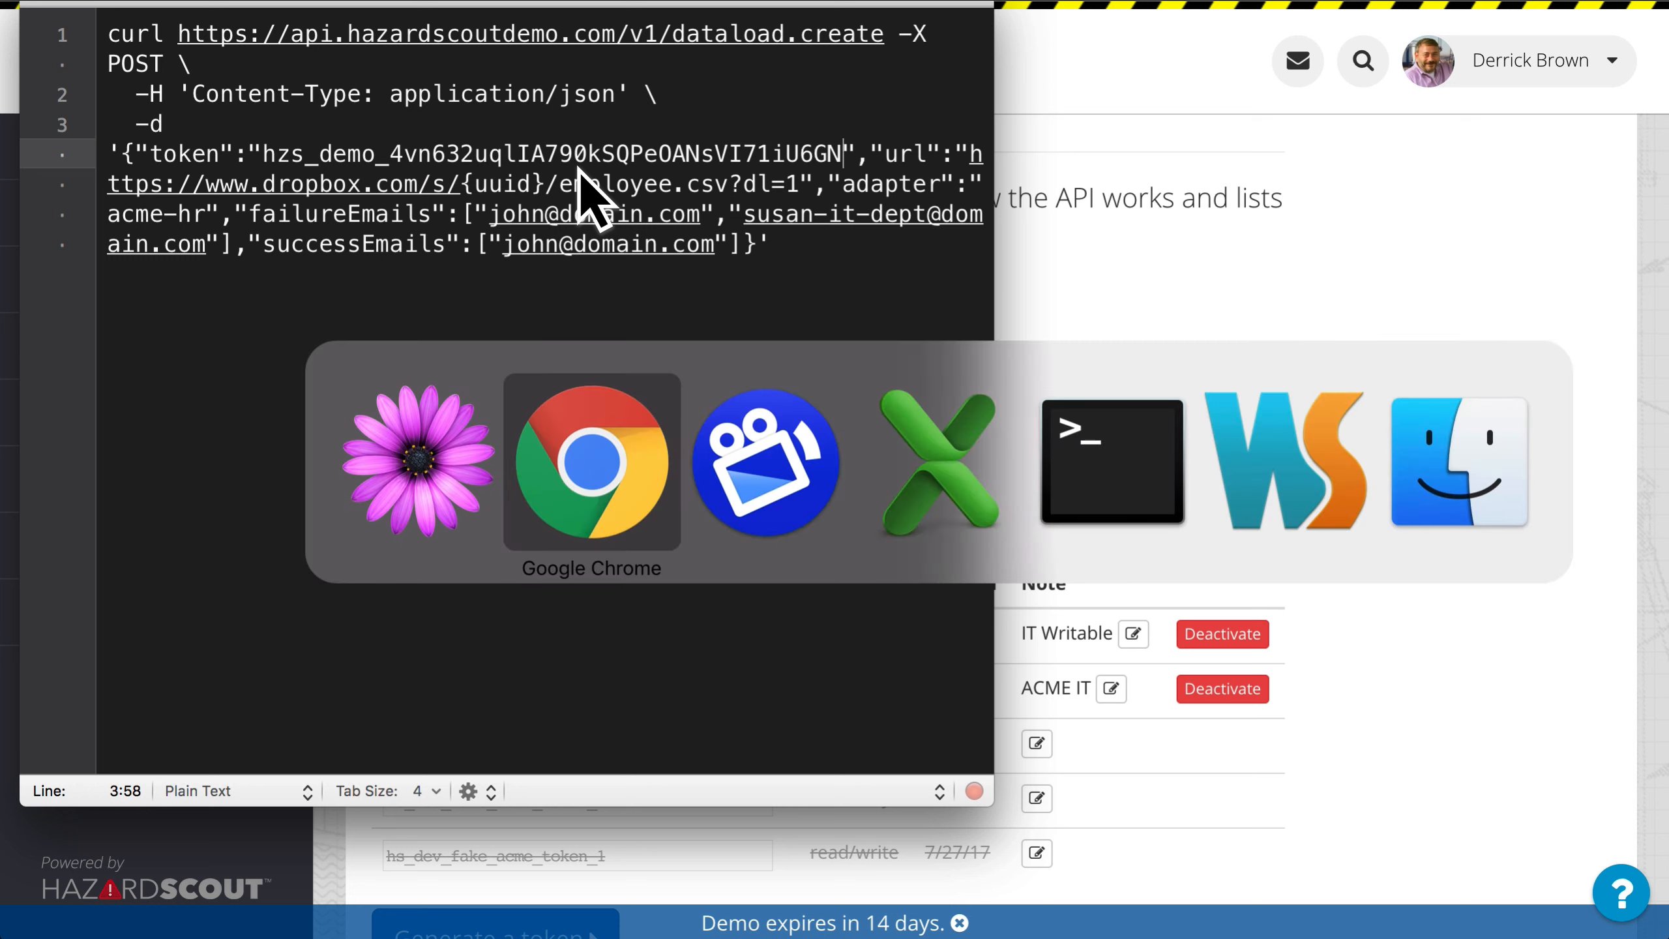
pyautogui.press('super+Tab')
pyautogui.press('super+Tab')
pyautogui.press('super+Tab')
pyautogui.press('super+Tab')
pyautogui.press('super+Tab')
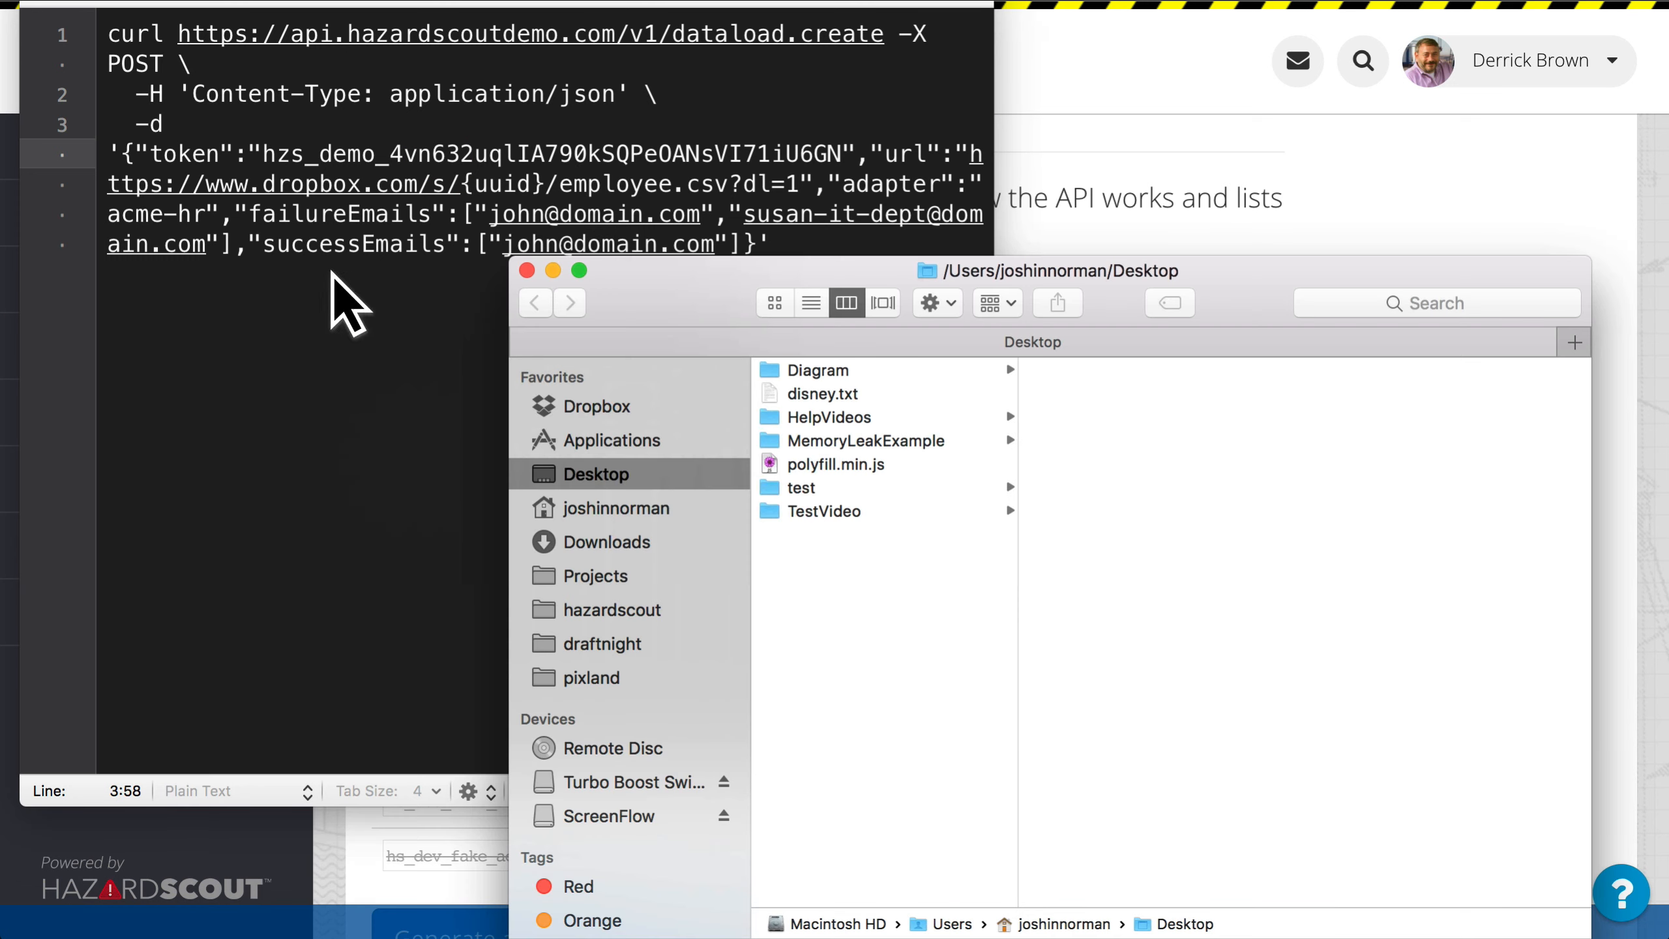
pyautogui.click(629, 405)
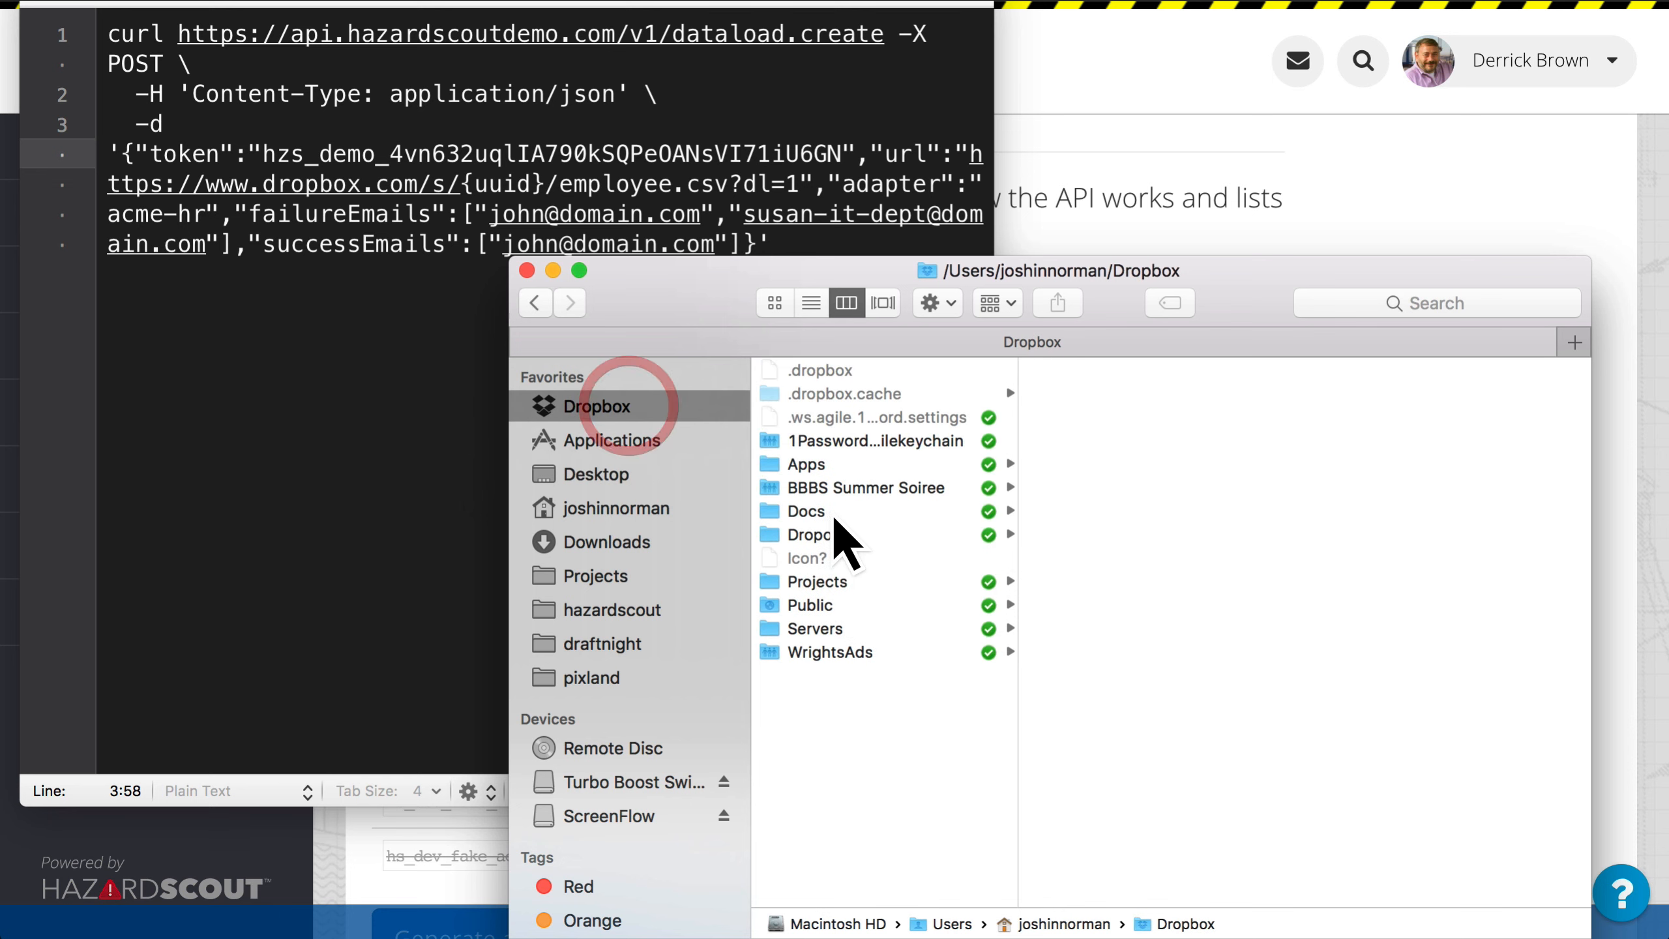
pyautogui.click(829, 582)
pyautogui.press('h')
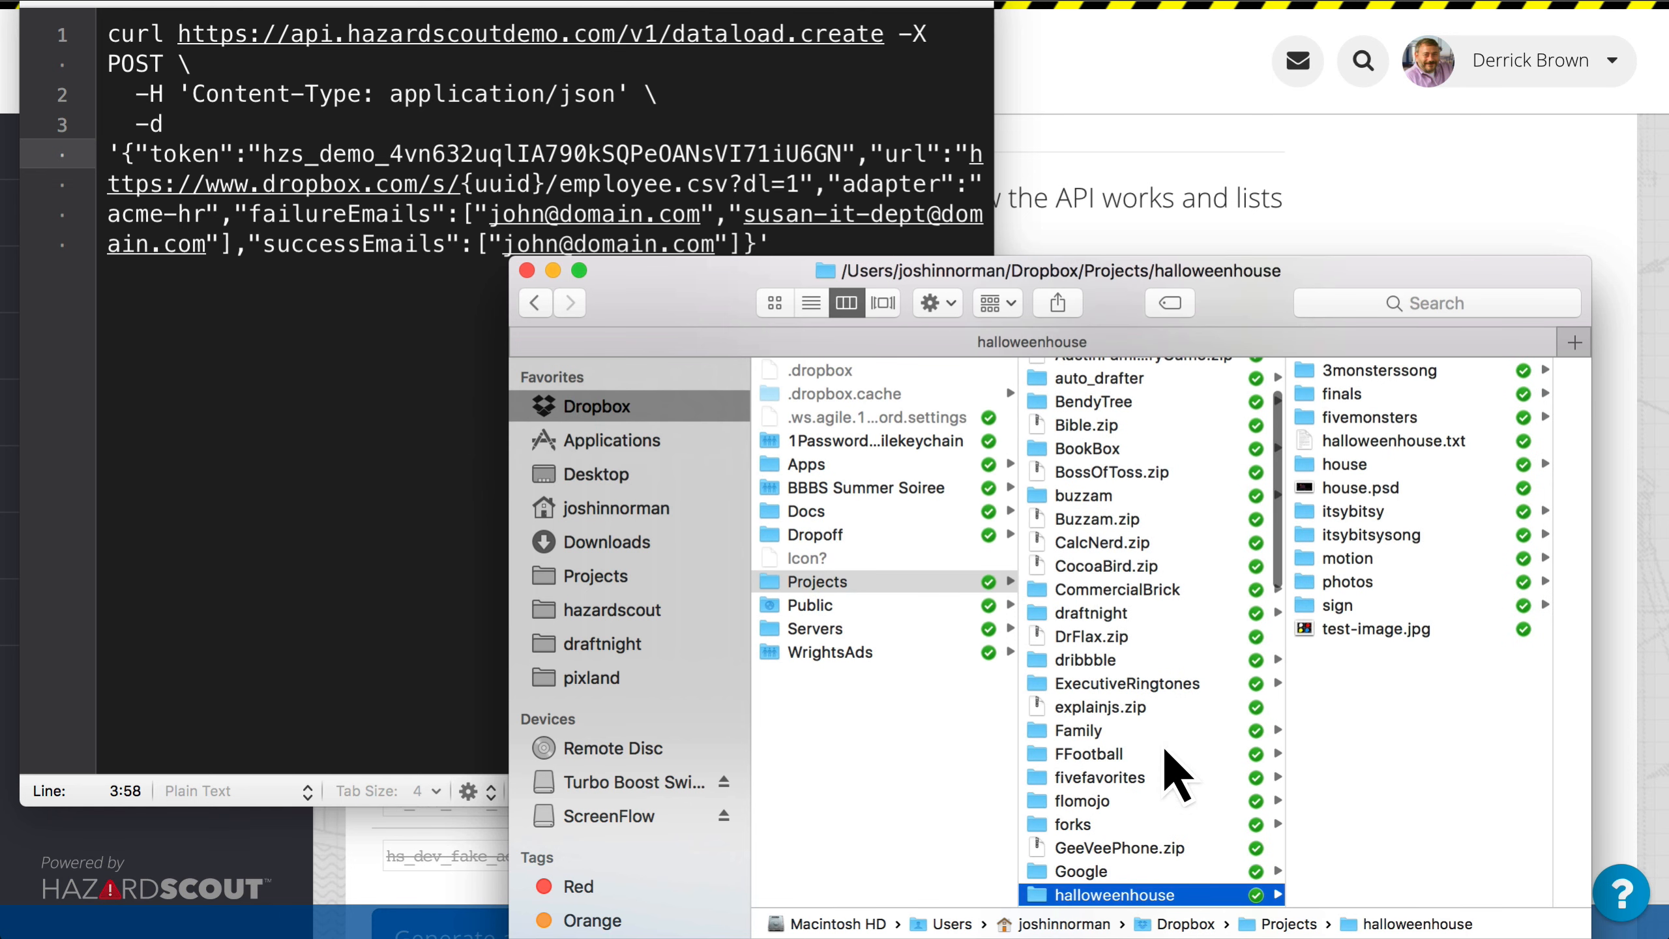
pyautogui.scroll(-5, 1144, 809)
pyautogui.click(1117, 664)
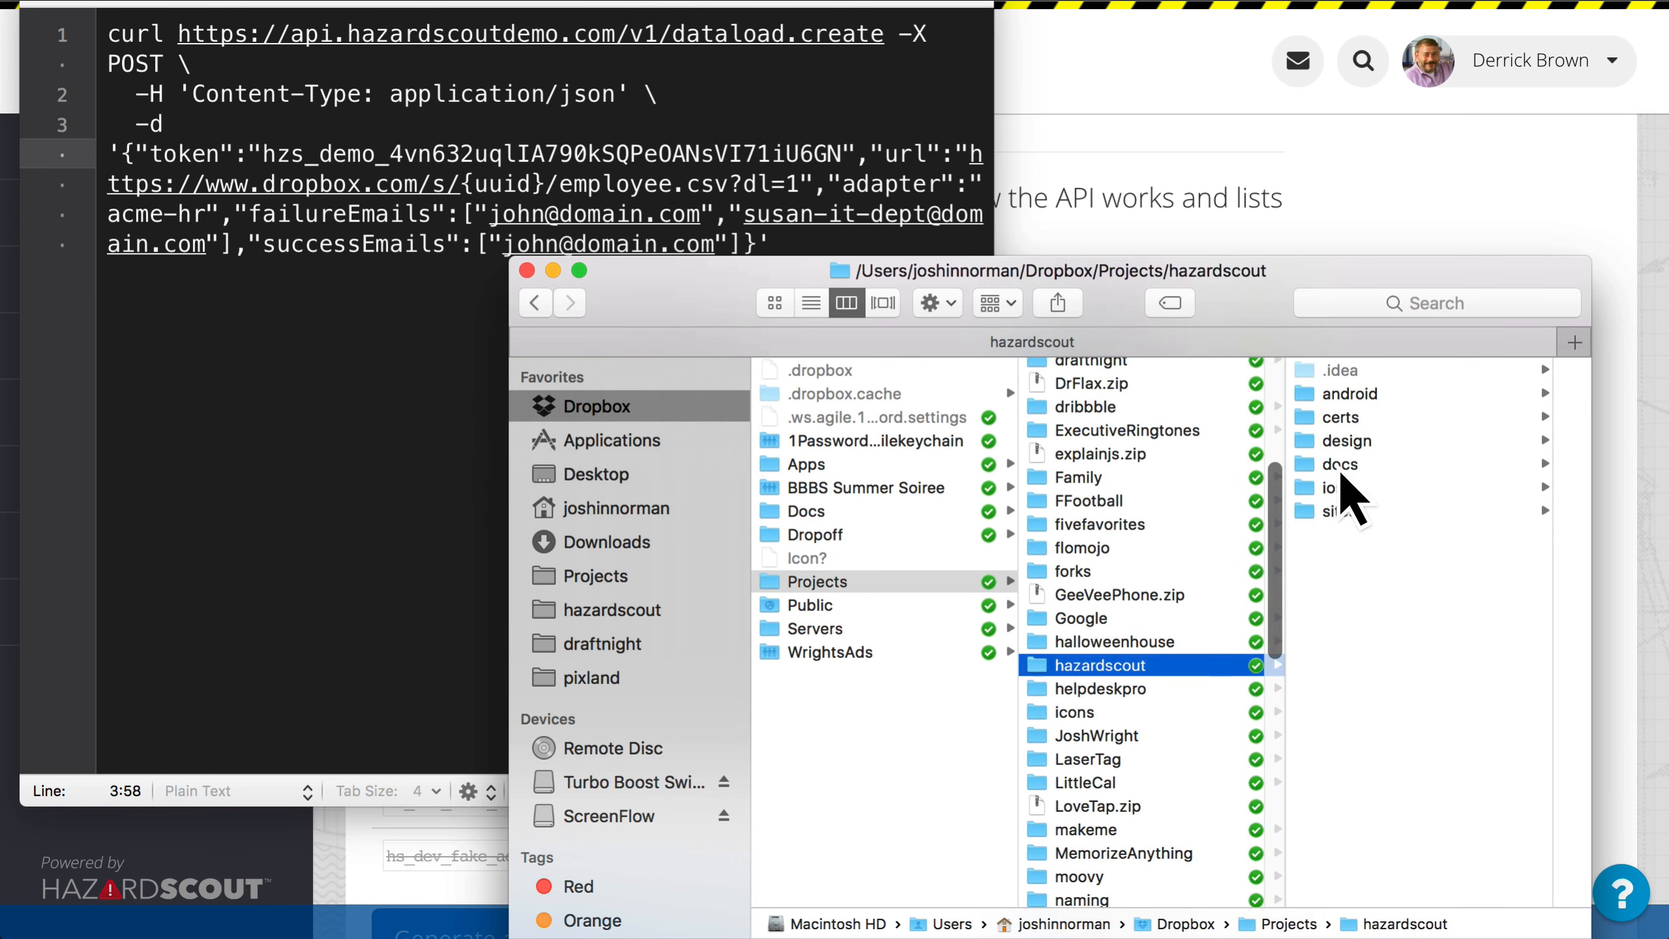
pyautogui.scroll(-2, 1145, 705)
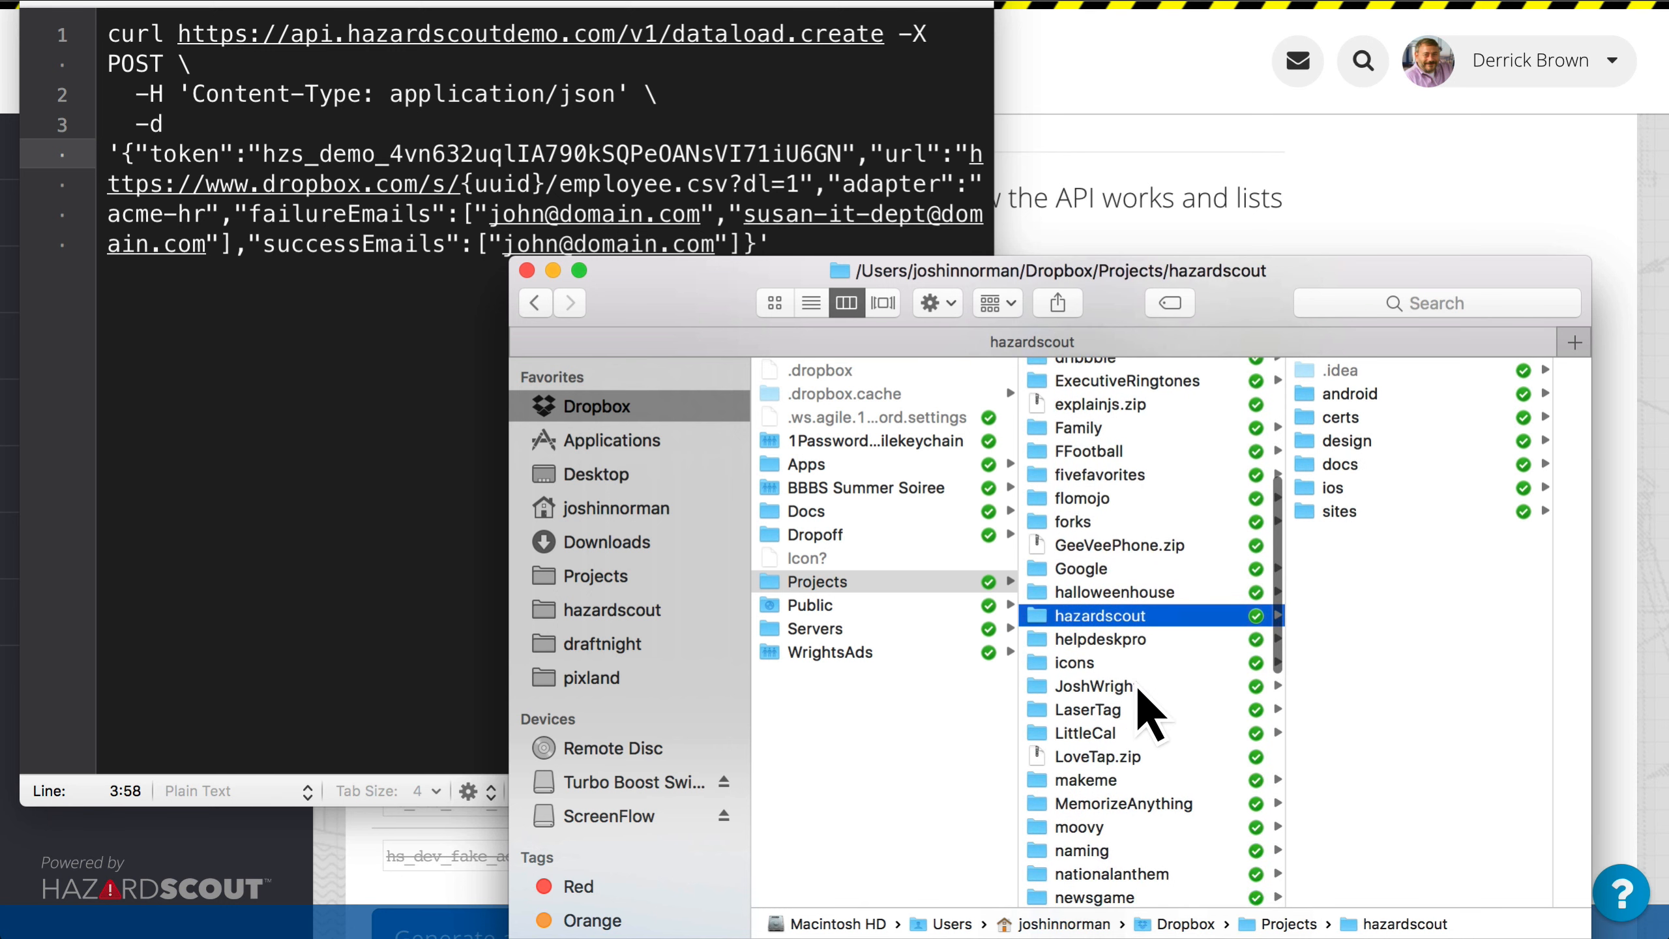
# Step: Open the test folder inside Dropbox's Public/hazardscout folder to locate the dataload.csv file
pyautogui.click(878, 605)
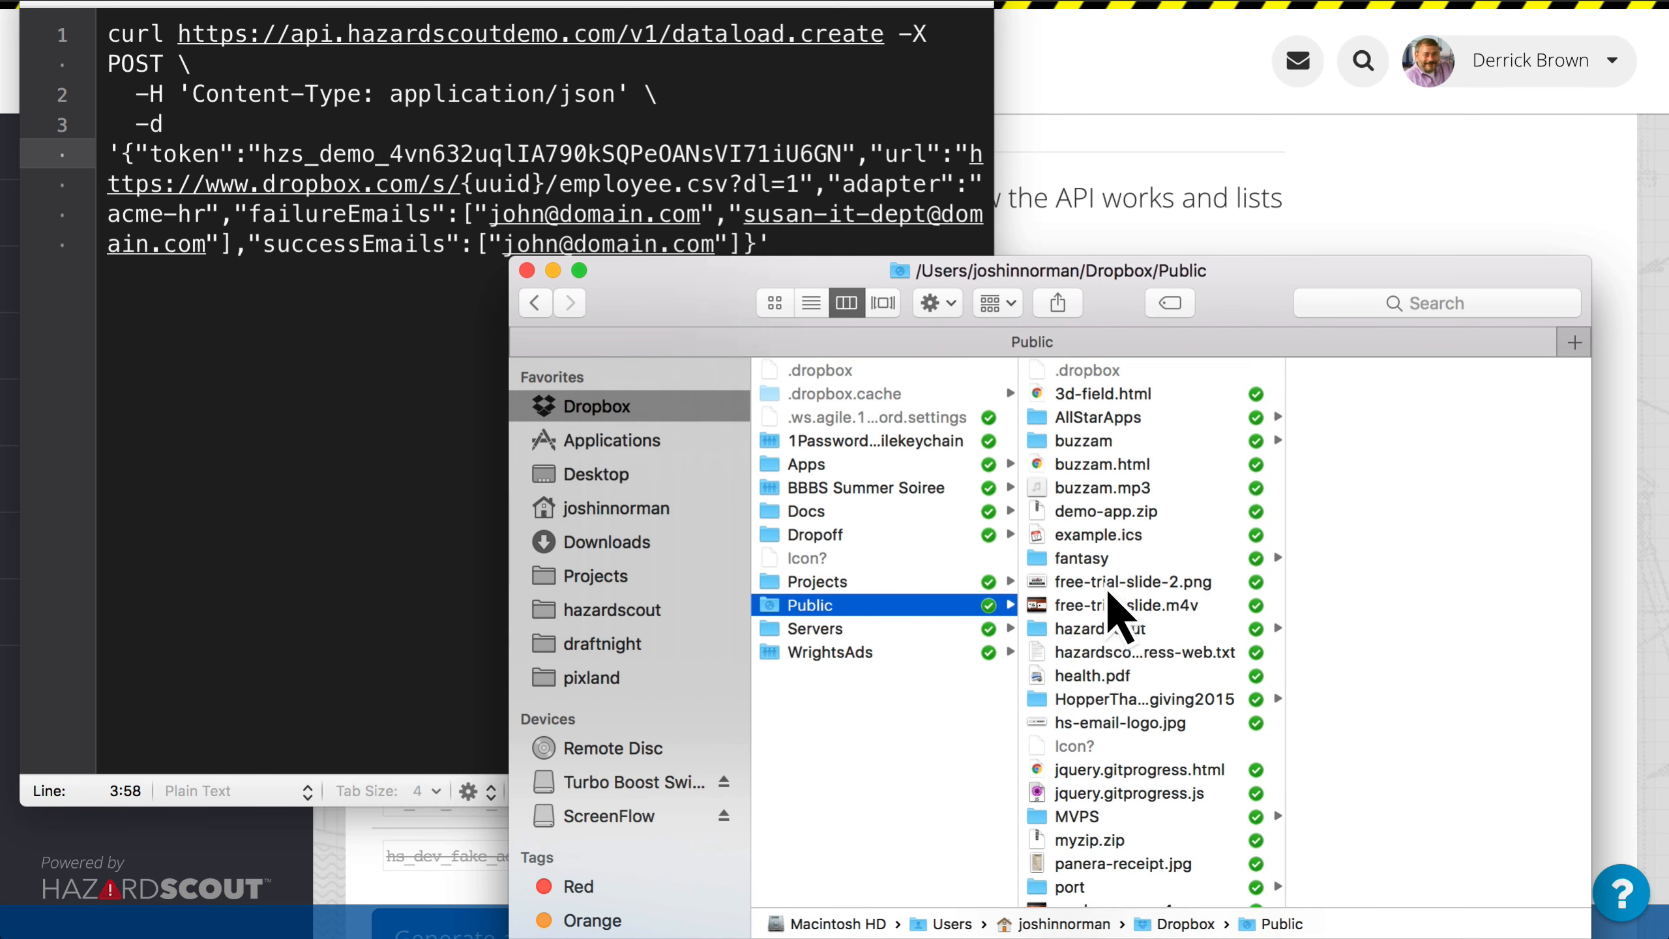
pyautogui.click(1110, 629)
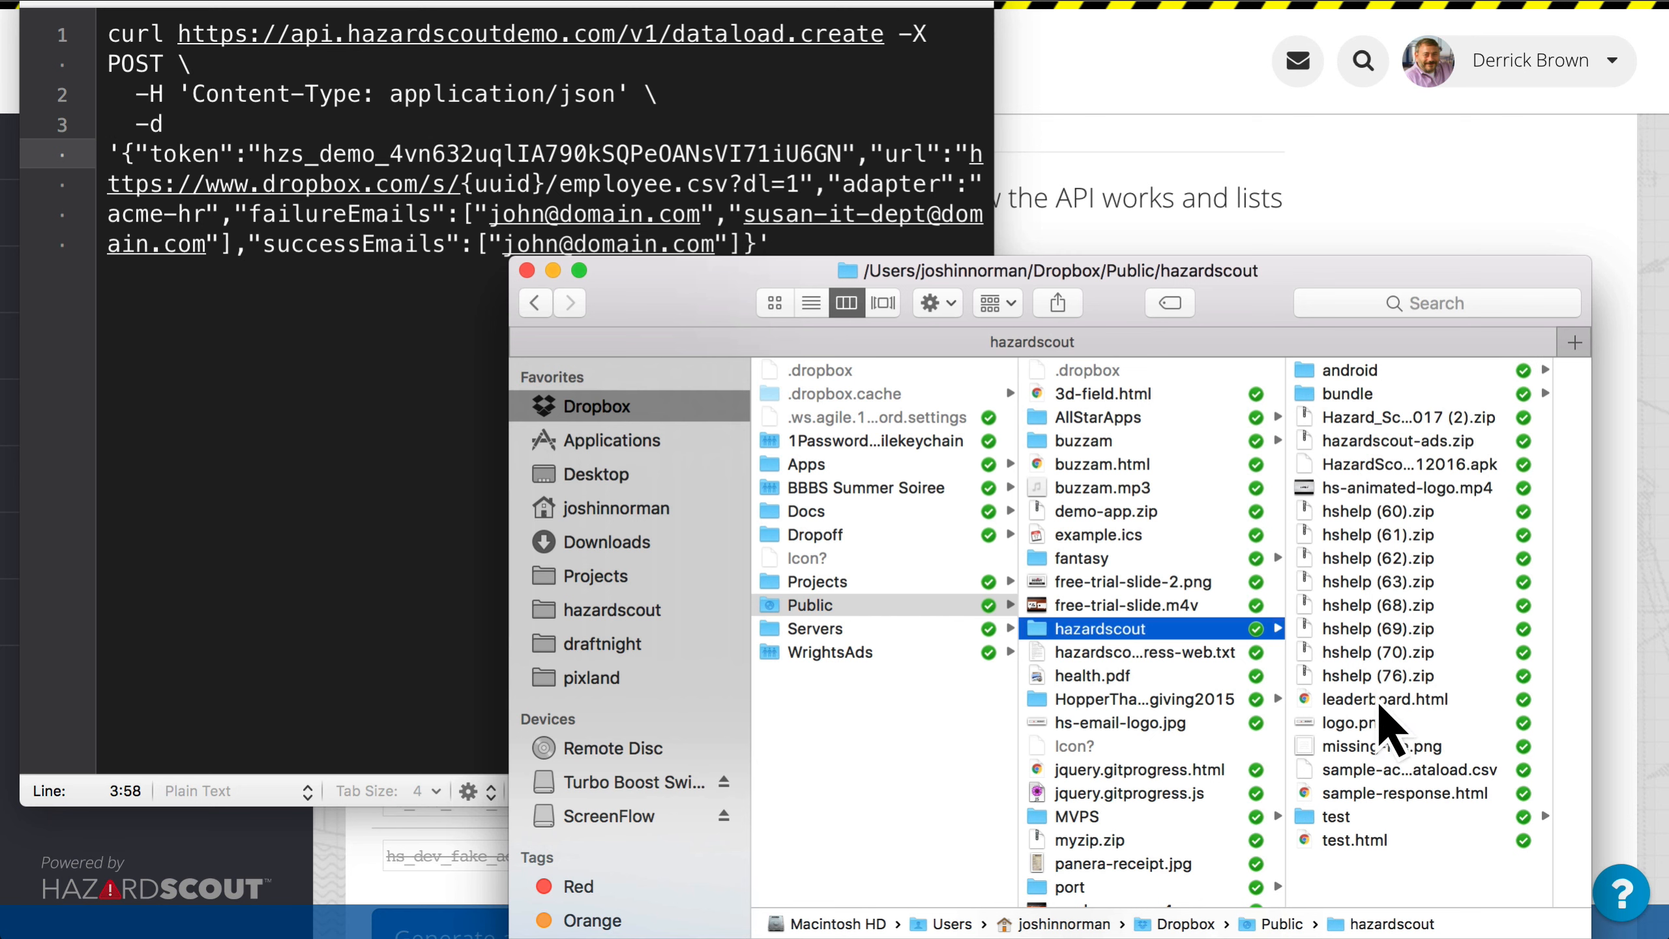
pyautogui.click(1367, 817)
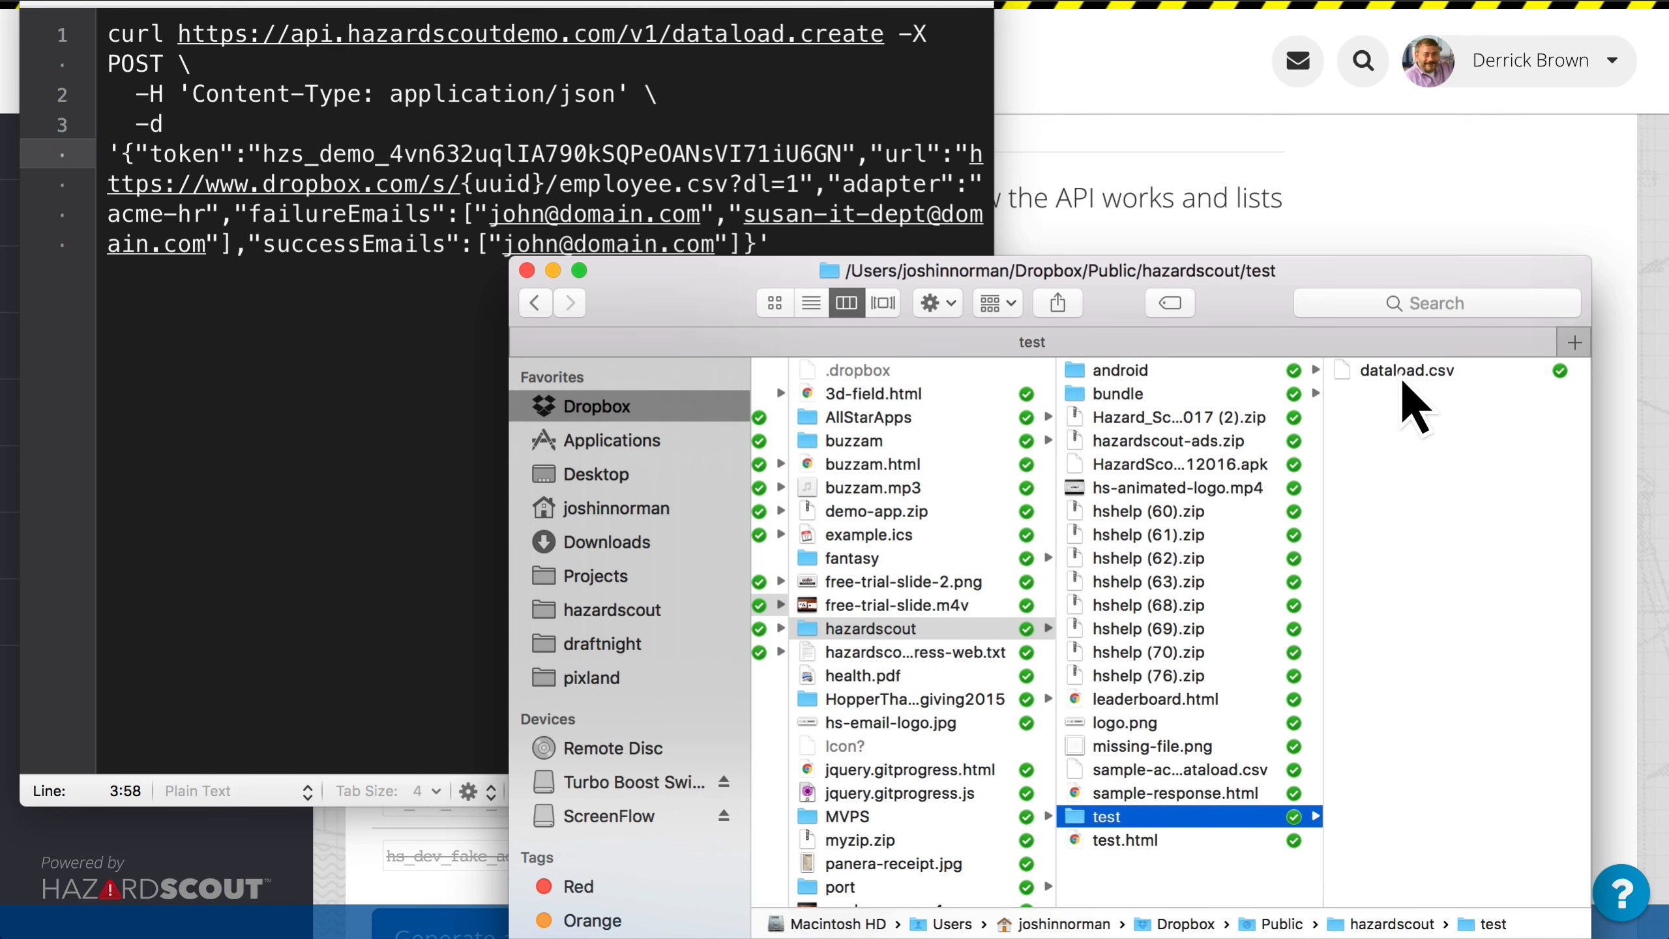
# Step: Copy the public Dropbox link of dataload.csv from the test folder and hide Finder
pyautogui.click(1407, 376)
pyautogui.rightClick(1249, 371)
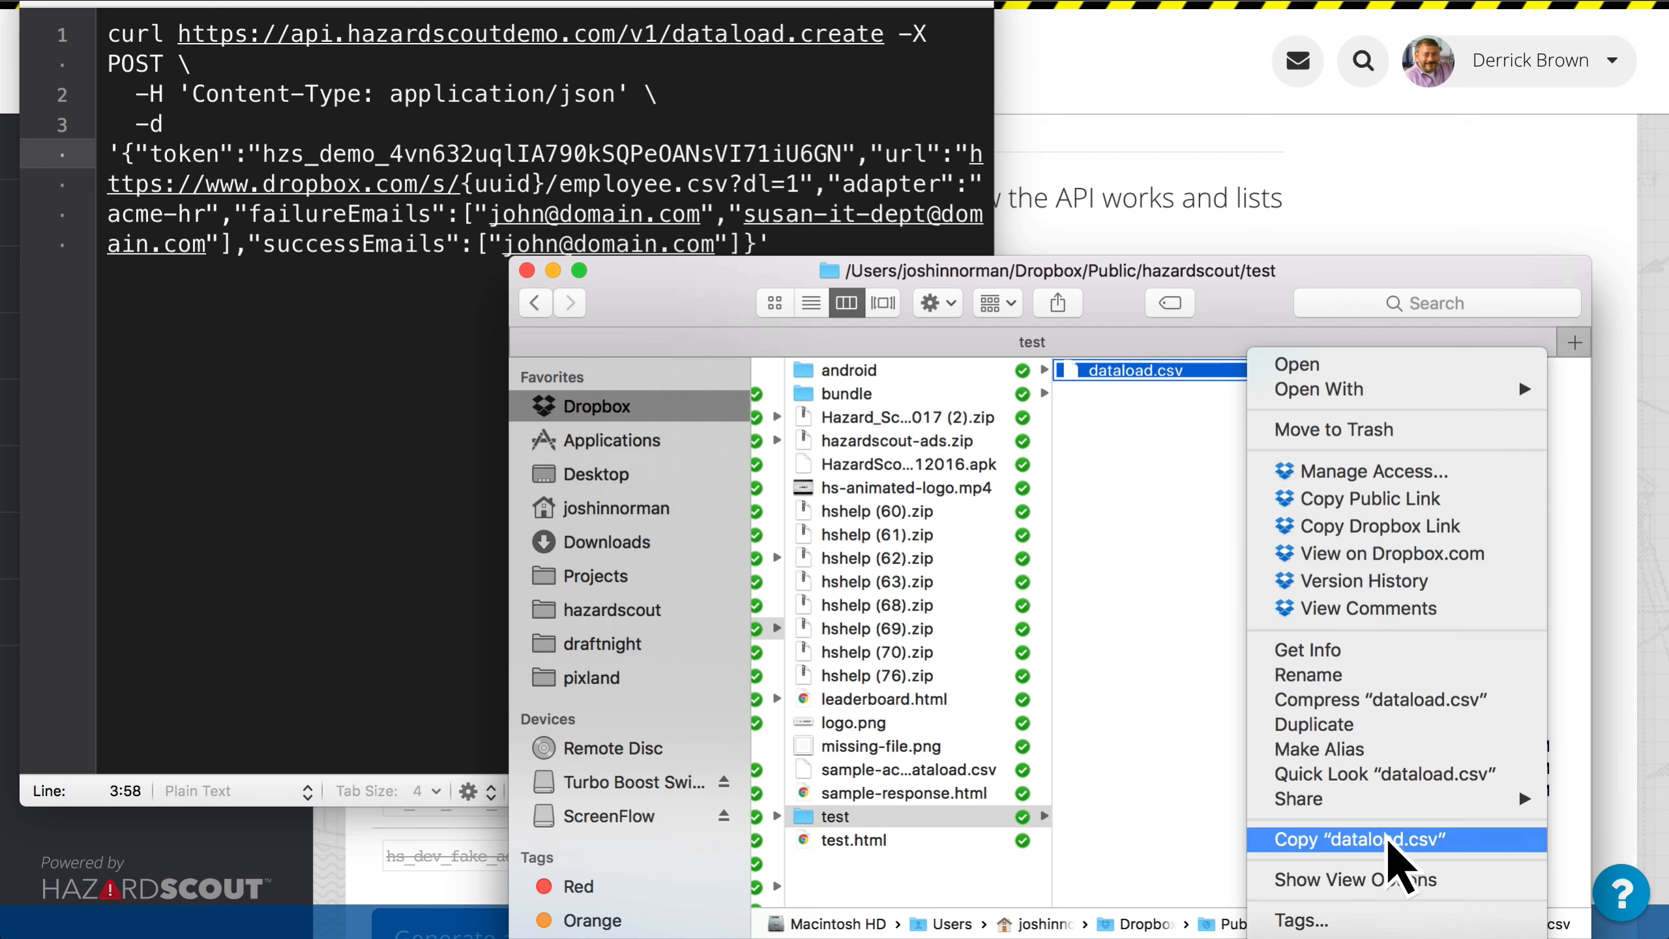
pyautogui.click(1386, 506)
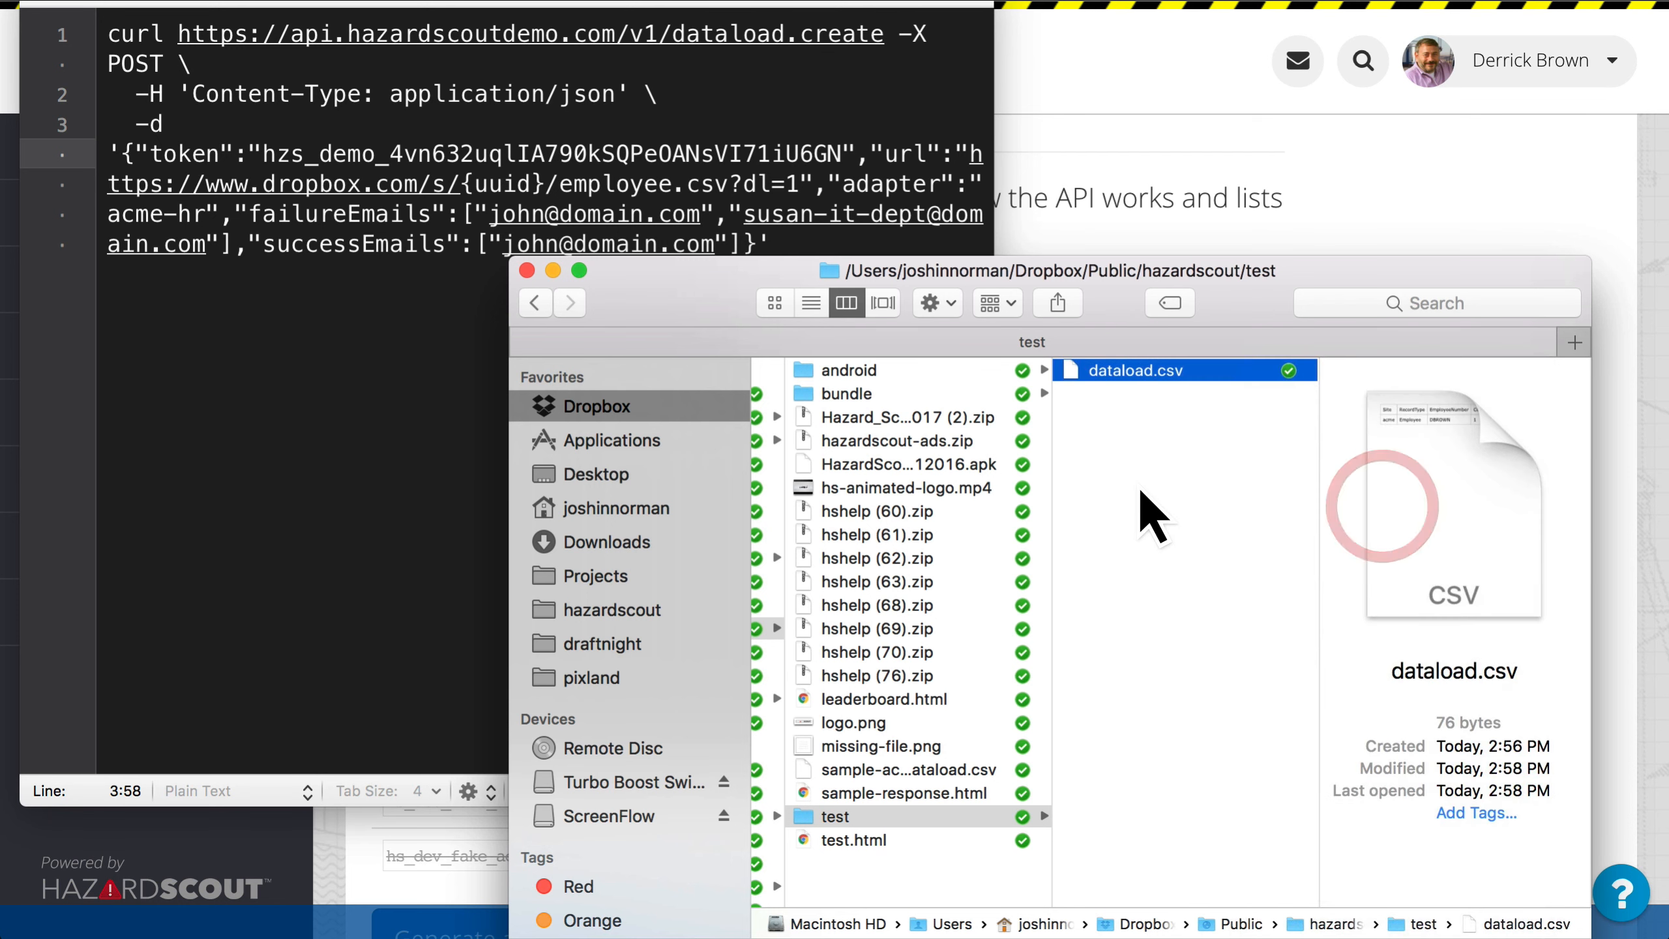
pyautogui.press('super+h')
# Step: Replace the example employee.csv address in the curl command's url value with the copied public link to dataload.csv
pyautogui.click(643, 413)
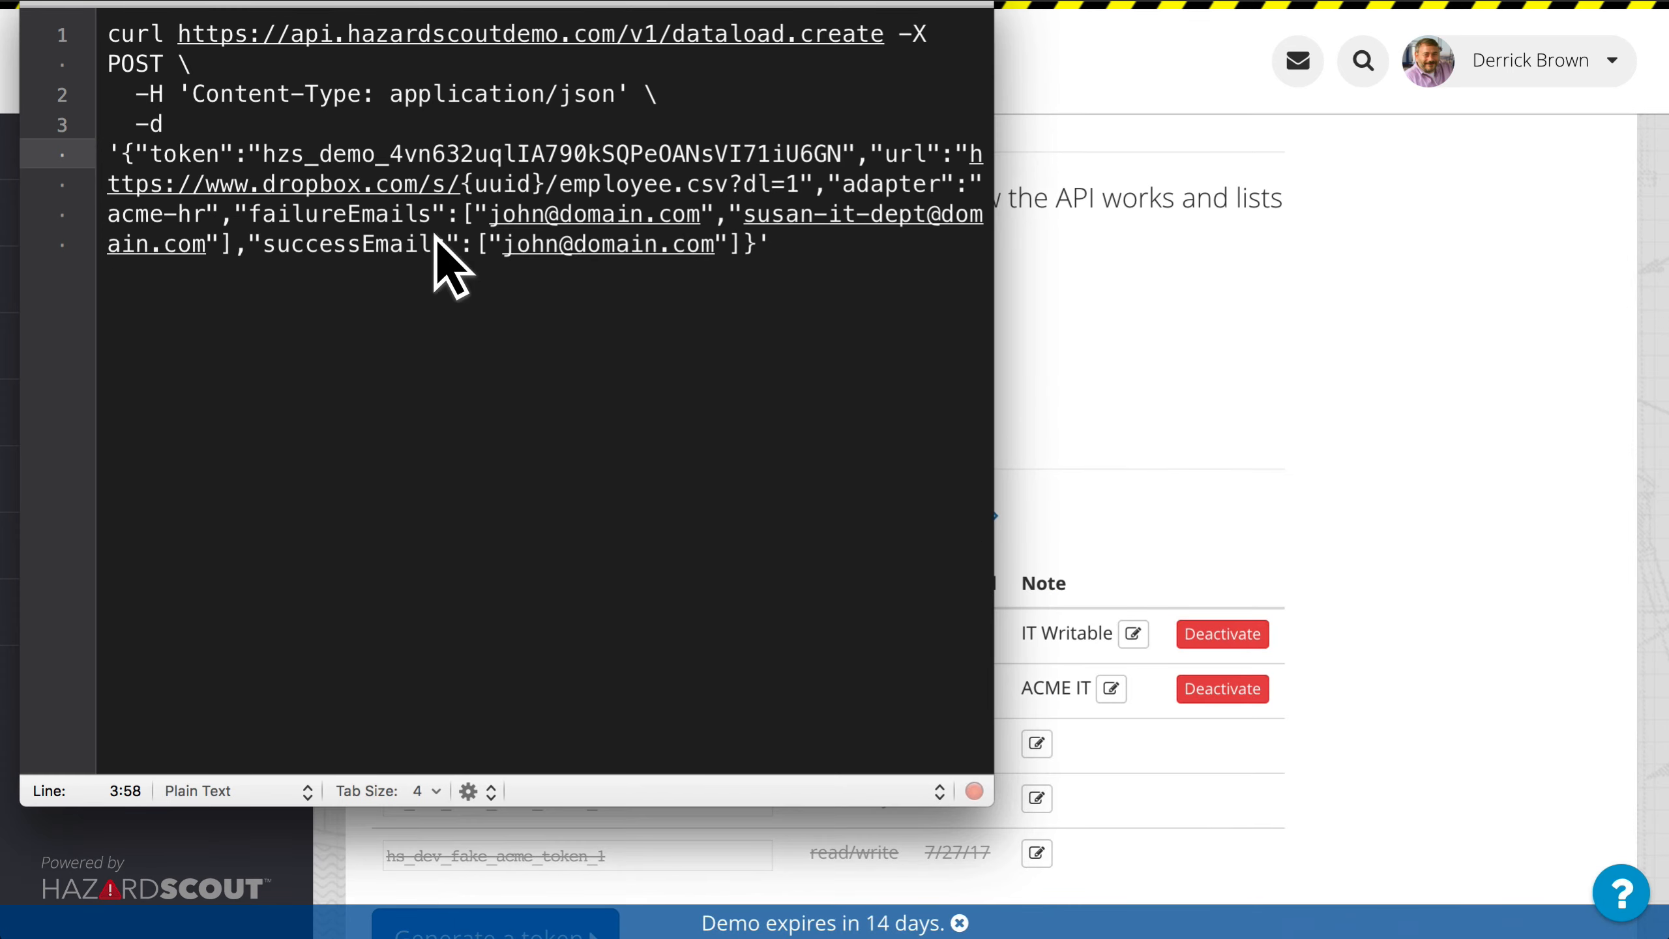
pyautogui.click(802, 184)
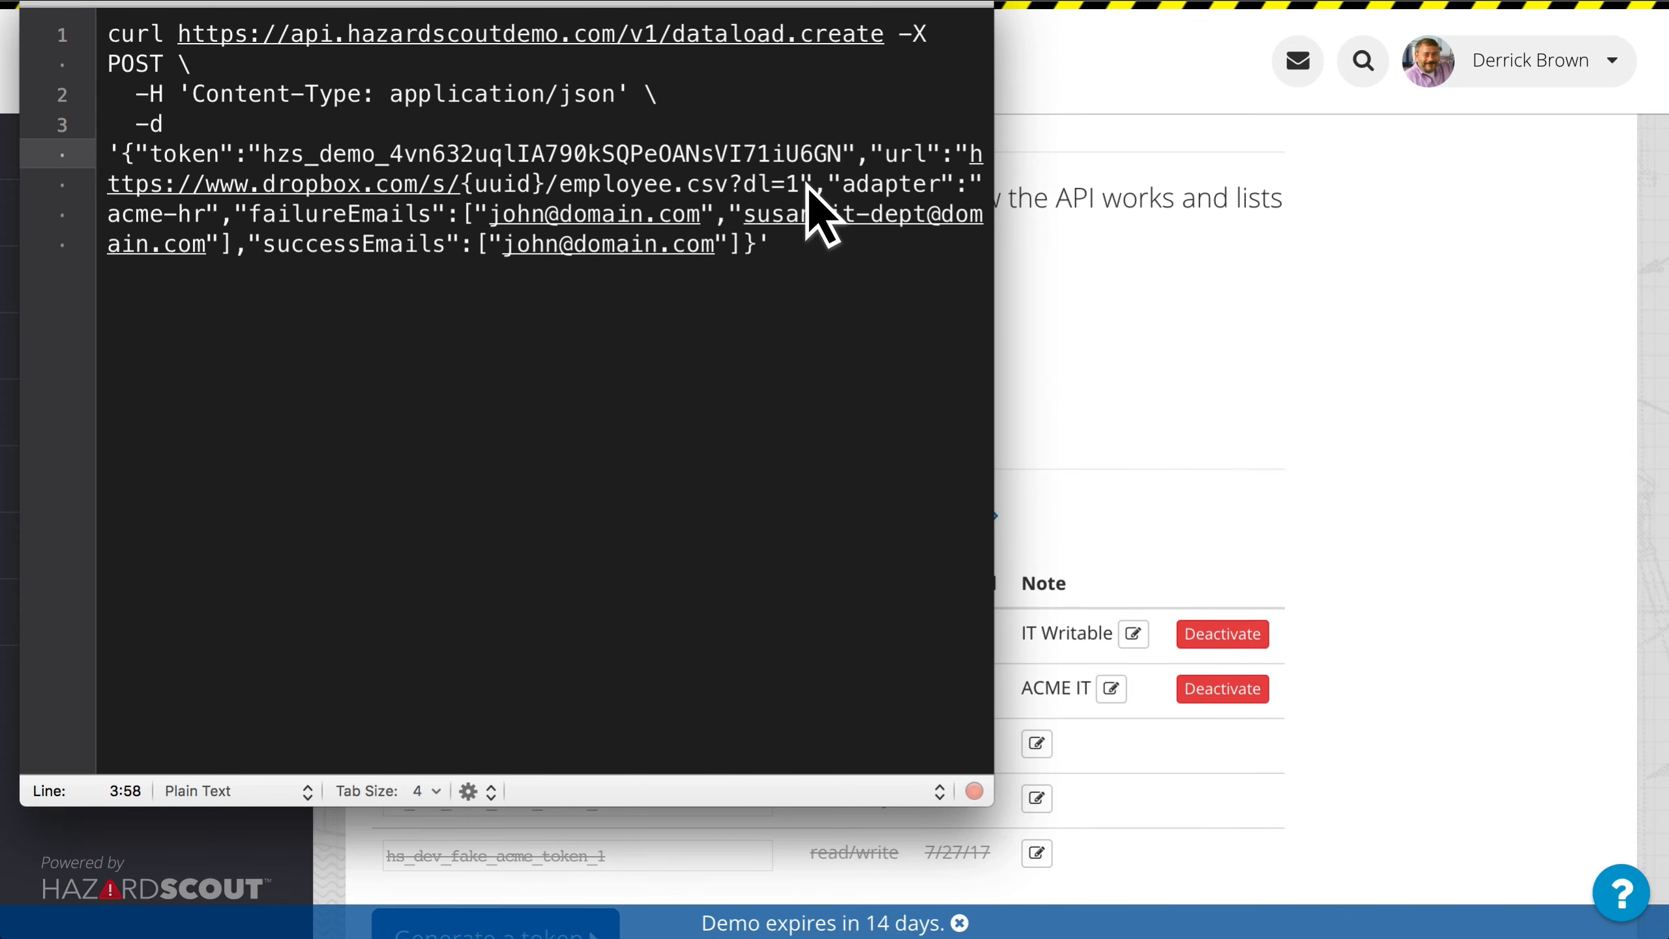
pyautogui.keyDown('shift'); pyautogui.click(974, 156); pyautogui.keyUp('shift')
pyautogui.press('super+v')
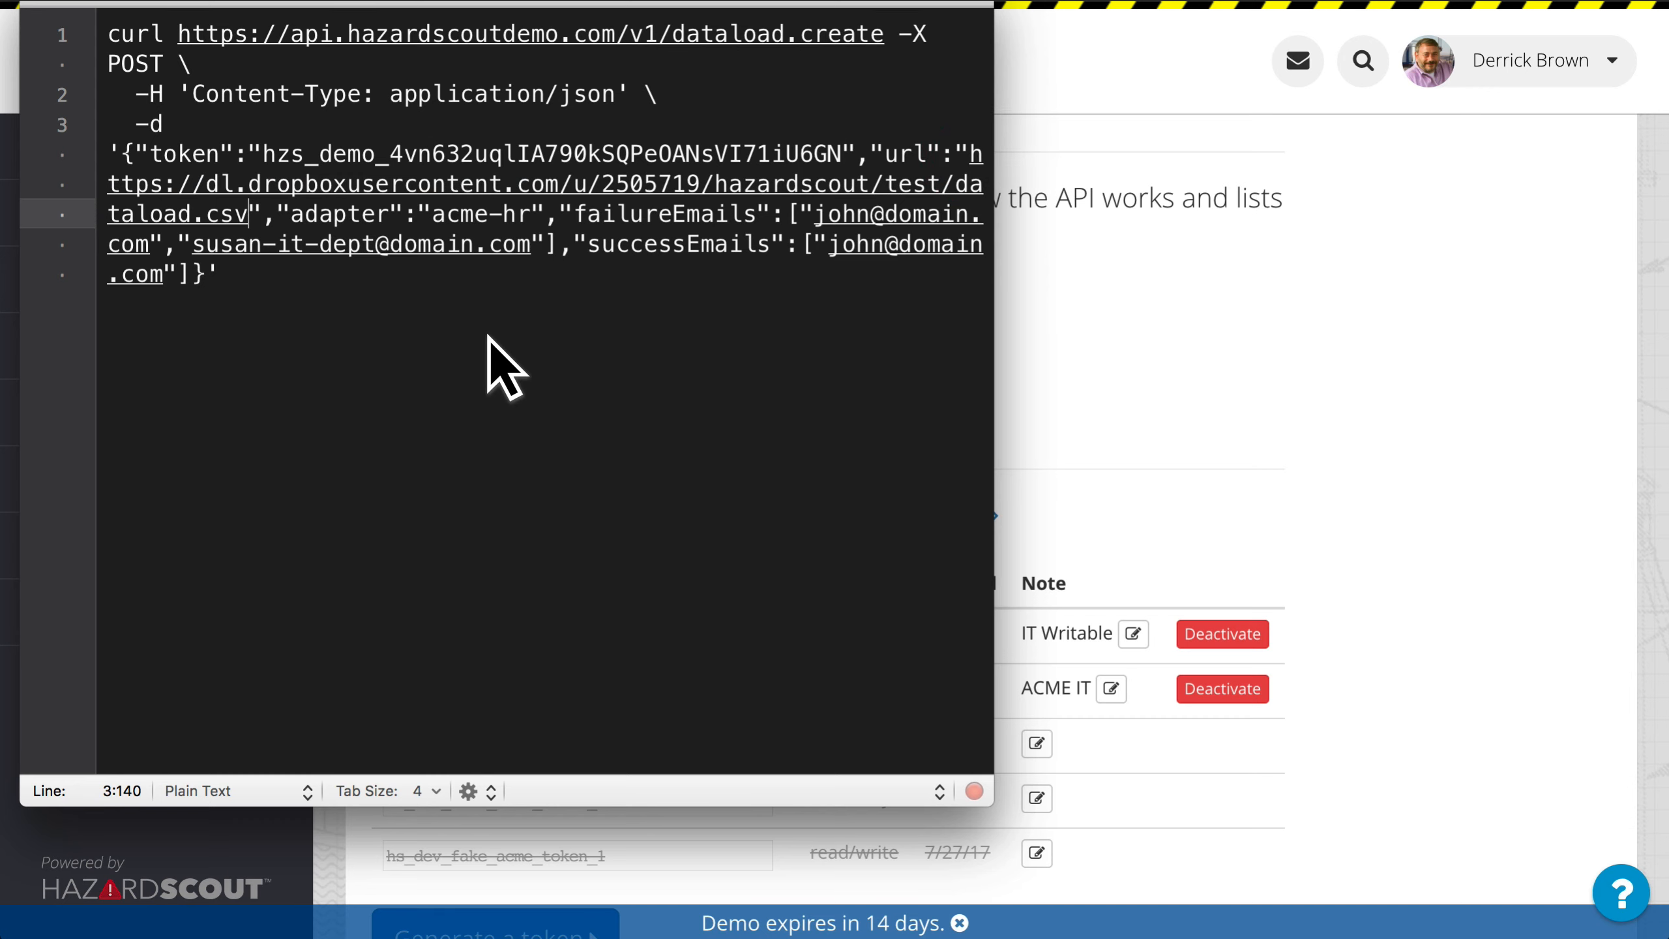
# Step: Switch to Excel and review the columns and the employee record in dataload.csv
pyautogui.doubleClick(1250, 387)
pyautogui.press('super+t')
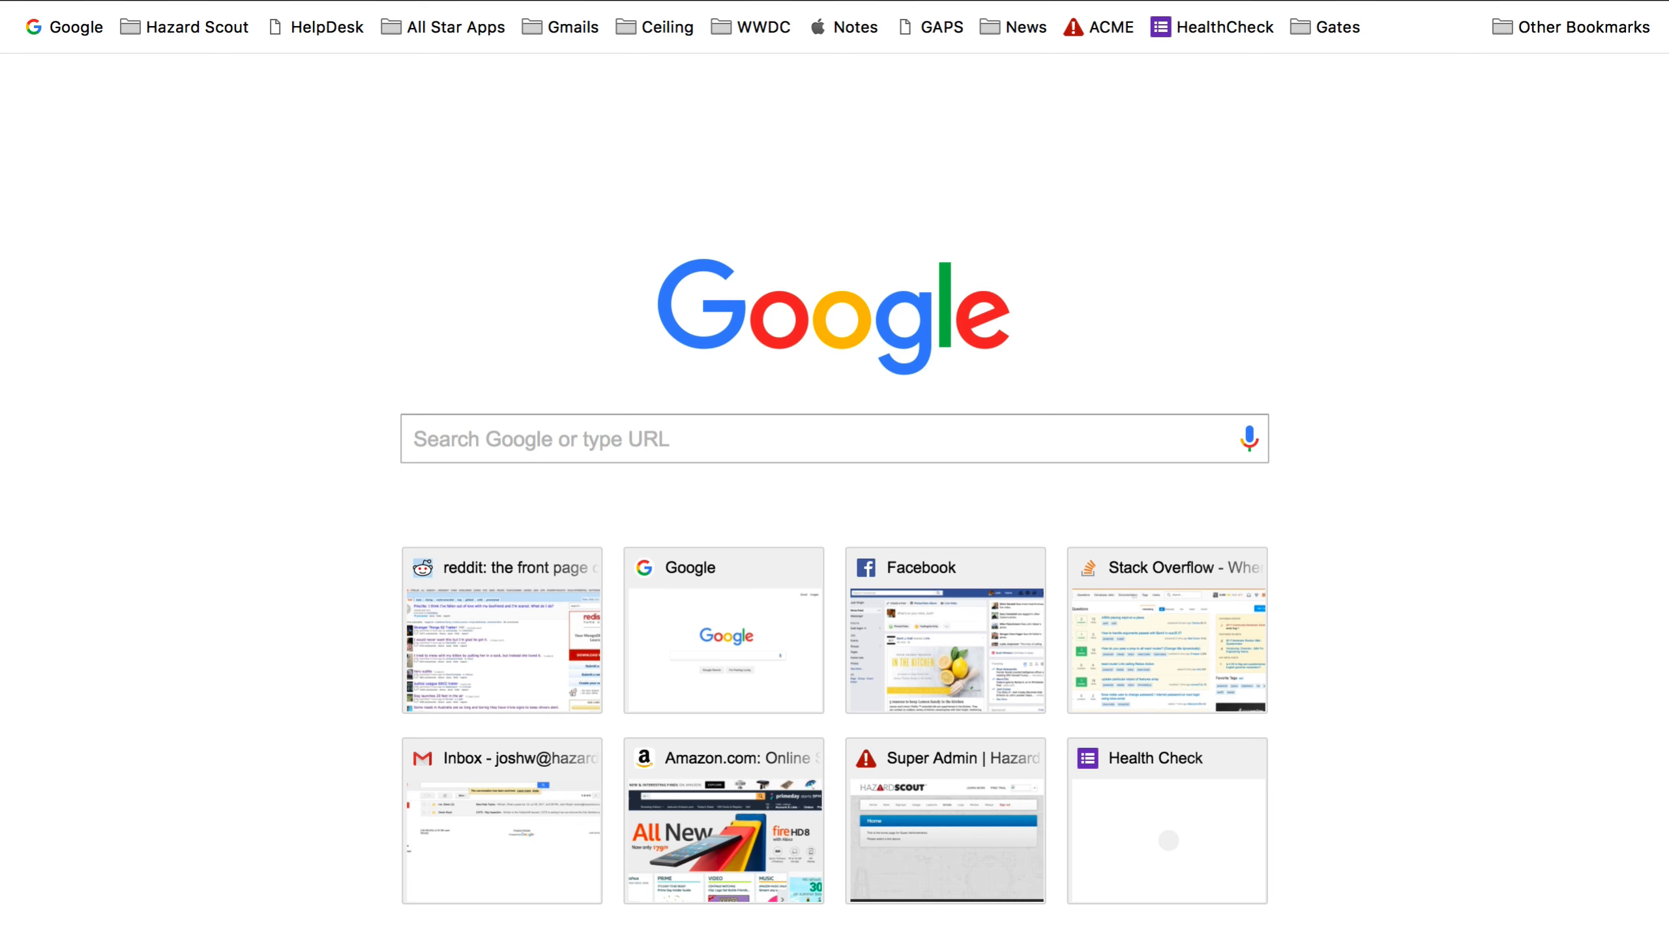
pyautogui.press('super+Tab')
pyautogui.press('super+Tab')
pyautogui.press('super+Tab')
pyautogui.press('super+Tab')
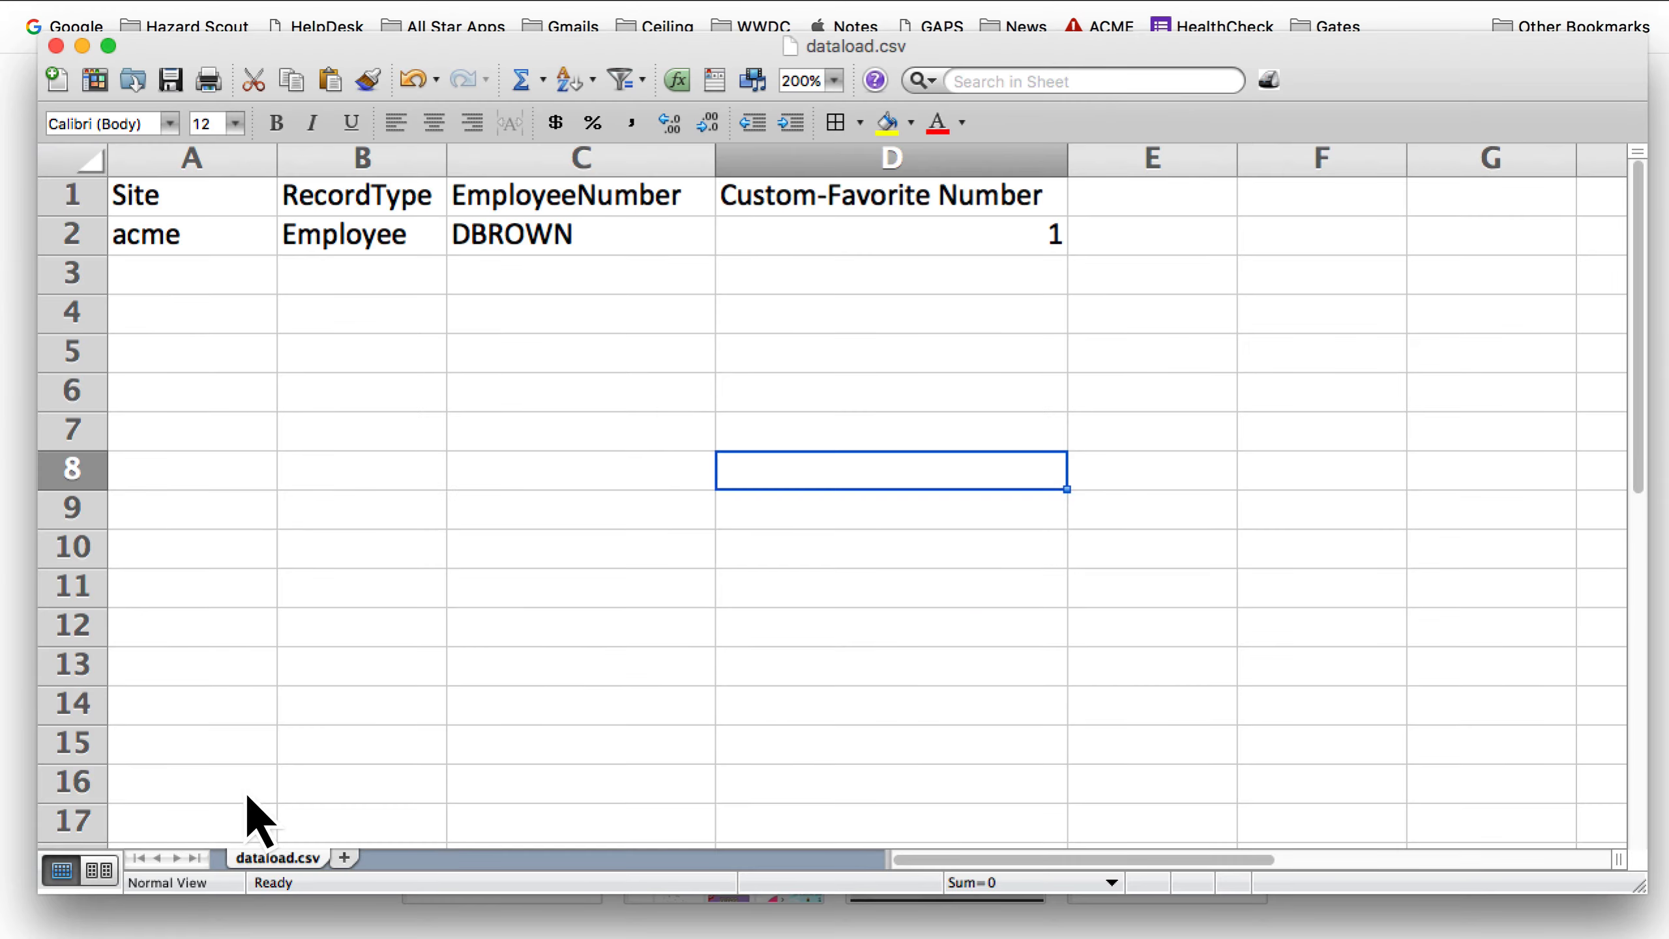
pyautogui.click(499, 579)
pyautogui.click(789, 436)
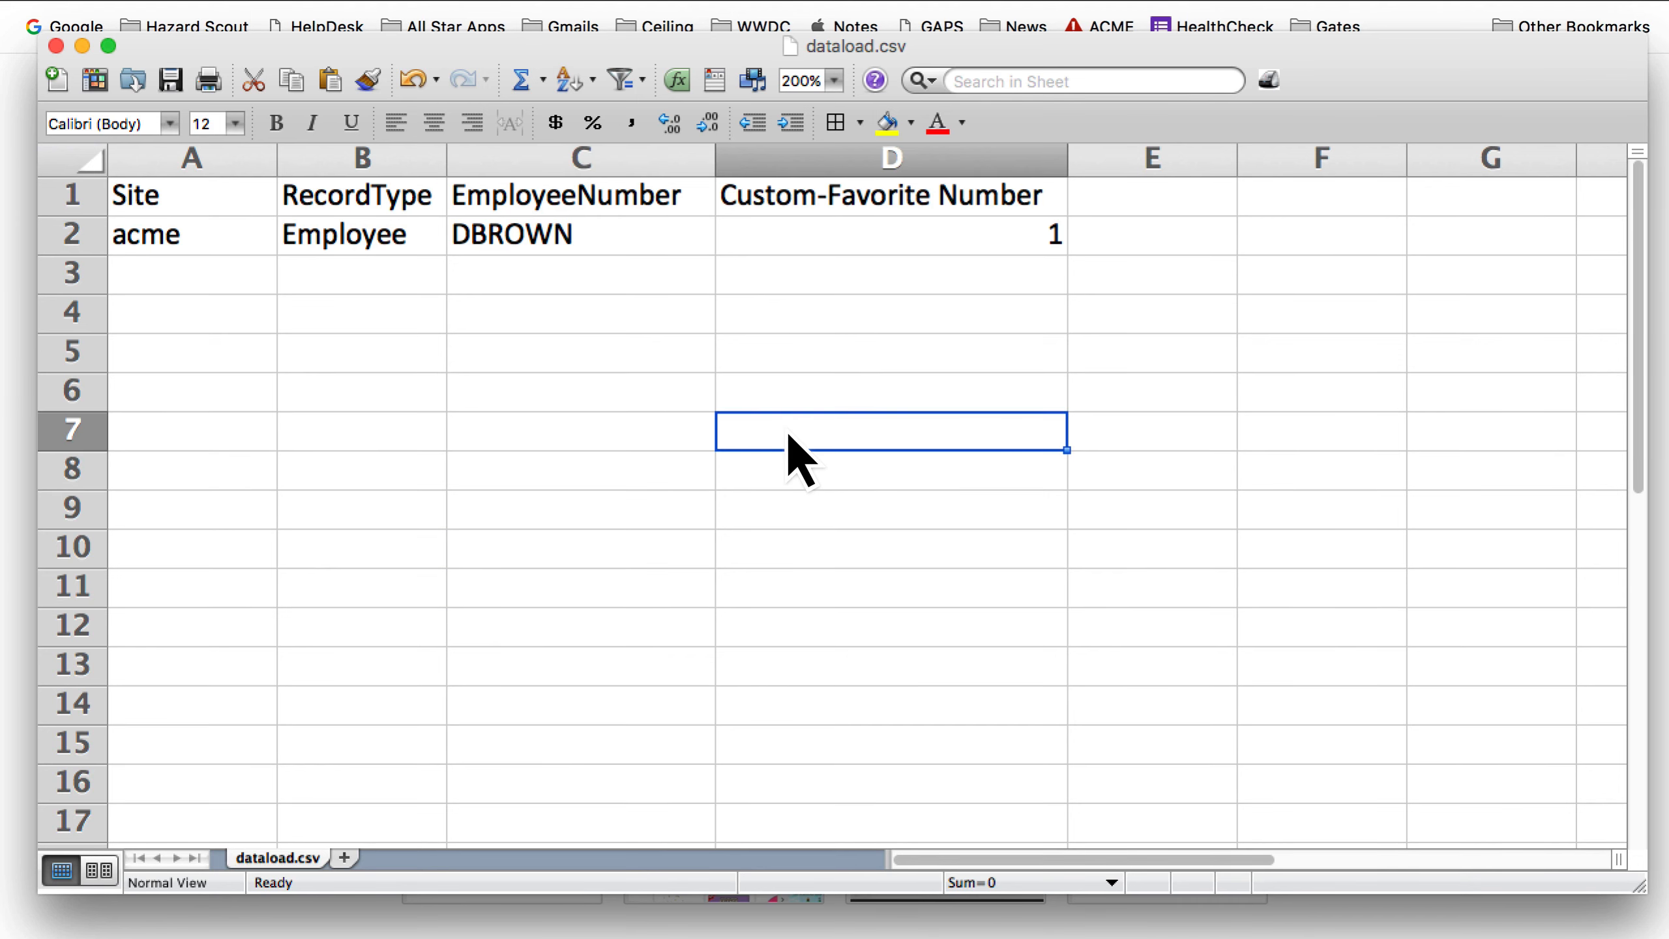
# Step: Switch to the API documentation in Chrome and examine the dataload.create arguments url, adapter, failureEmails, successEmails and name
pyautogui.press('super+Tab')
pyautogui.click(819, 414)
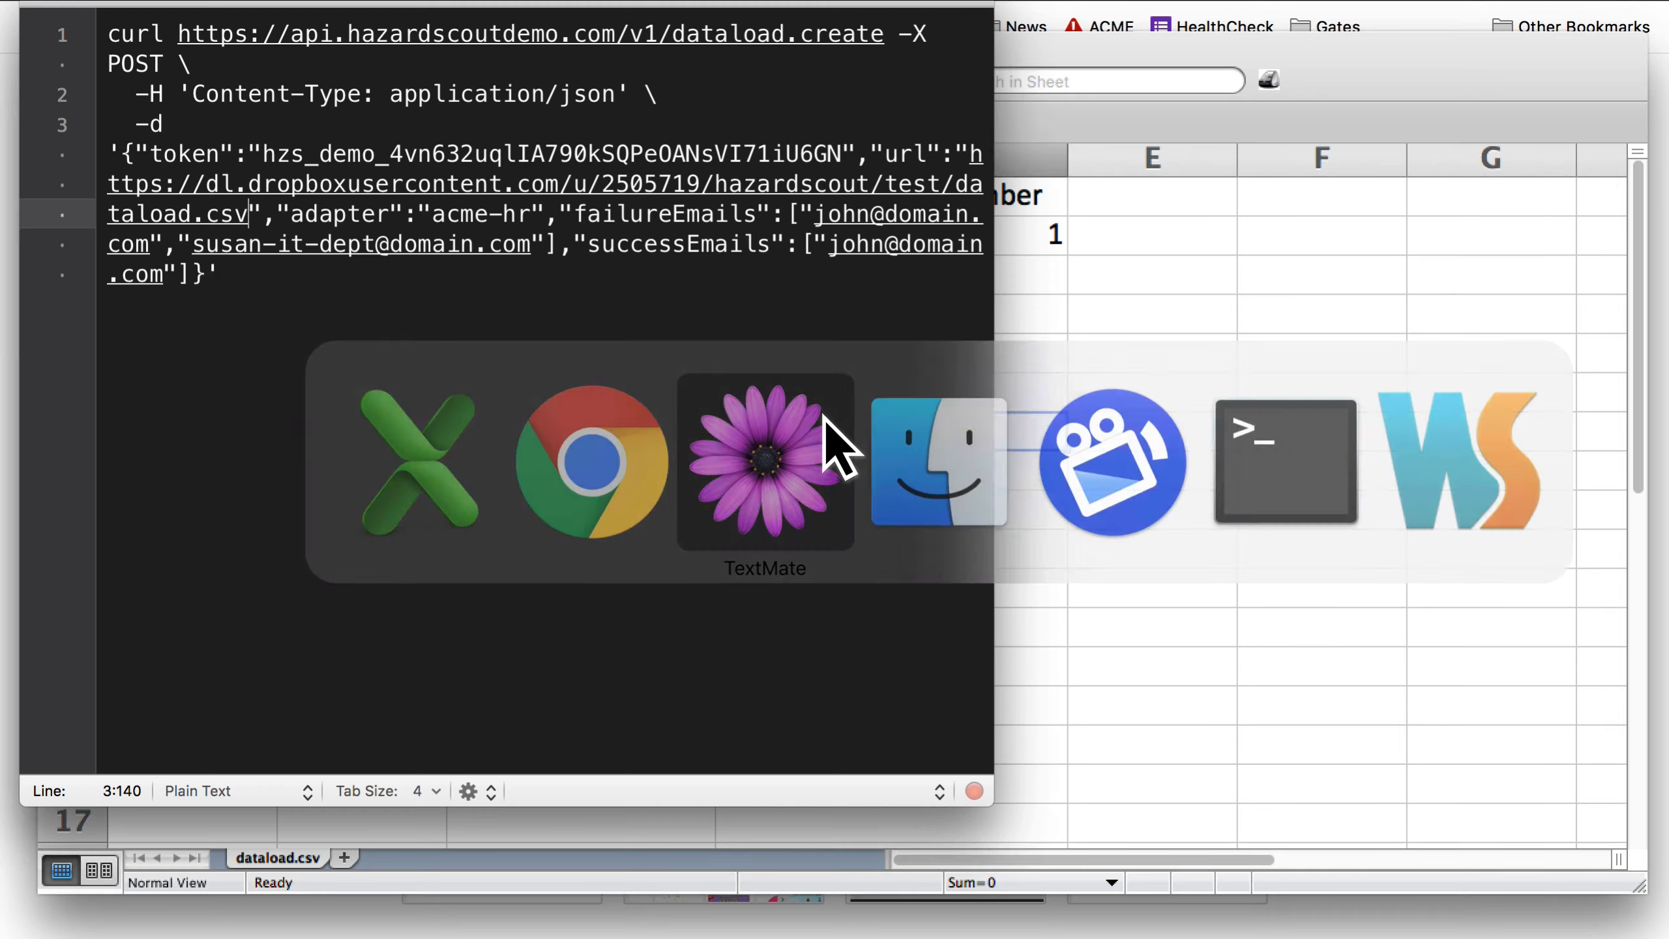
pyautogui.press('super+Tab')
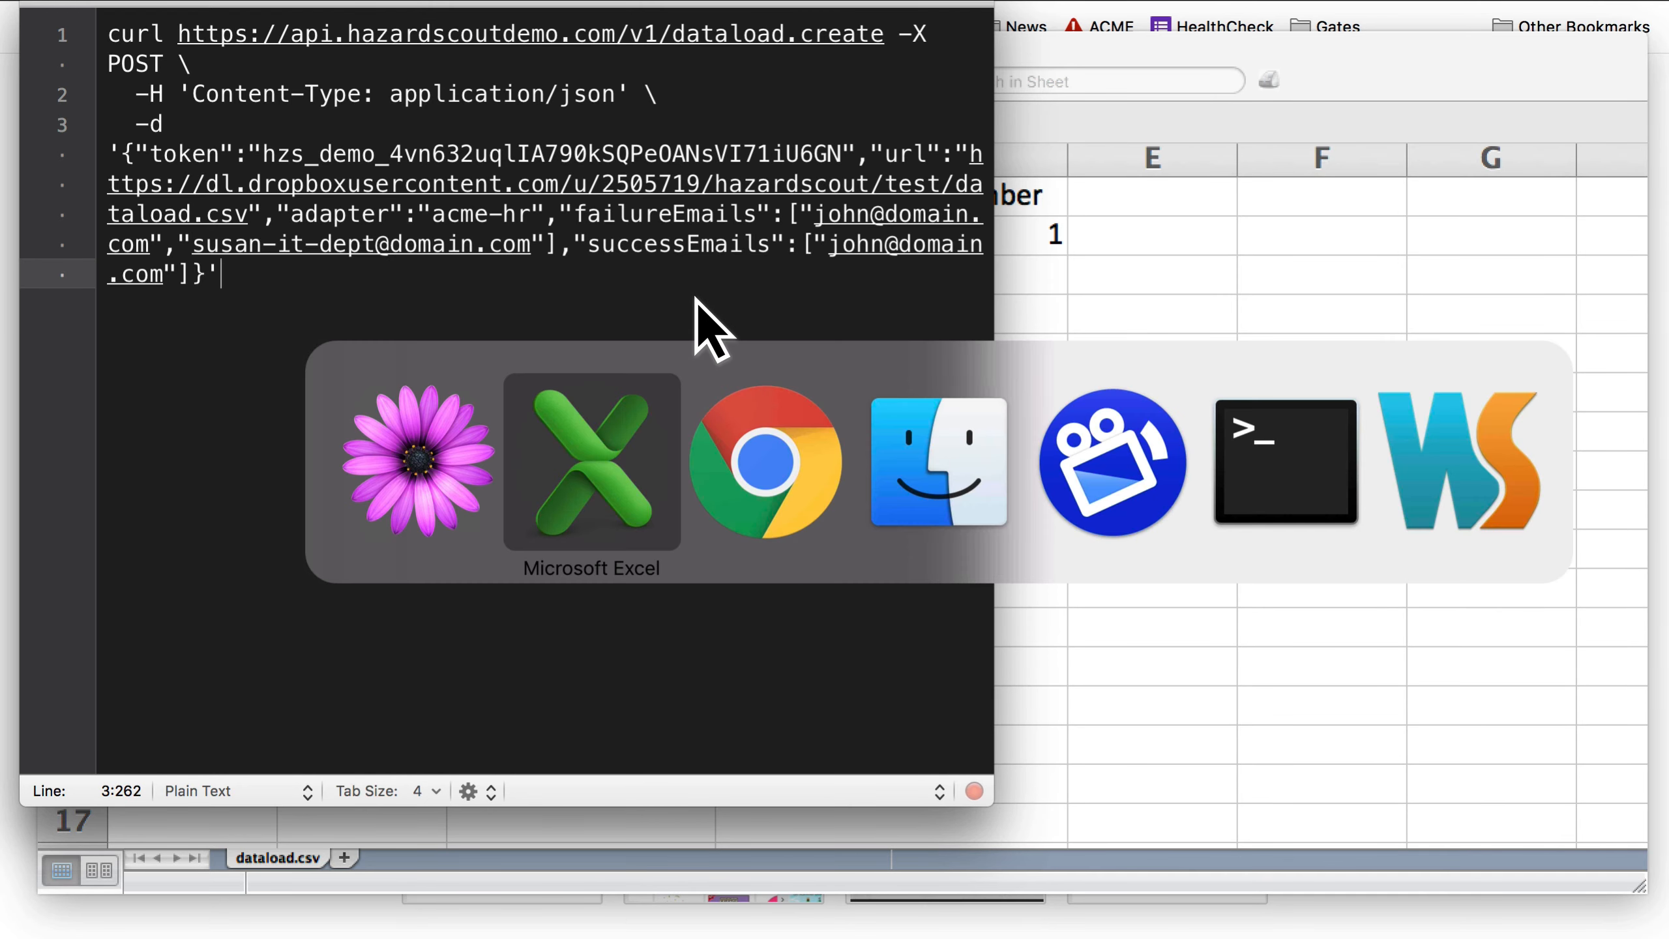
pyautogui.press('super+Tab')
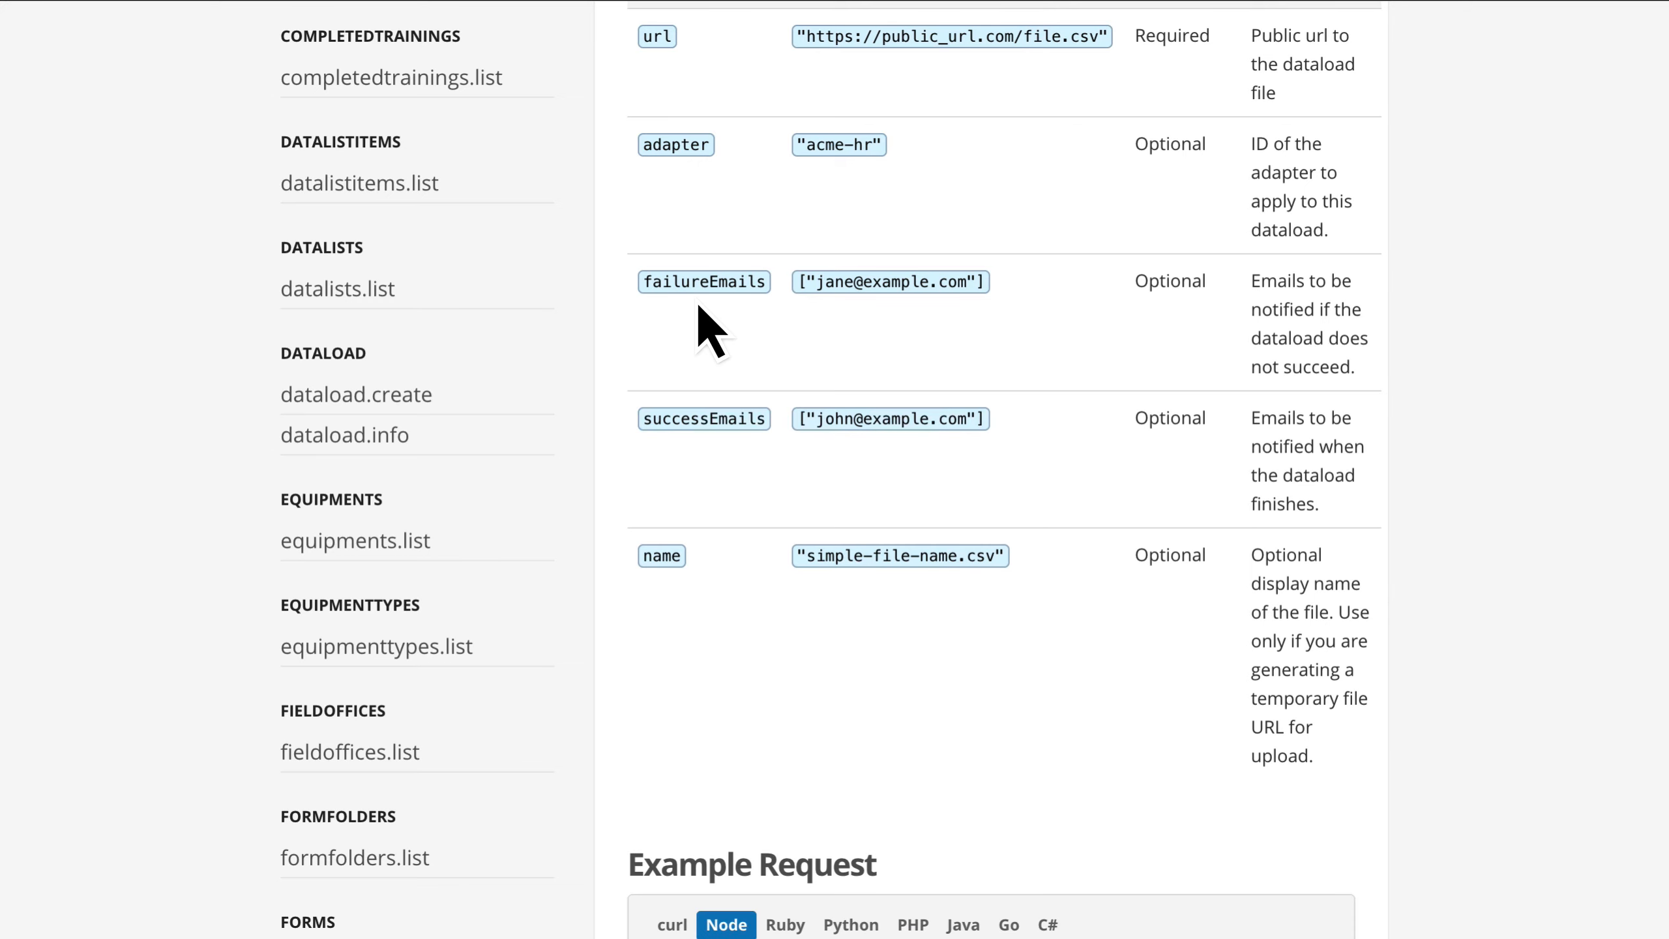
pyautogui.scroll(3, 697, 306)
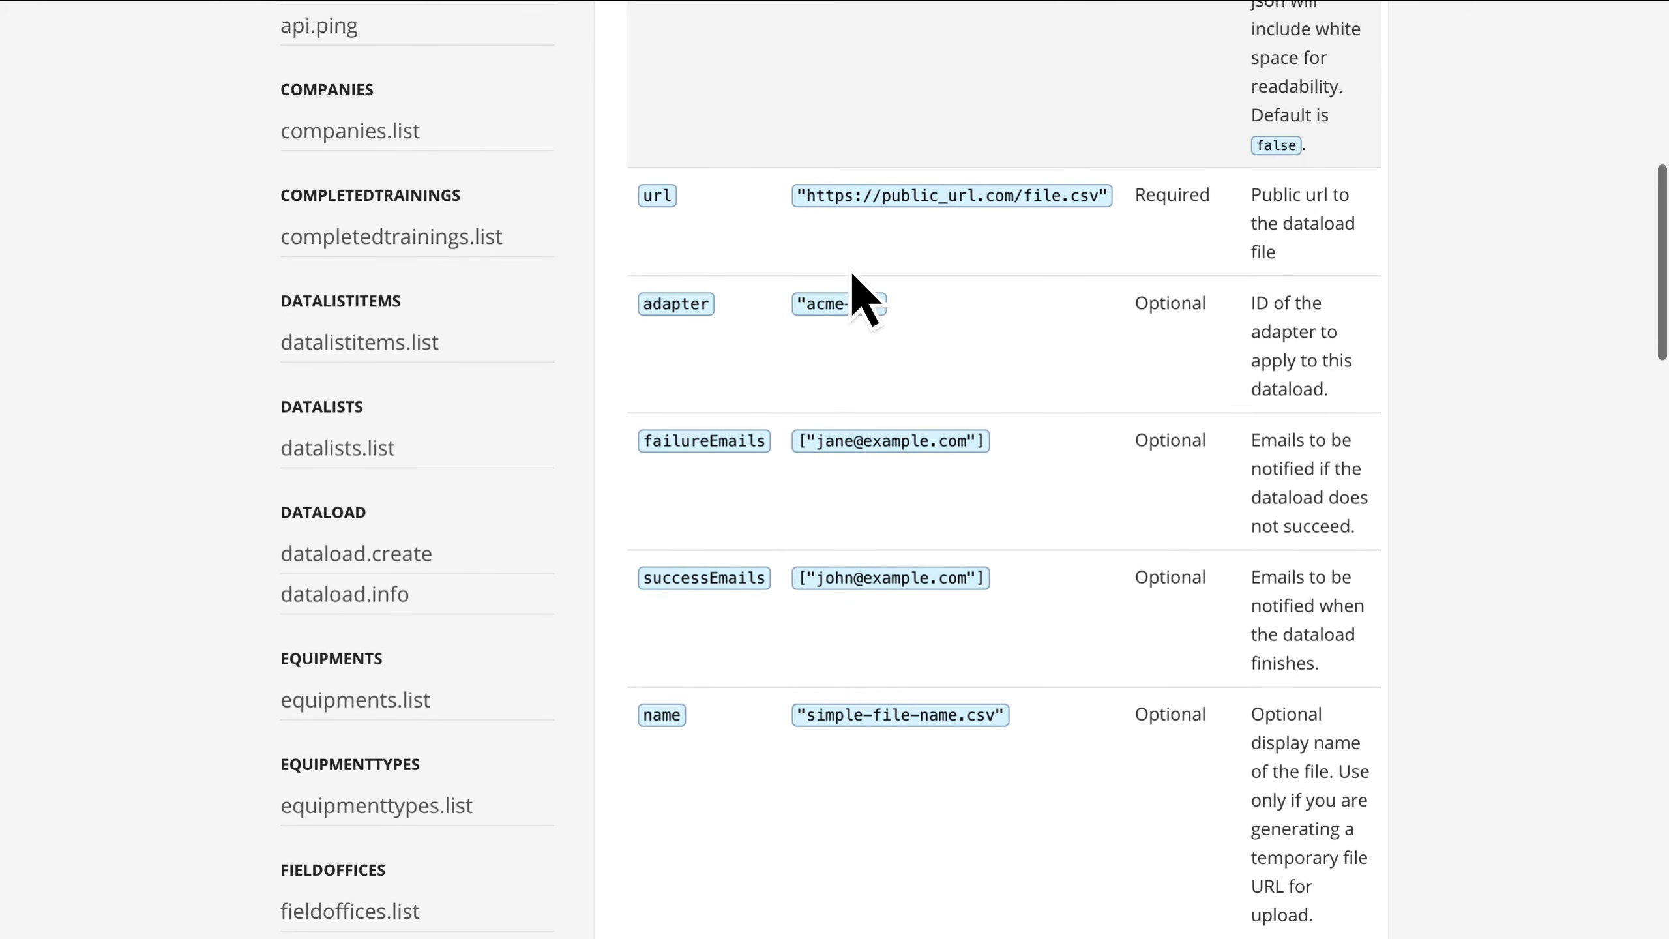
pyautogui.scroll(1, 853, 272)
pyautogui.scroll(-1, 852, 272)
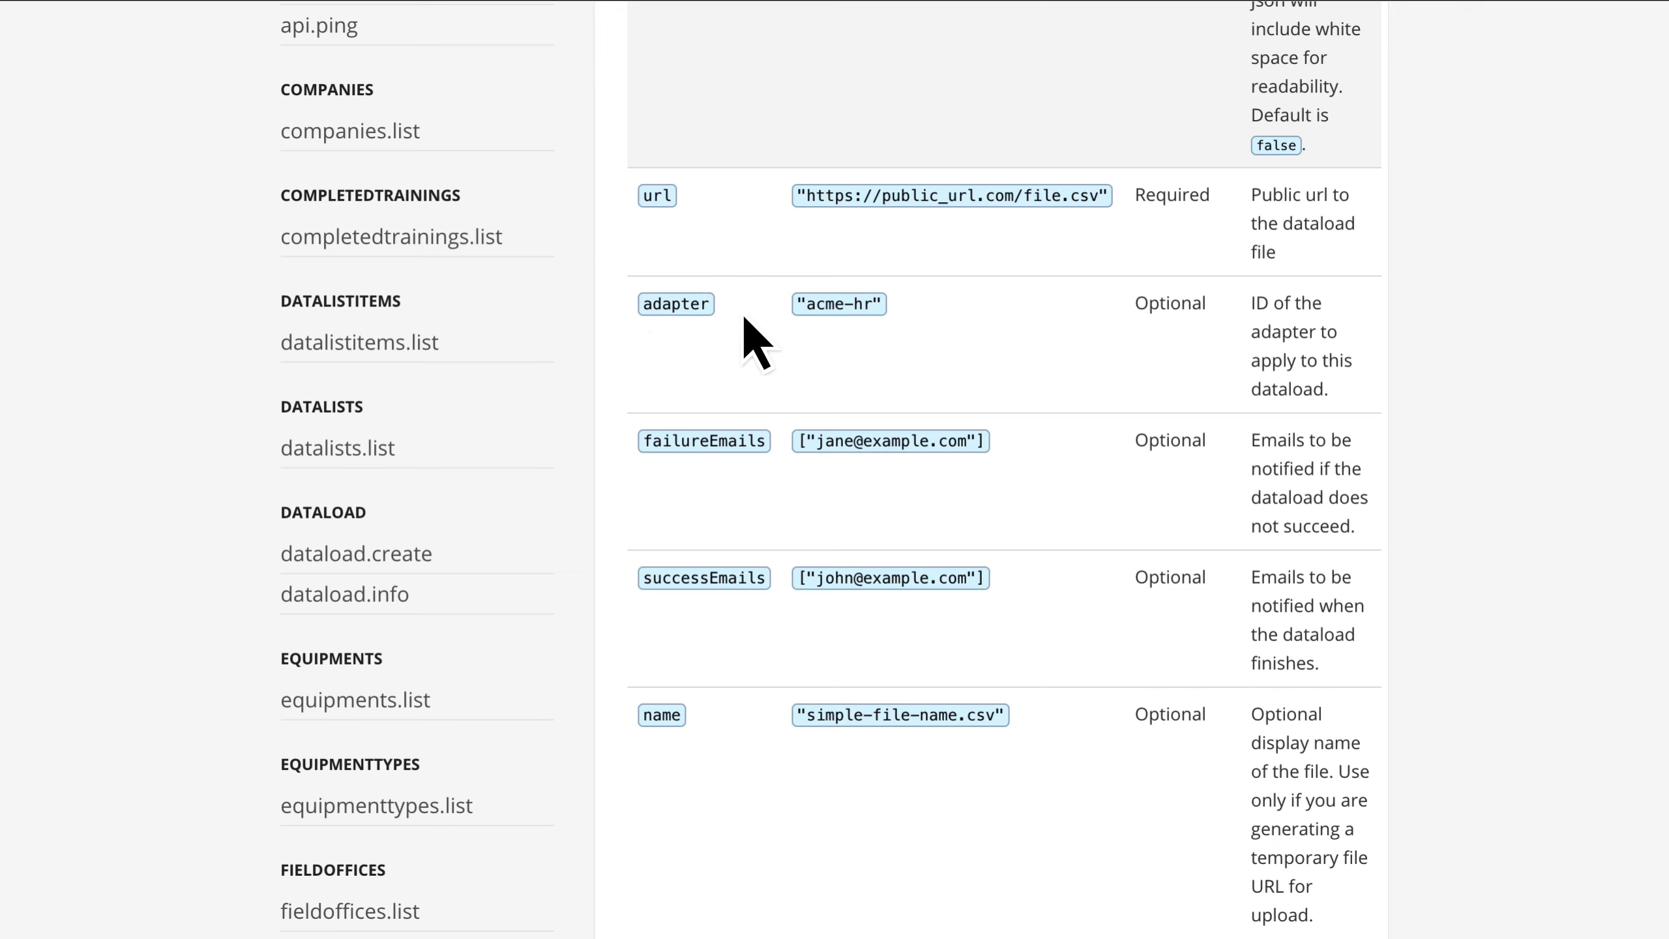
pyautogui.scroll(-3, 924, 354)
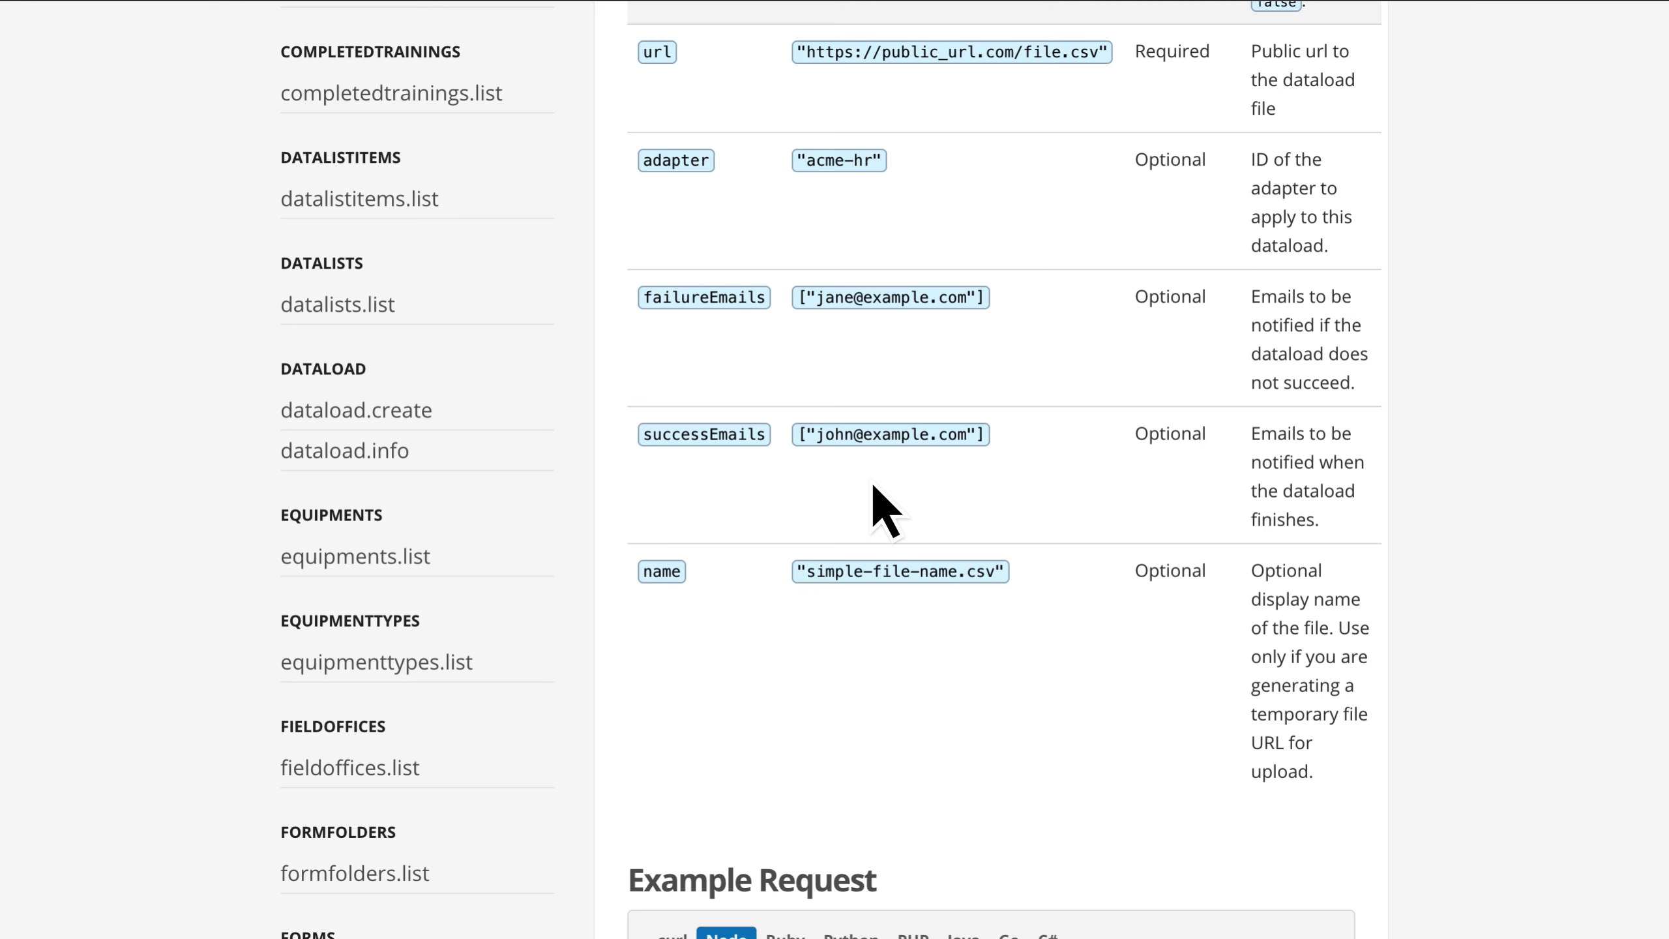
pyautogui.scroll(-1, 874, 487)
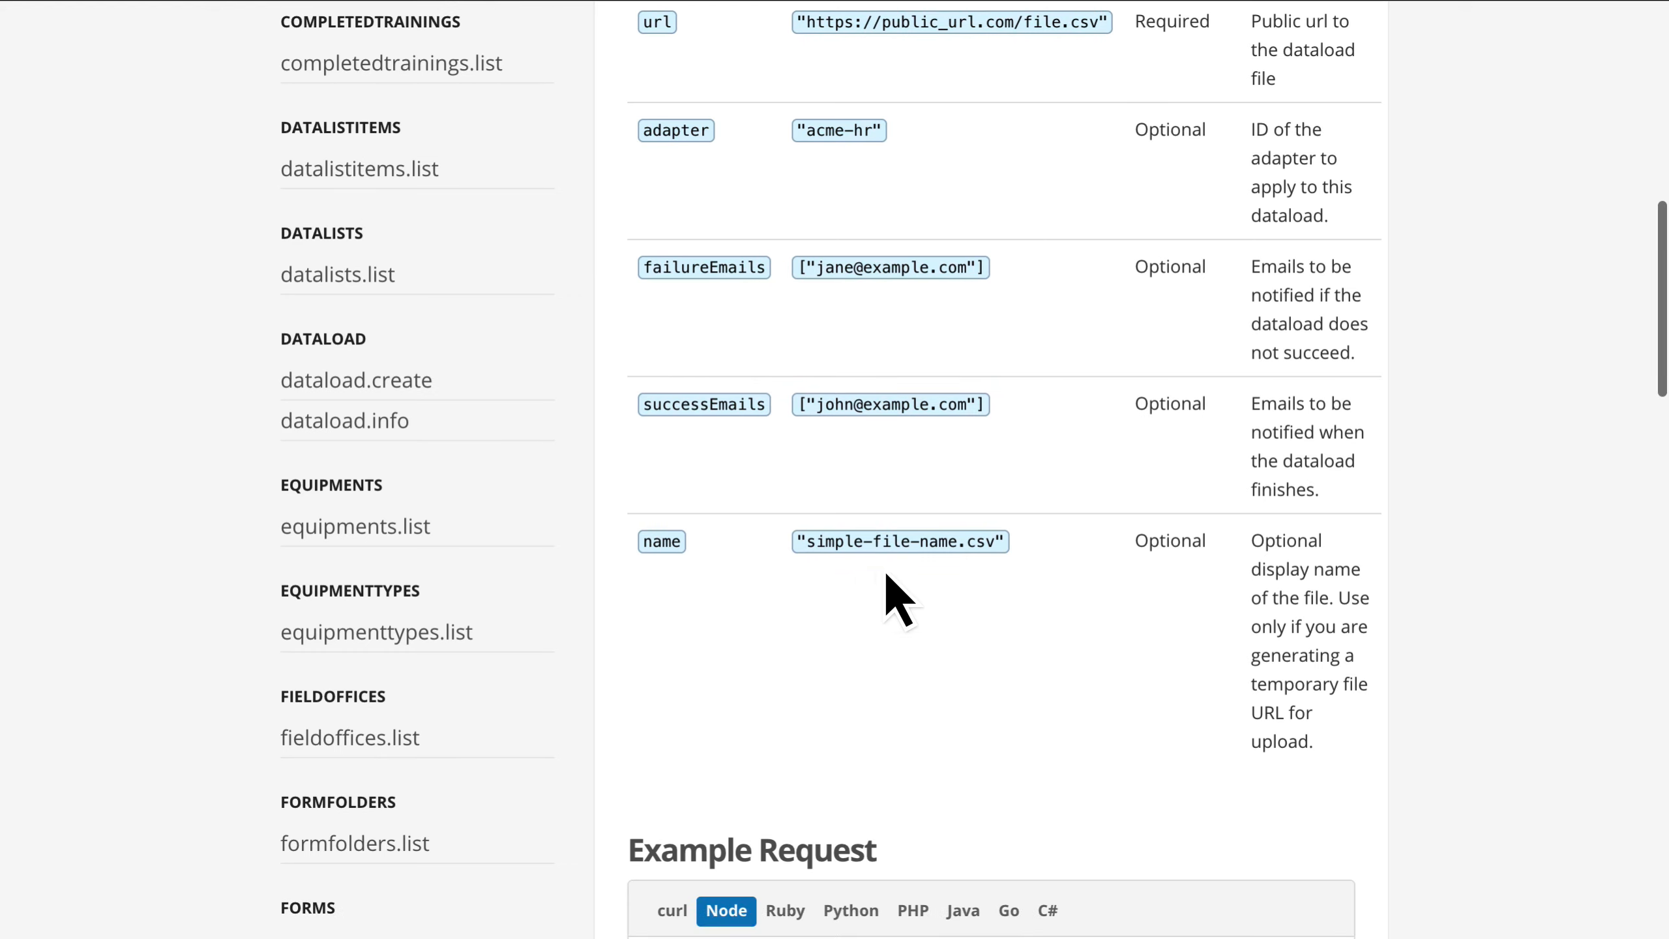
pyautogui.click(852, 573)
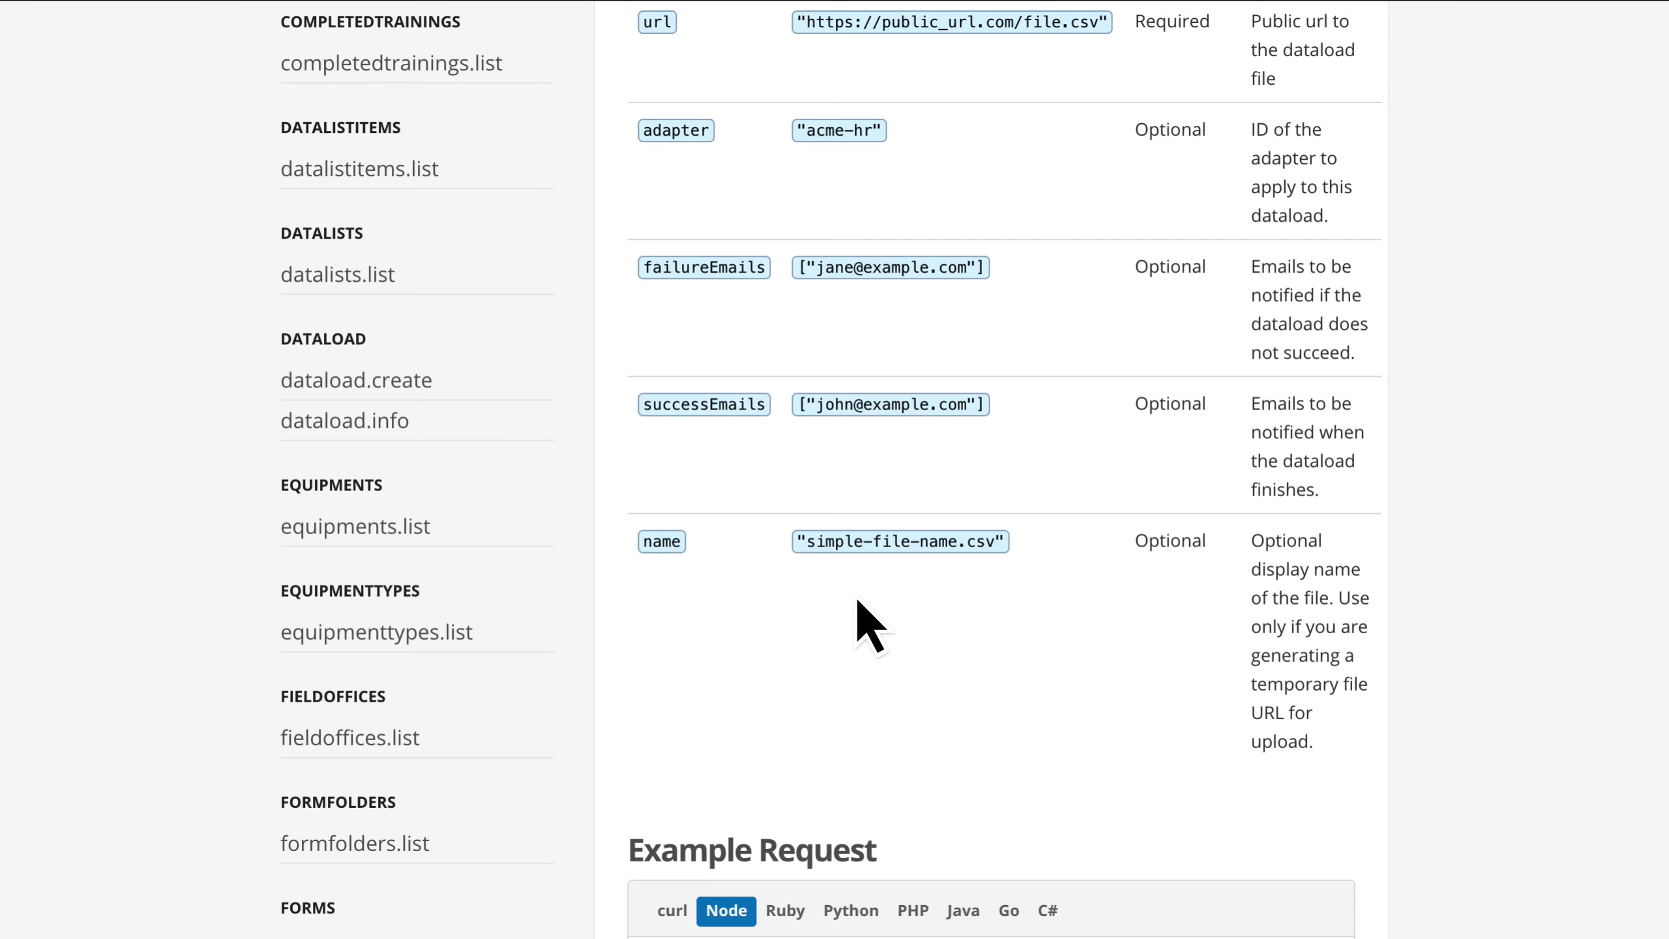
pyautogui.scroll(-1, 859, 625)
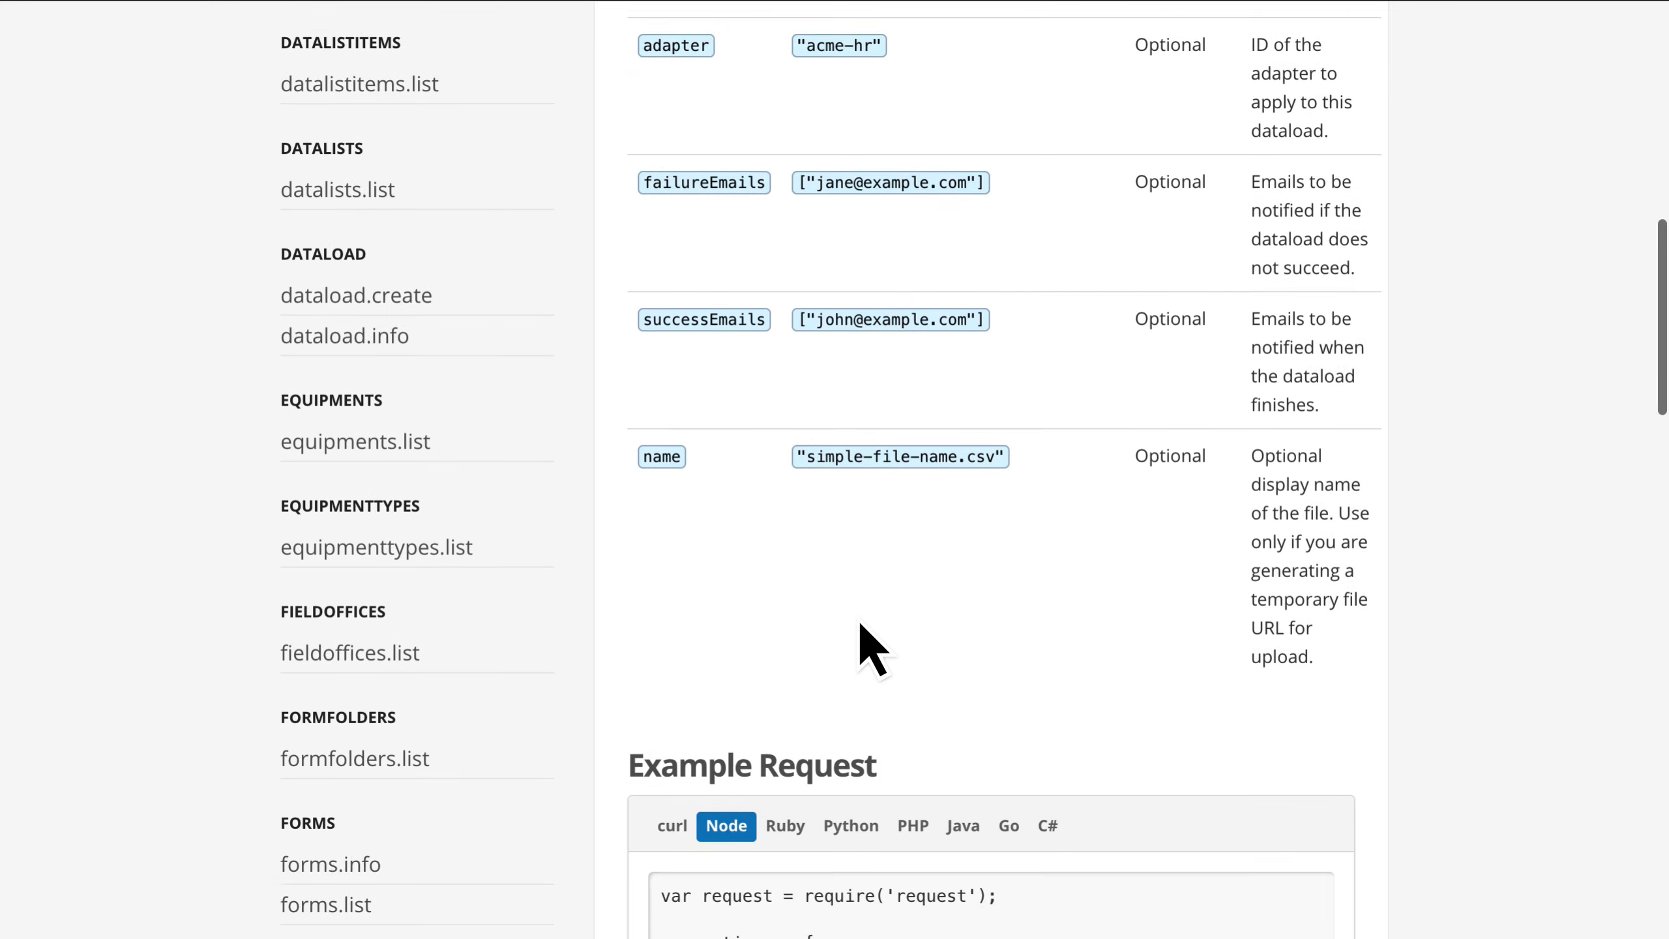
pyautogui.scroll(-3, 861, 592)
pyautogui.scroll(-1, 907, 427)
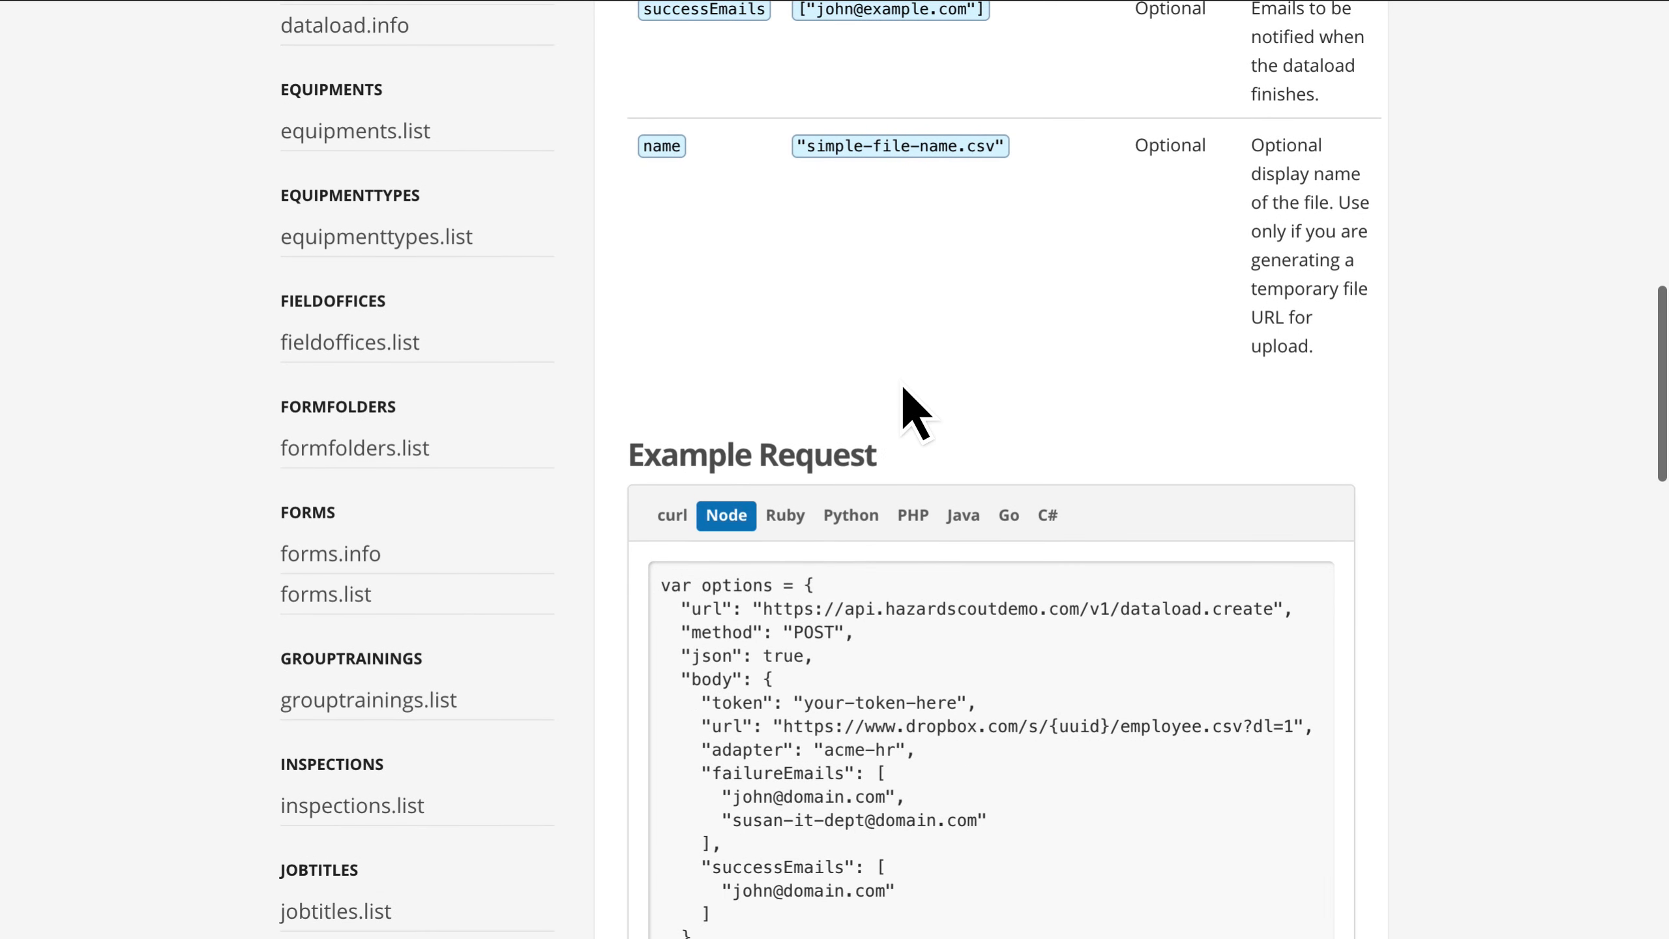
# Step: Switch to TextMate, remove the adapter, failureEmails and successEmails arguments from the curl command, and select the whole command
pyautogui.press('super+Tab')
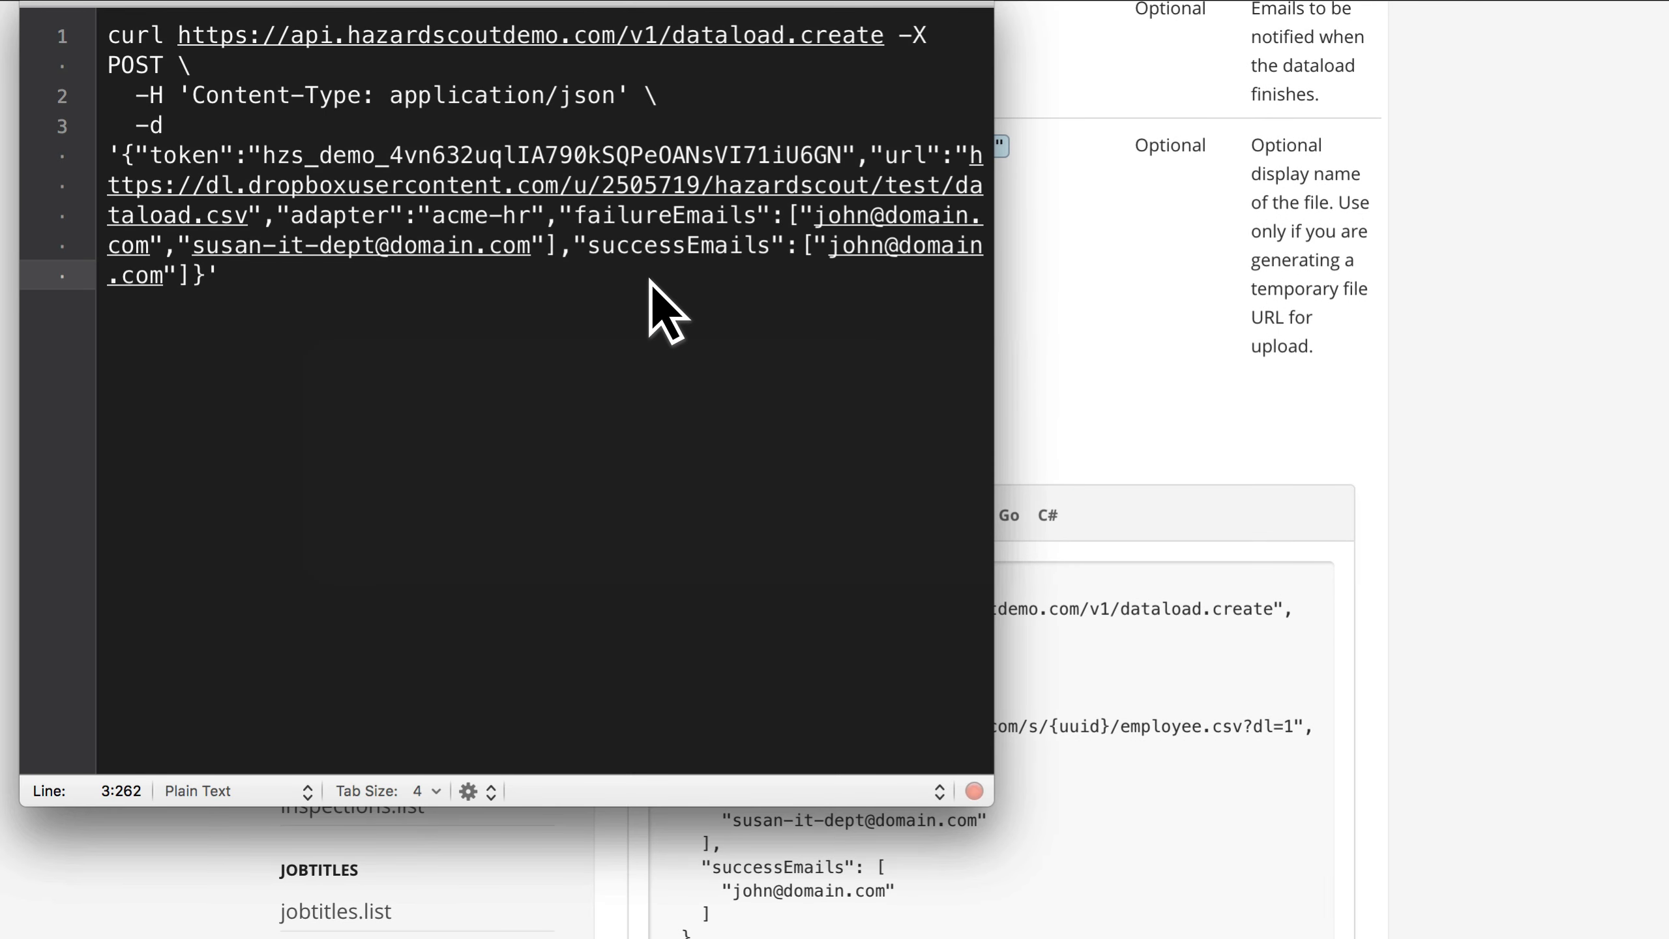
pyautogui.click(260, 219)
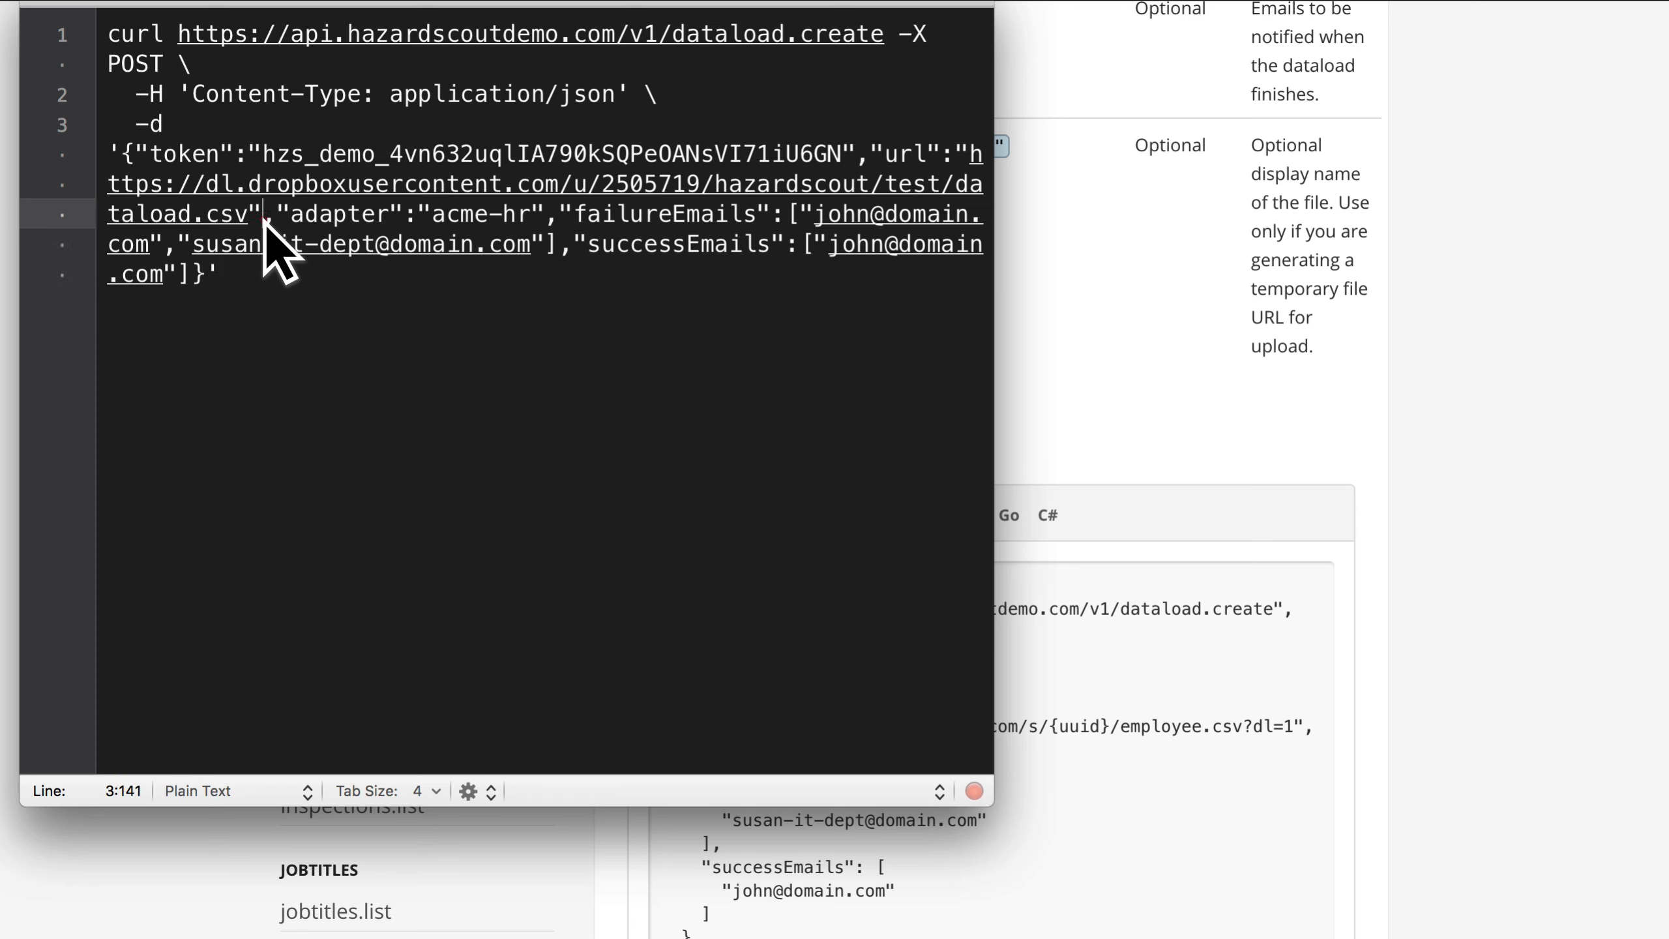
pyautogui.keyDown('shift'); pyautogui.click(190, 276); pyautogui.keyUp('shift')
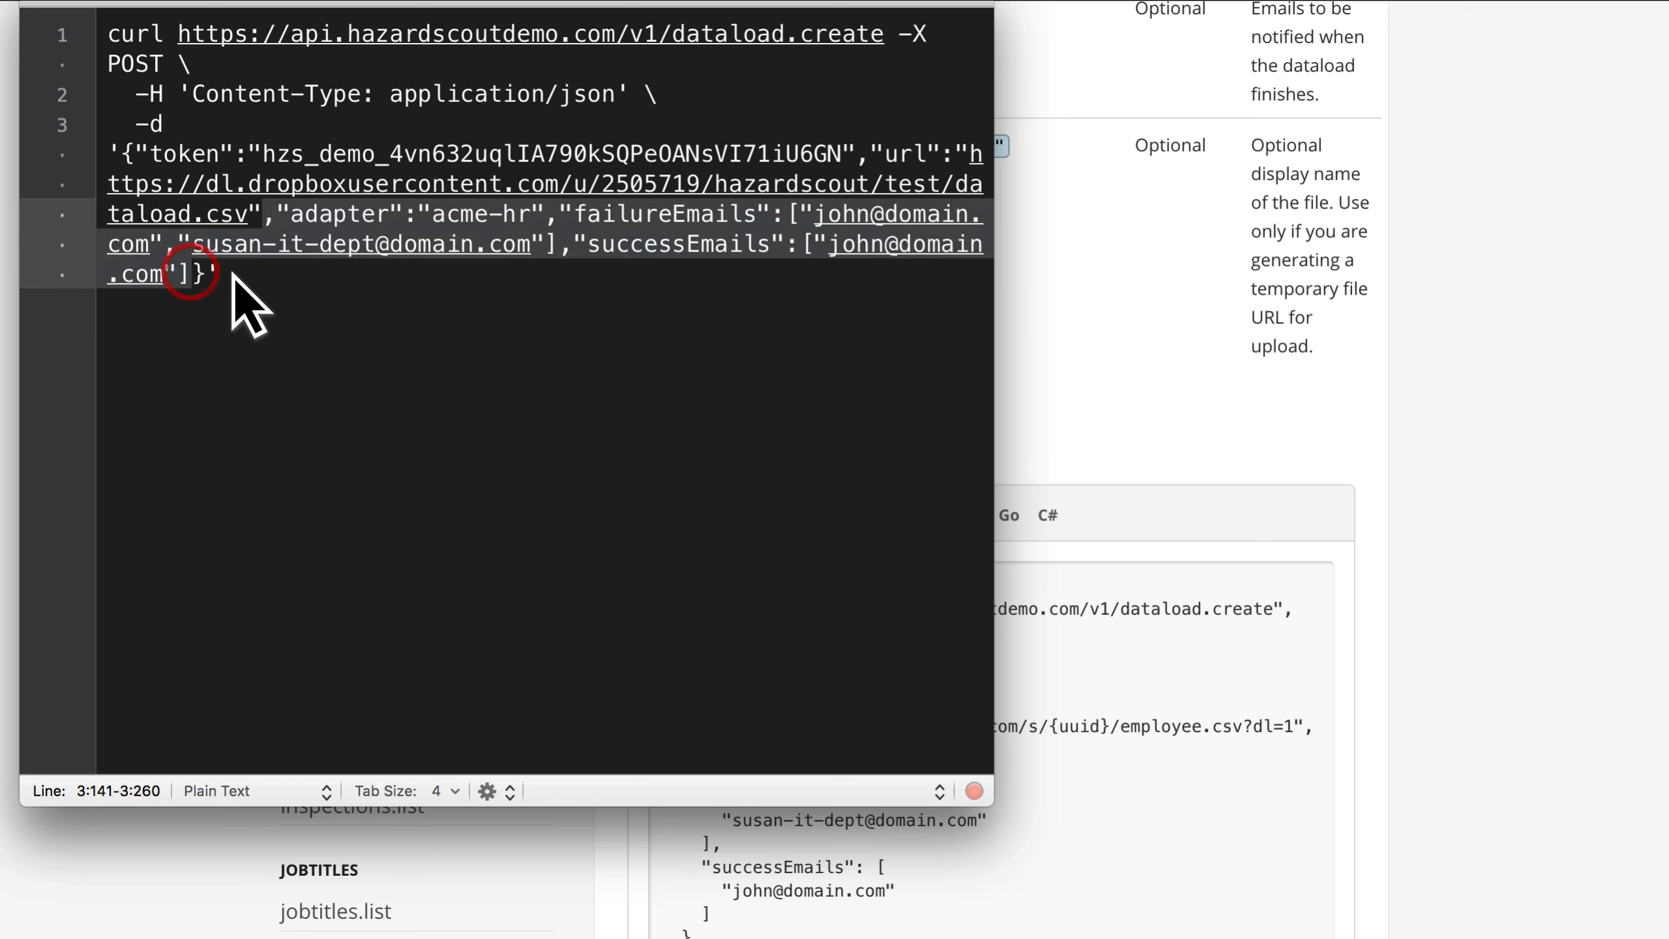
pyautogui.press('BackSpace')
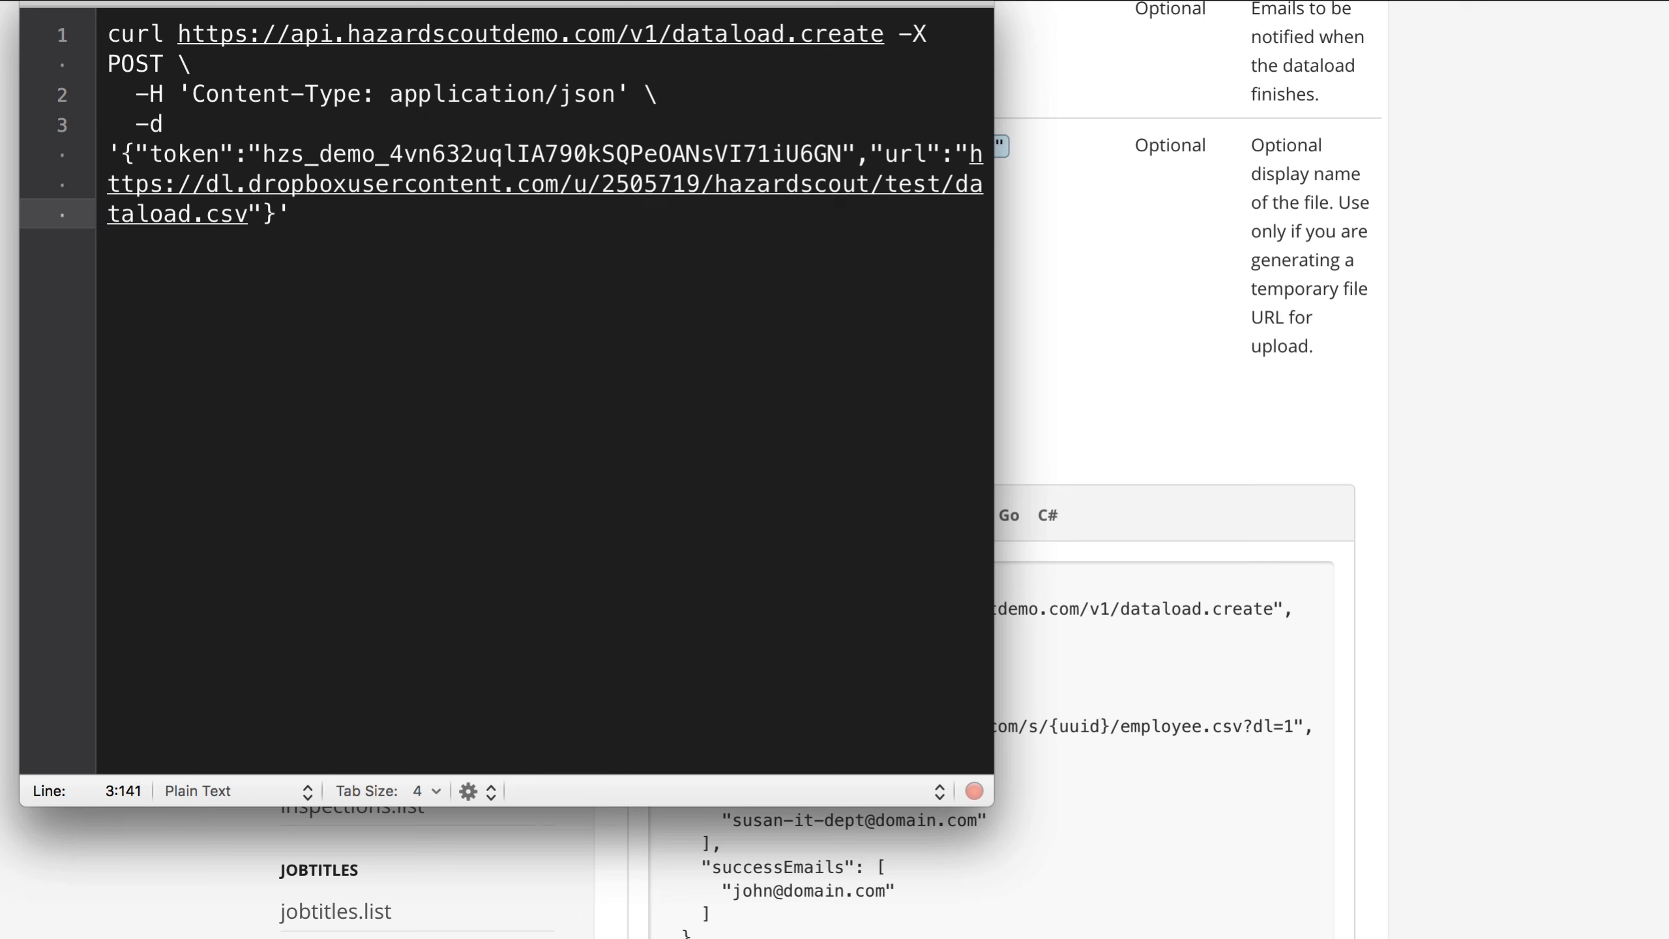
pyautogui.press('super+a')
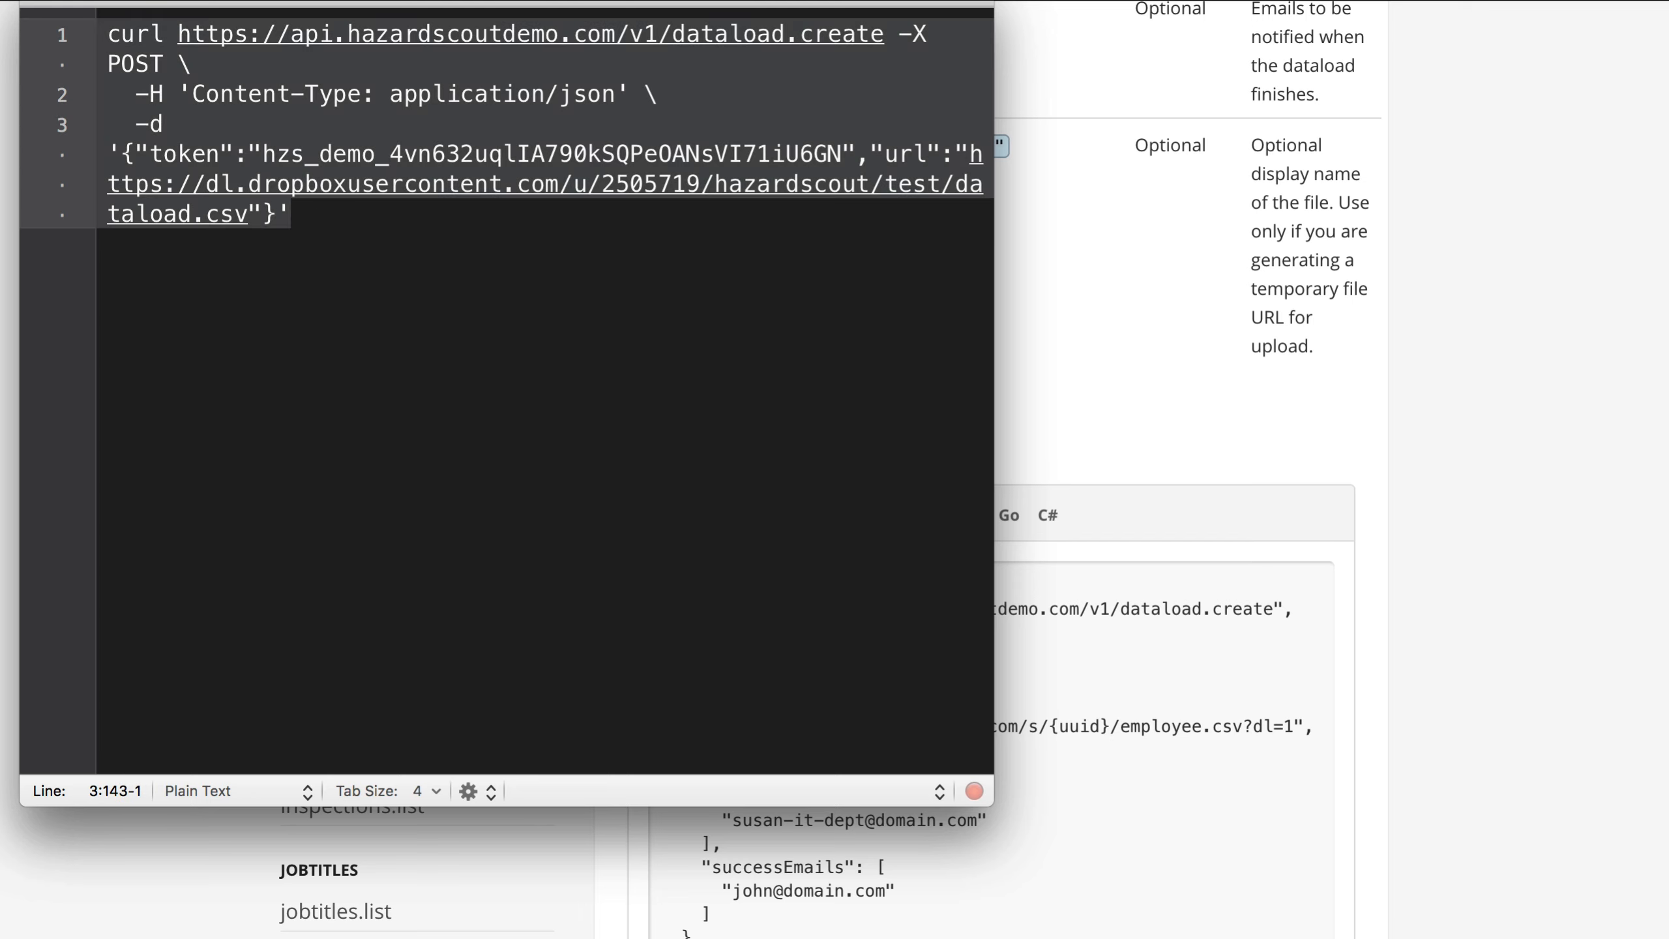
# Step: Switch to Hazard Scout in Chrome and open the signed-in employee's profile to check the Favorite Number field
pyautogui.press('super+Tab')
pyautogui.hotkey('ctrl', 'shift', 'Tab')
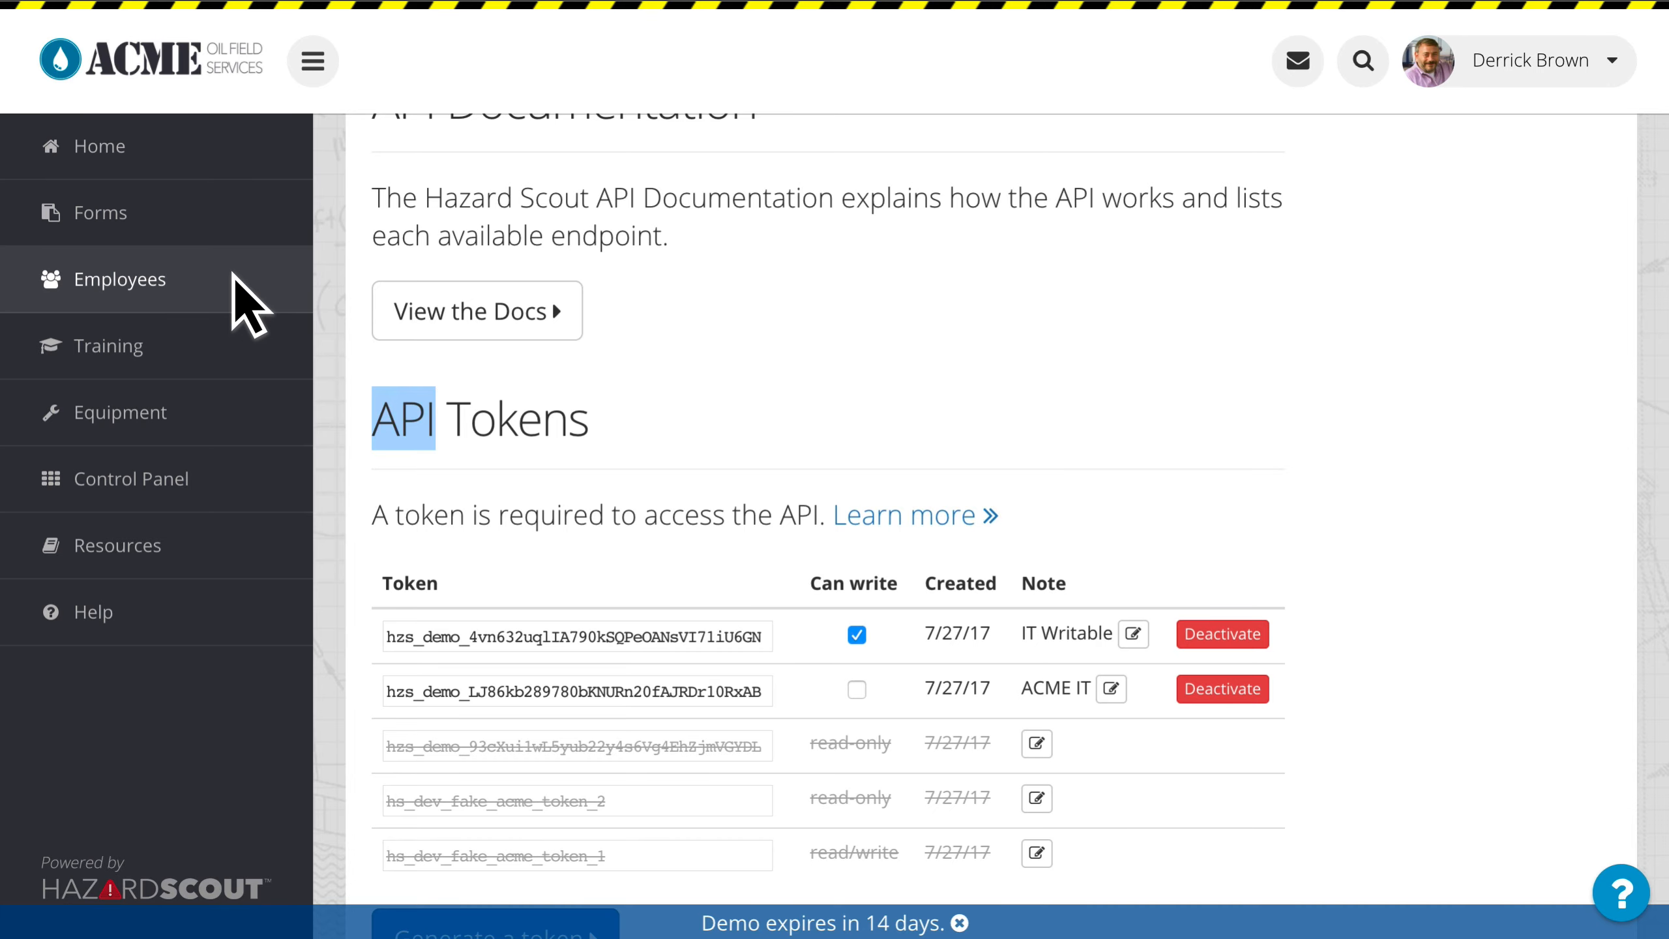
pyautogui.hotkey('ctrl', 'Tab')
pyautogui.hotkey('ctrl', 'shift', 'Tab')
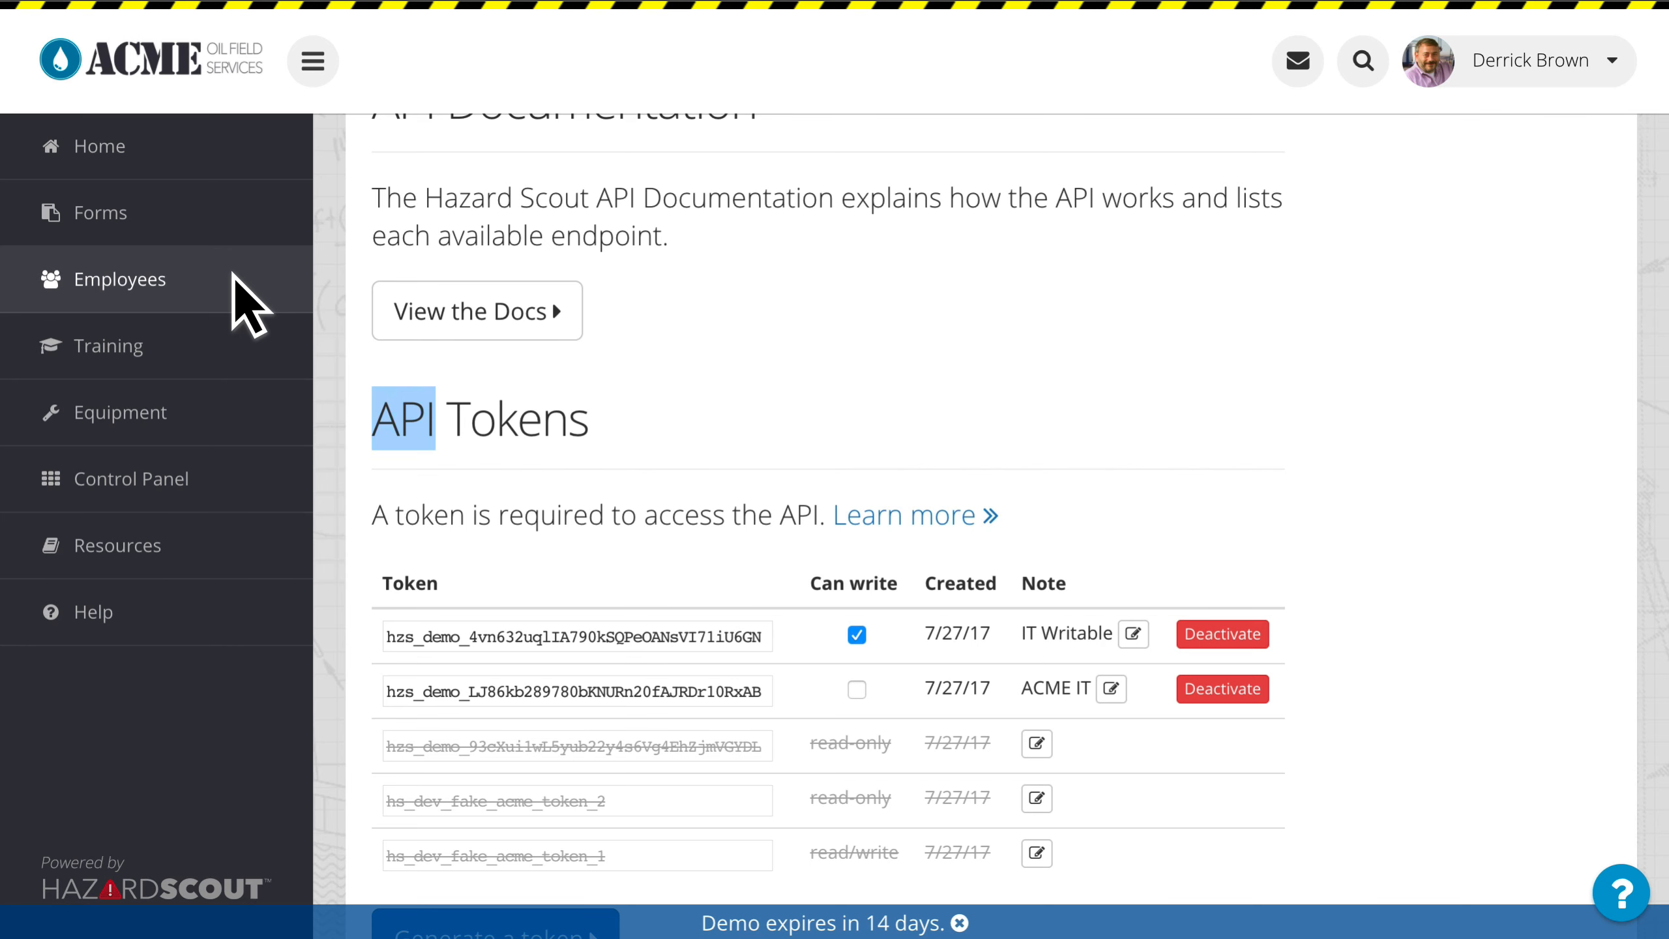
pyautogui.click(1511, 62)
pyautogui.click(1515, 119)
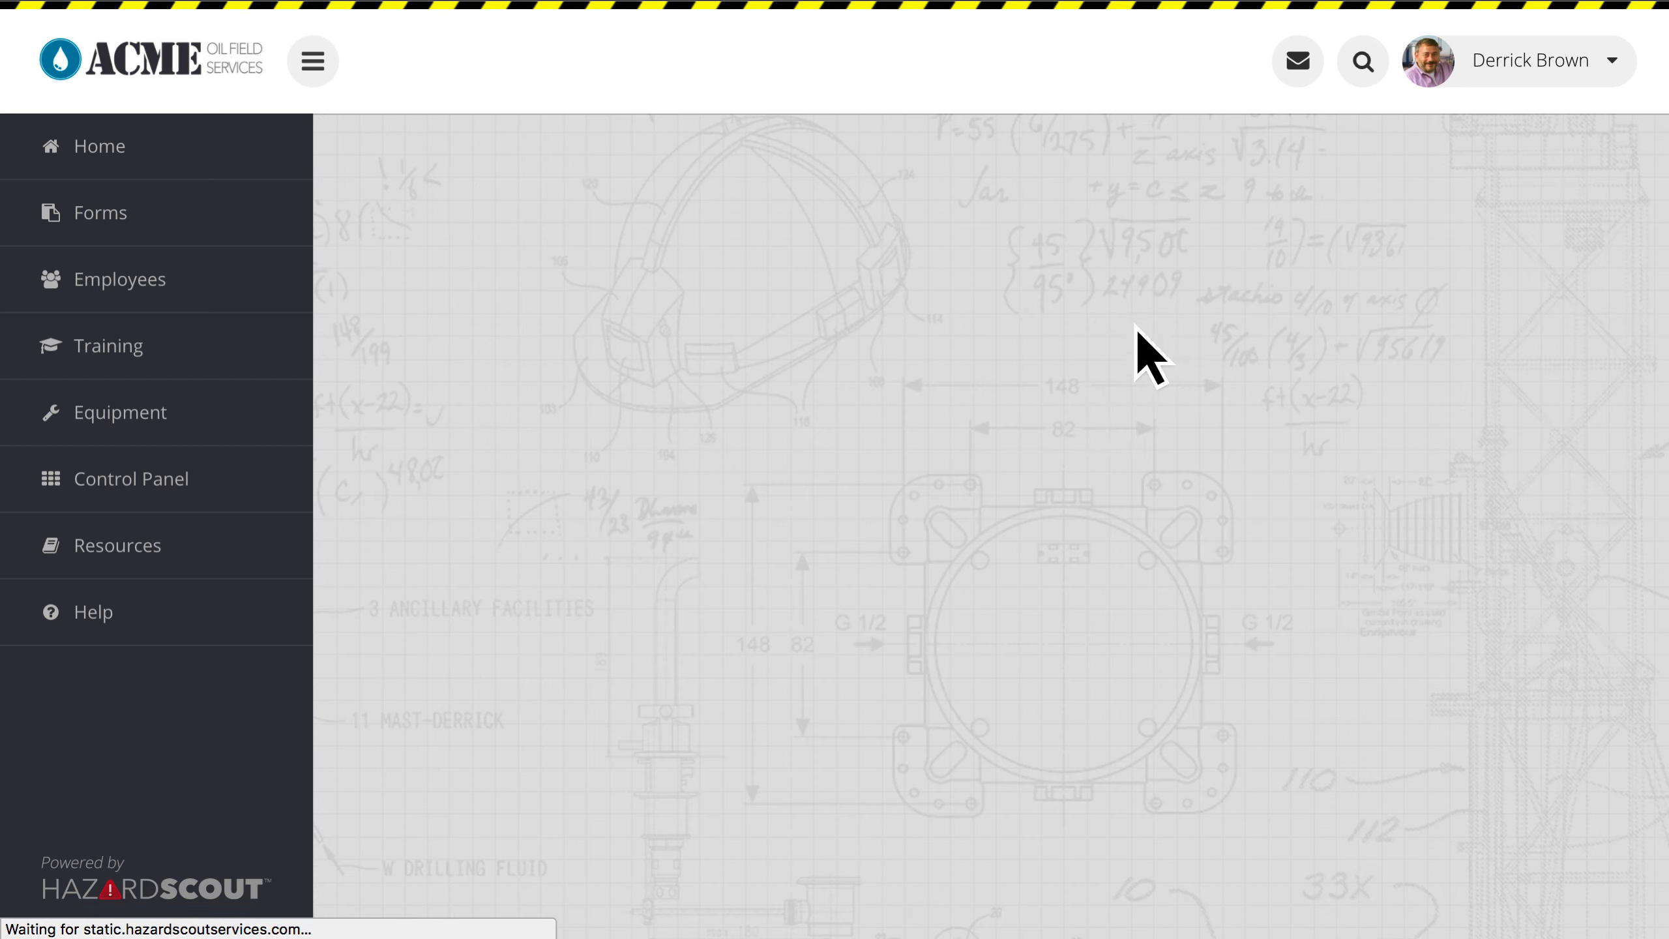
pyautogui.scroll(-8, 1177, 369)
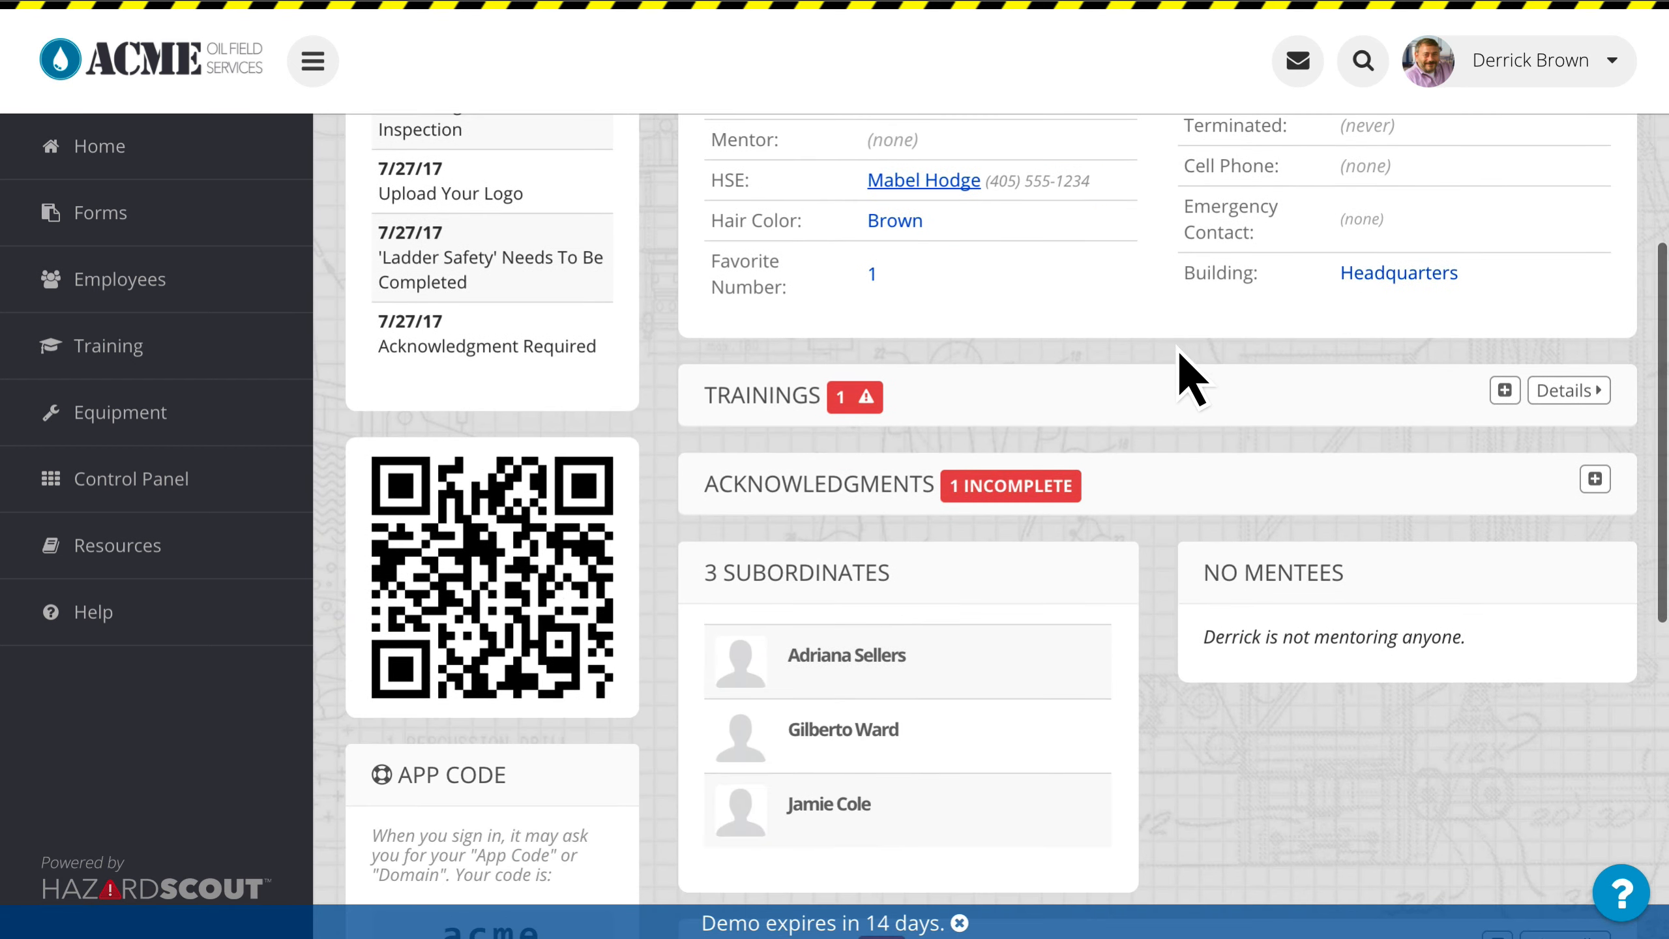
pyautogui.scroll(2, 1331, 417)
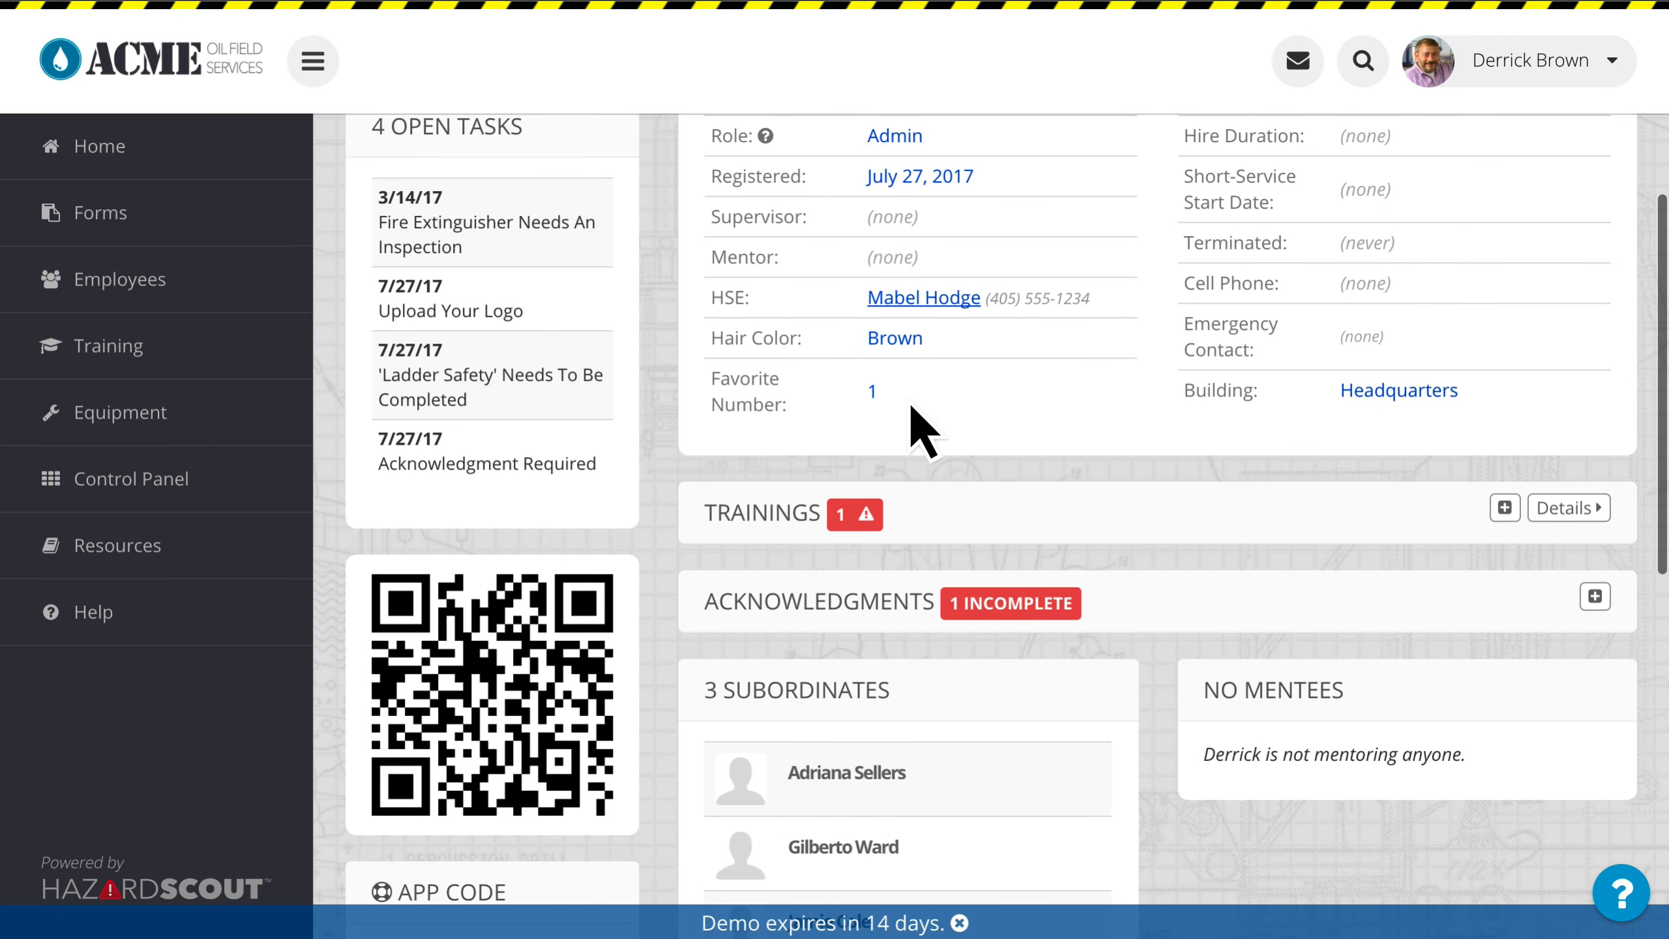
# Step: Switch to Excel, set the employee's Custom-Favorite Number to 2 in cell D2, and save dataload.csv
pyautogui.press('super+Tab')
pyautogui.press('super+Tab')
pyautogui.click(954, 244)
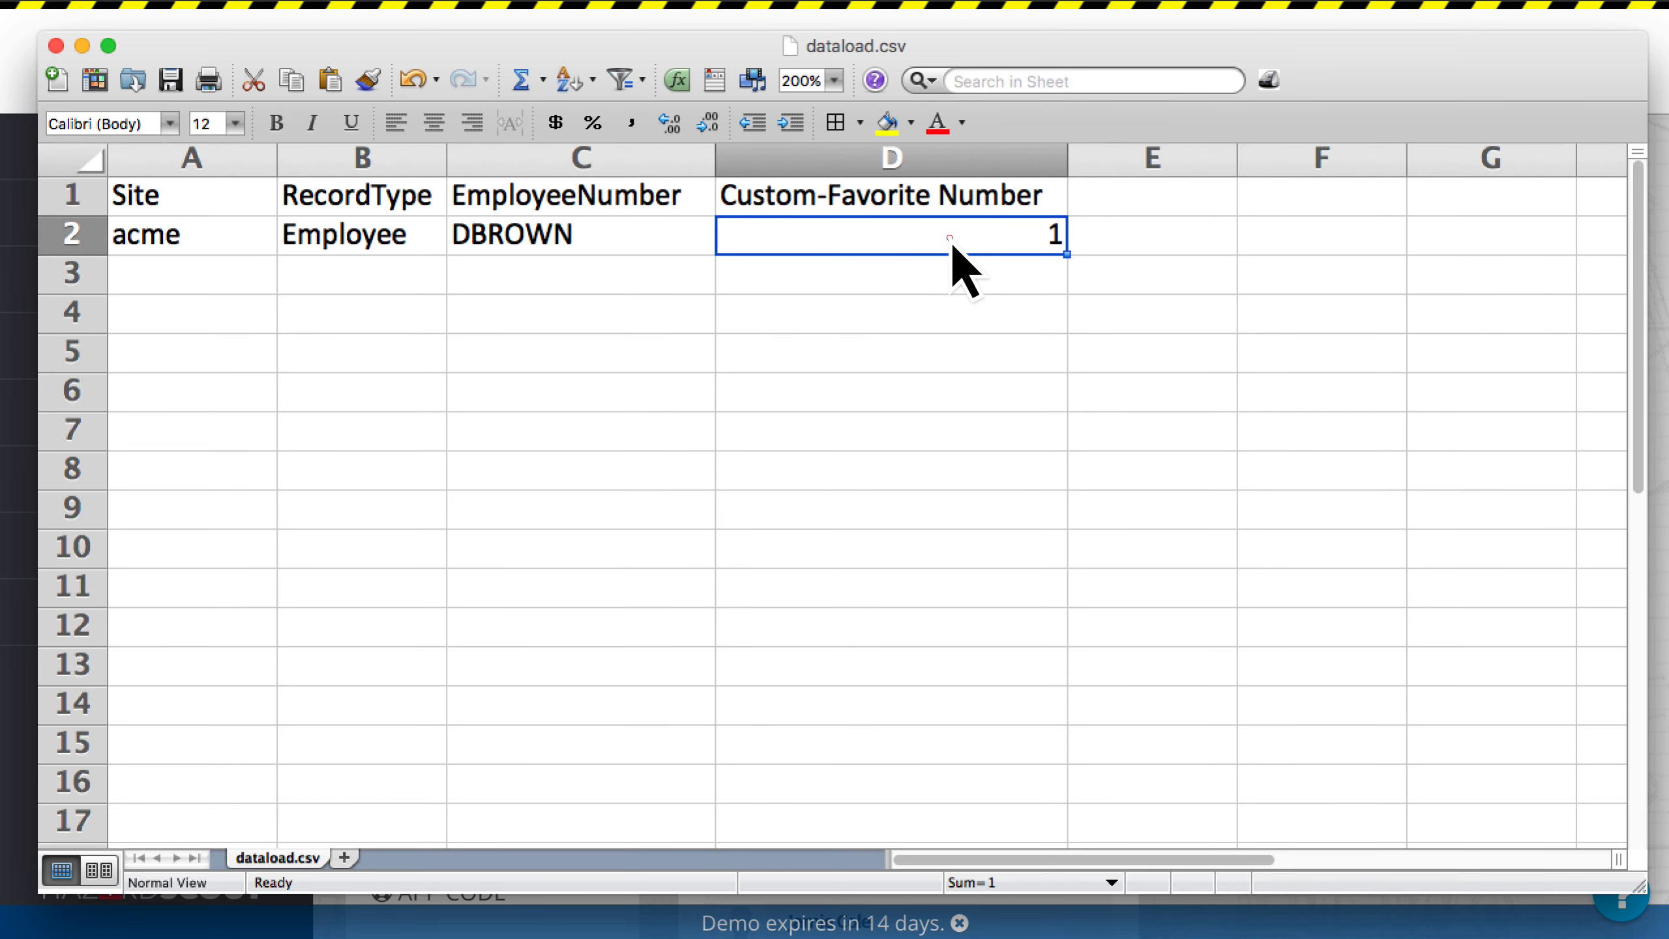
pyautogui.write('2')
pyautogui.press('Return')
pyautogui.click(953, 392)
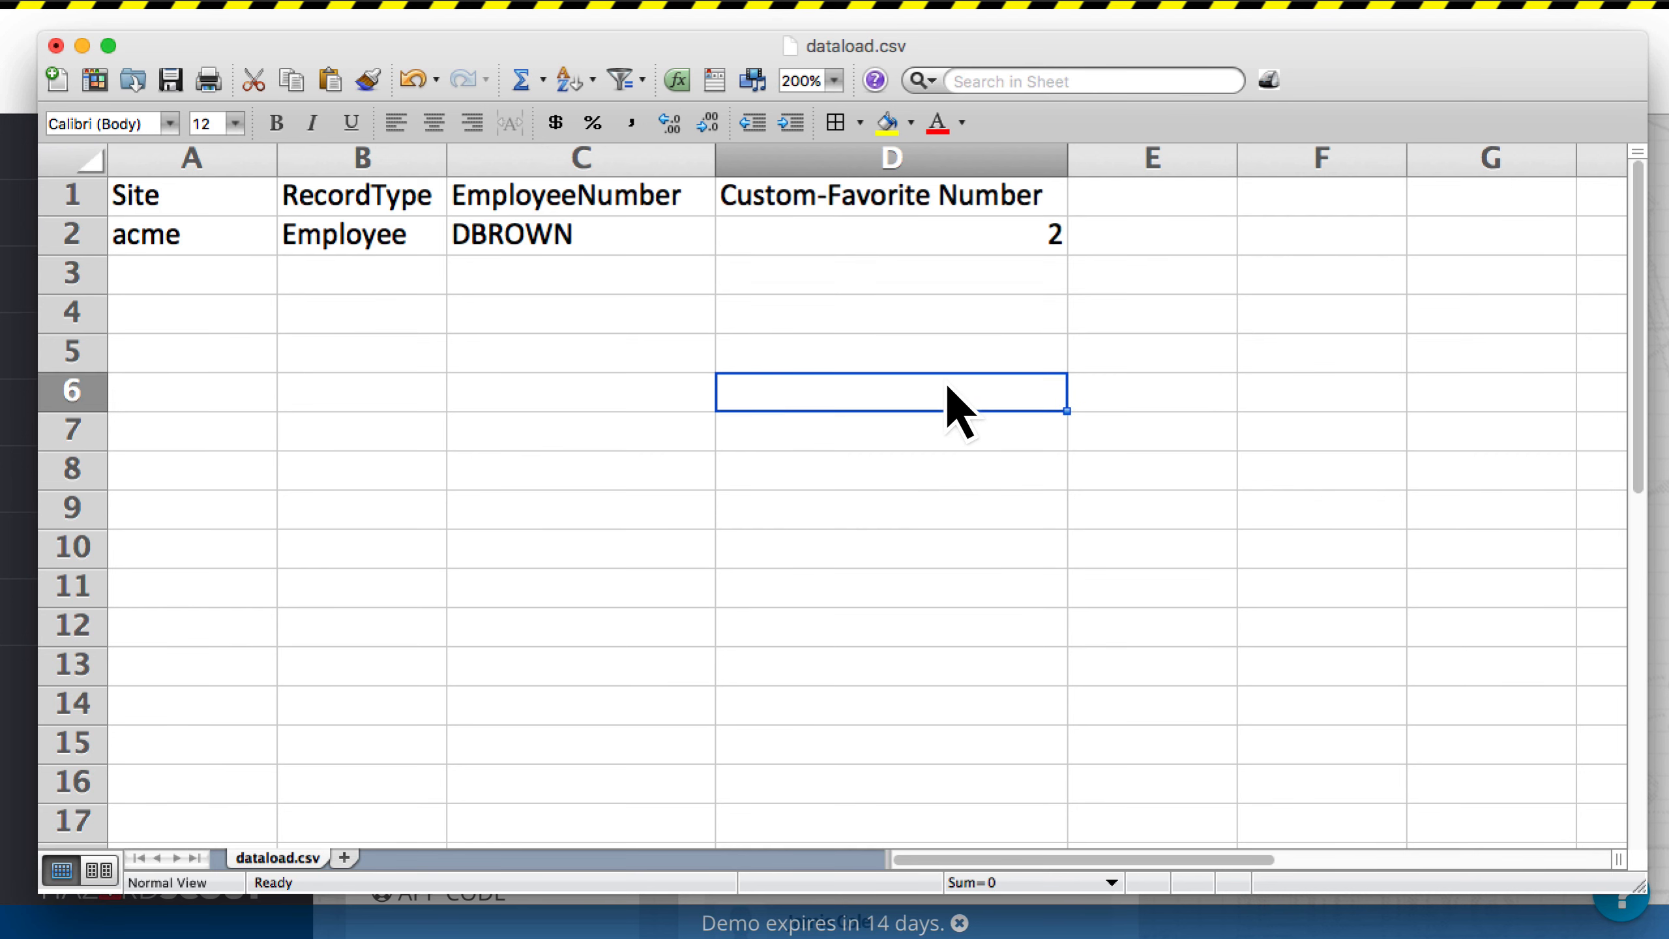
pyautogui.press('super+s')
pyautogui.click(1119, 561)
# Step: Switch to TextMate and copy the entire dataload.create curl command
pyautogui.press('super+Tab')
pyautogui.press('super+Tab')
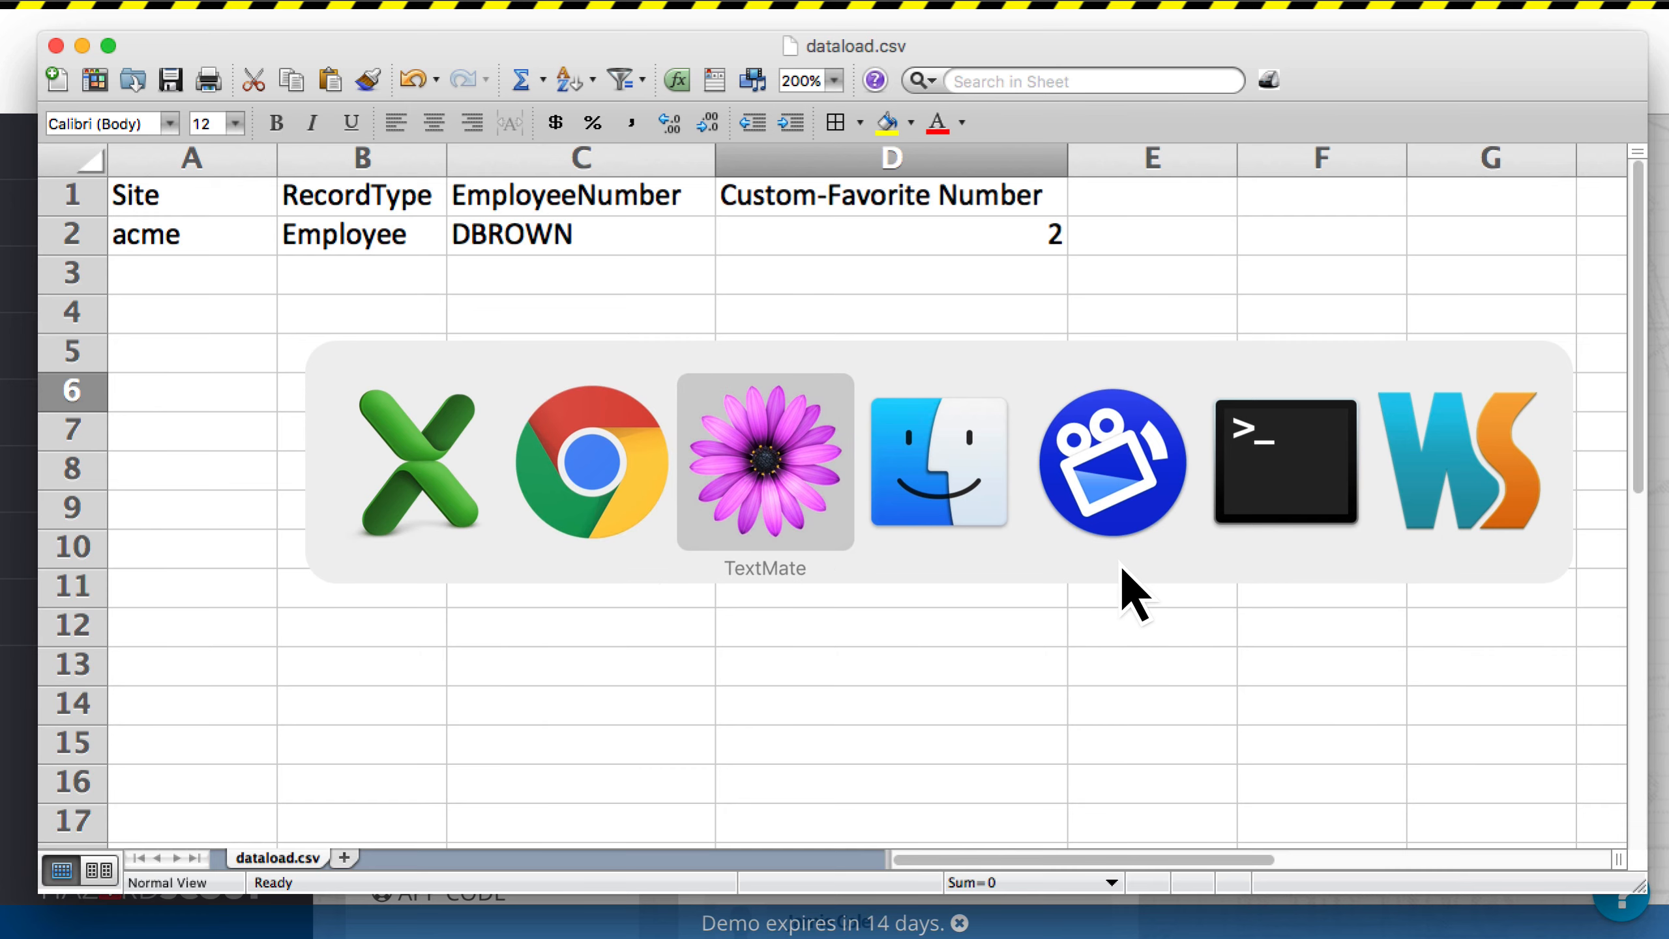
pyautogui.press('super+a')
pyautogui.press('super+c')
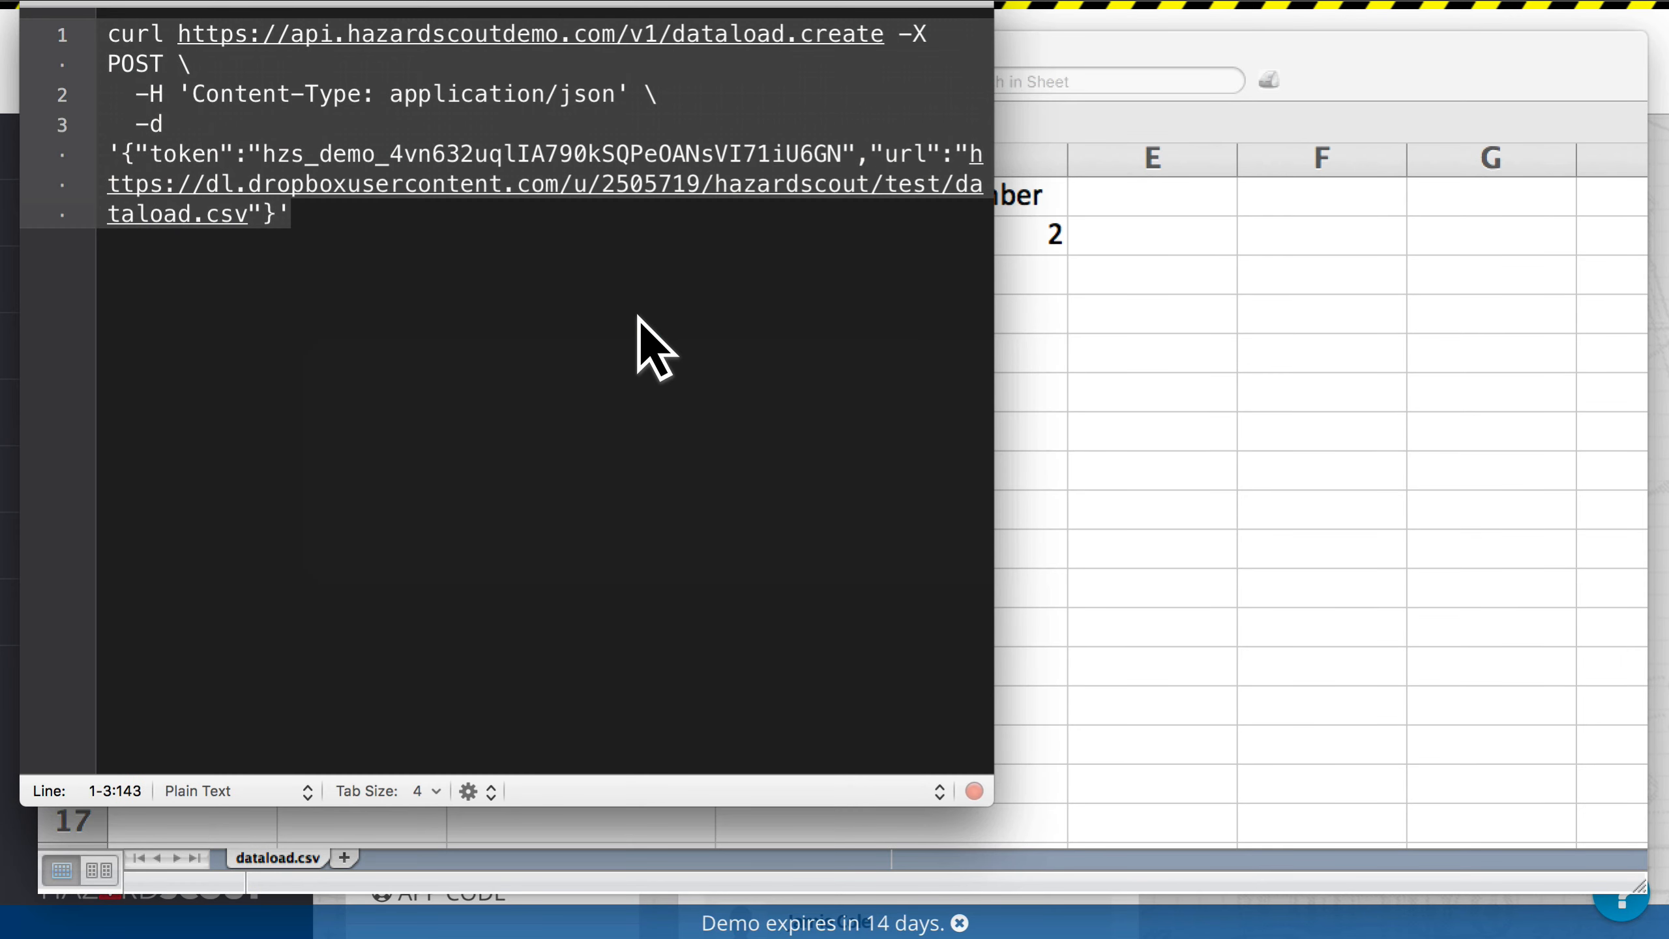
# Step: Switch to the terminal, clear its output, and paste the dataload.create curl command containing the API token
pyautogui.press('super+Tab')
pyautogui.press('Tab')
pyautogui.press('Tab')
pyautogui.press('Tab')
pyautogui.press('Tab')
pyautogui.press('Up')
pyautogui.press('Return')
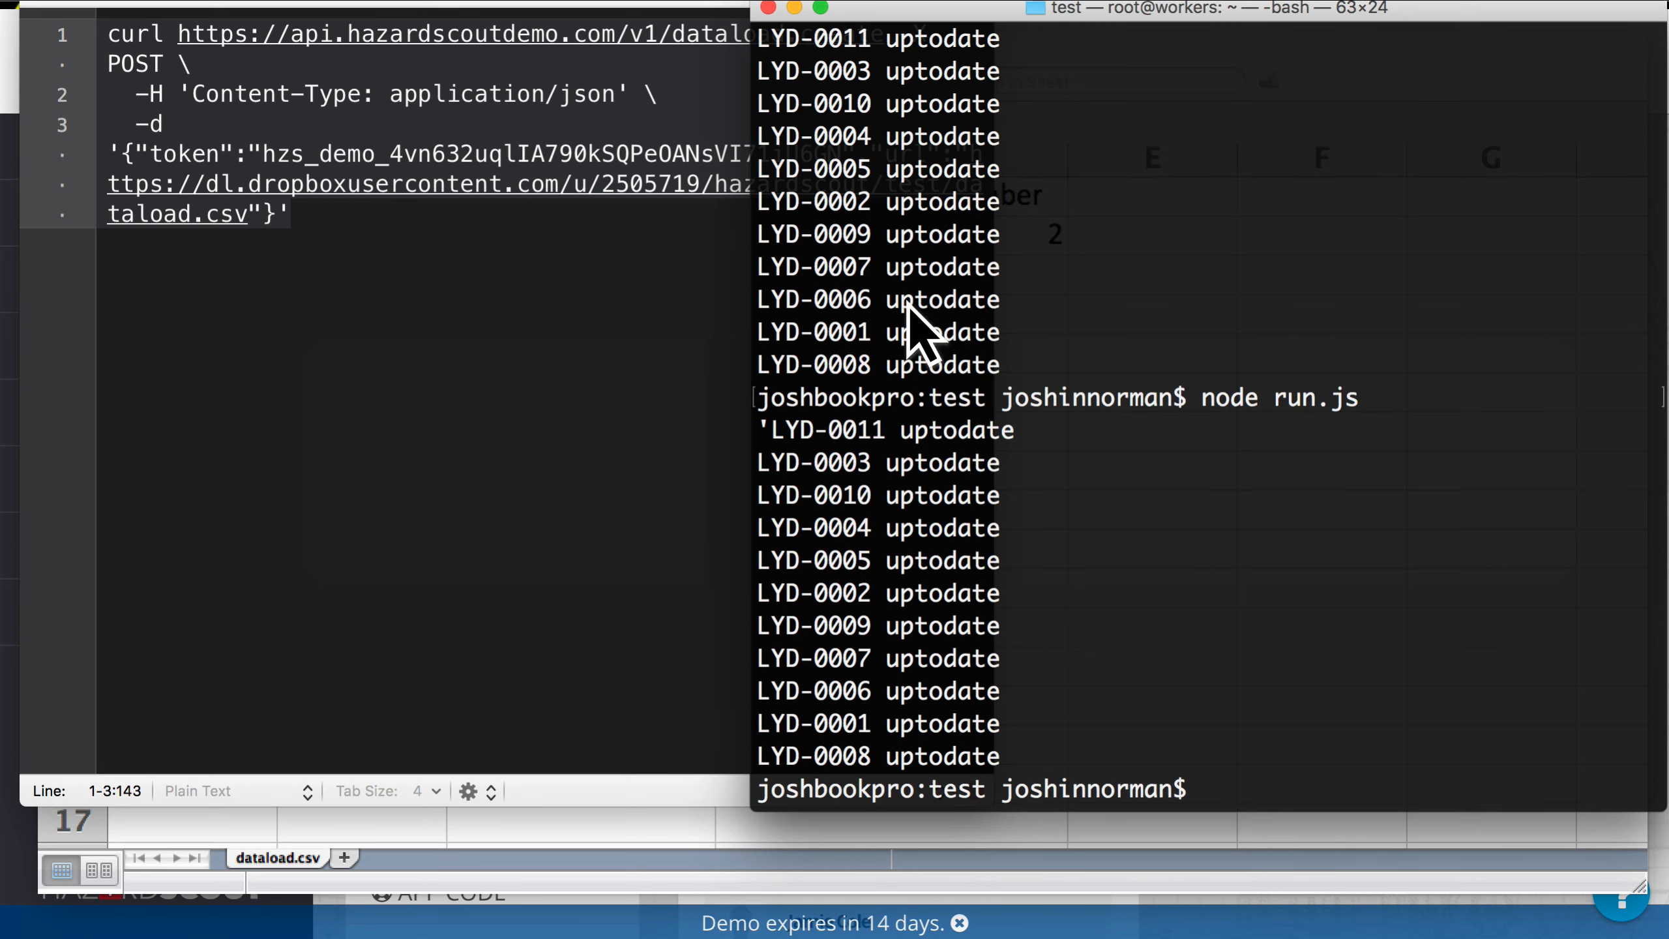
pyautogui.write('clear')
pyautogui.press('Return')
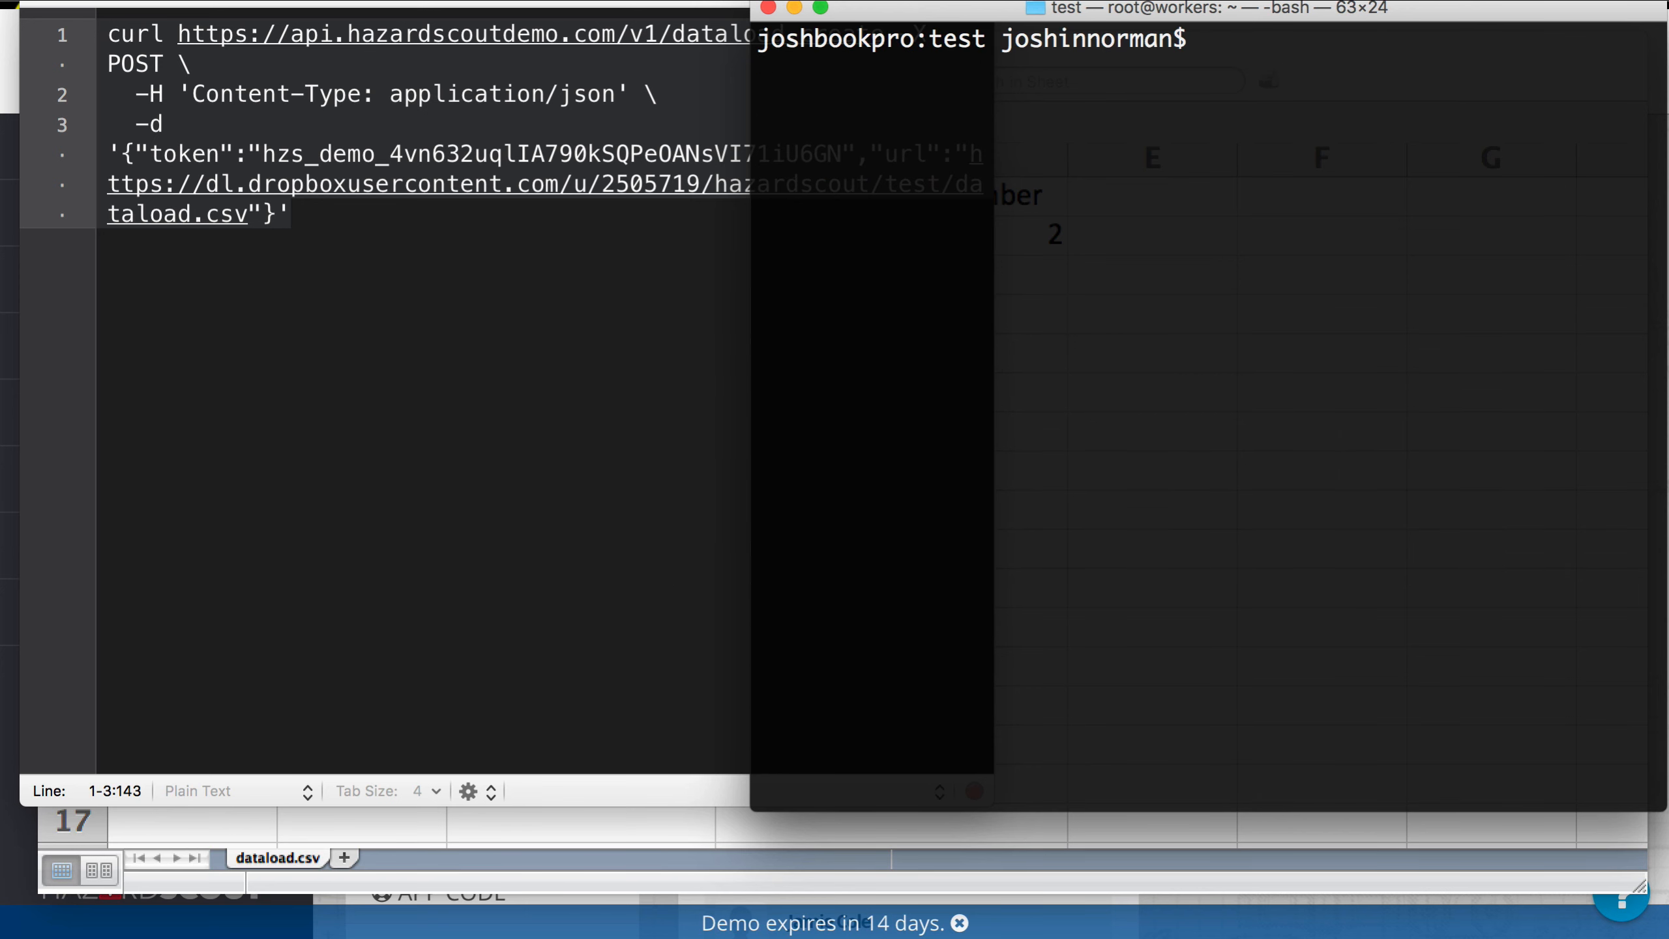
pyautogui.press('super+v')
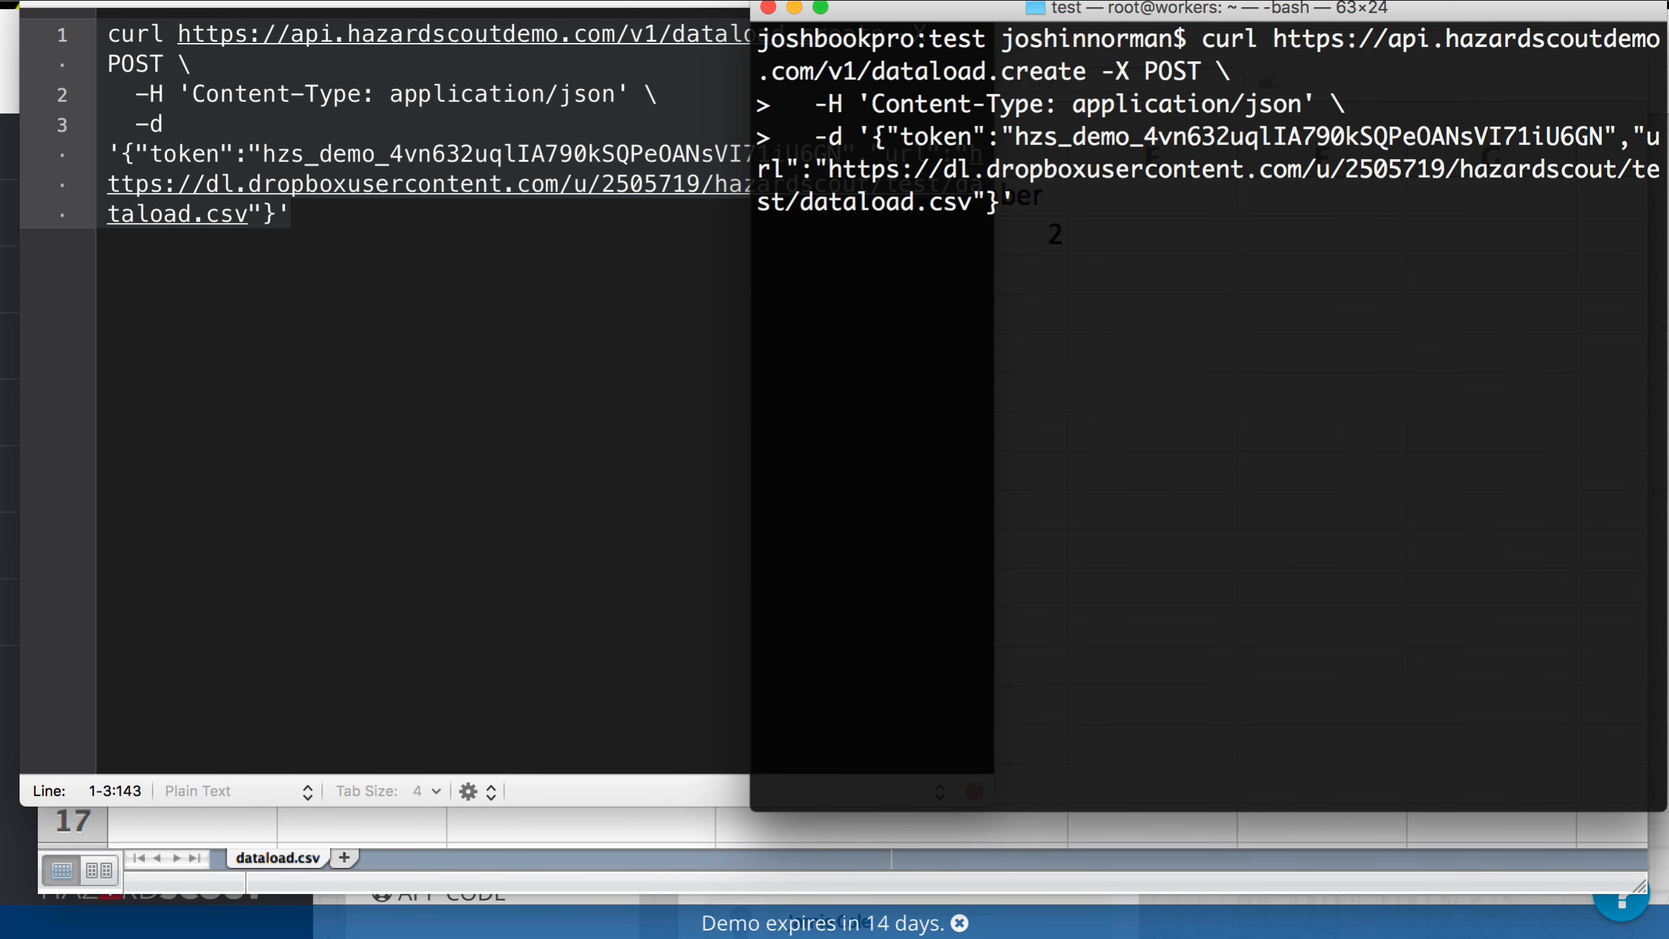
# Step: Run the dataload.create request, copy the returned dataload id, and paste it into a blank TextMate document with empty lines below
pyautogui.press('Return')
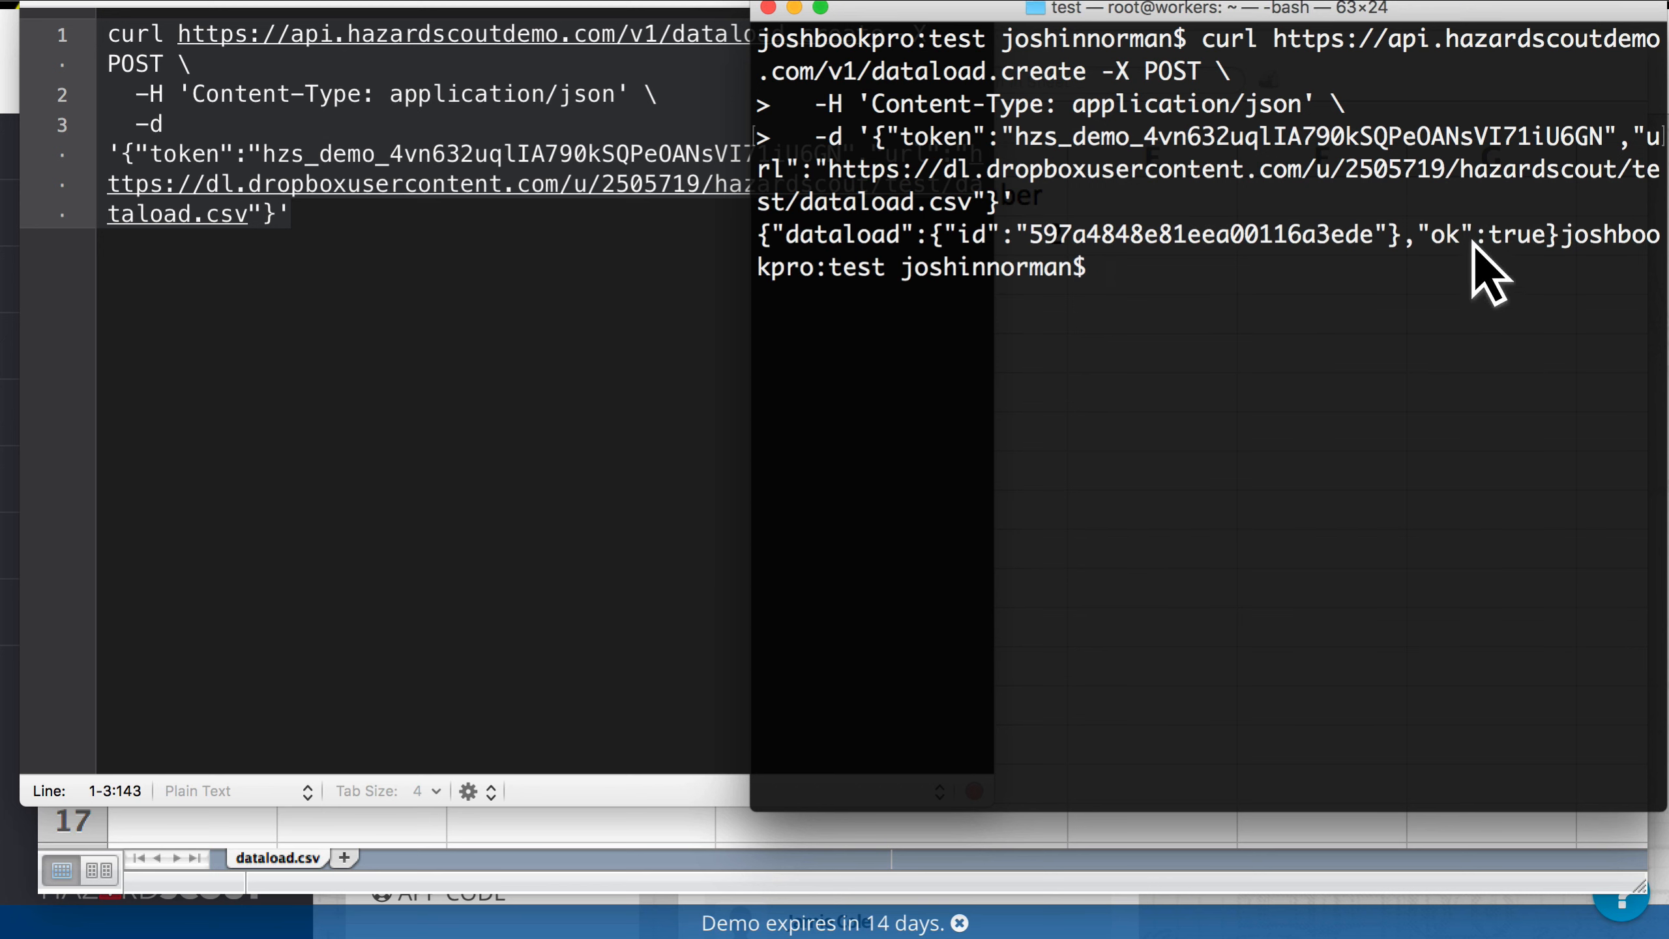
pyautogui.doubleClick(1226, 236)
pyautogui.press('super+c')
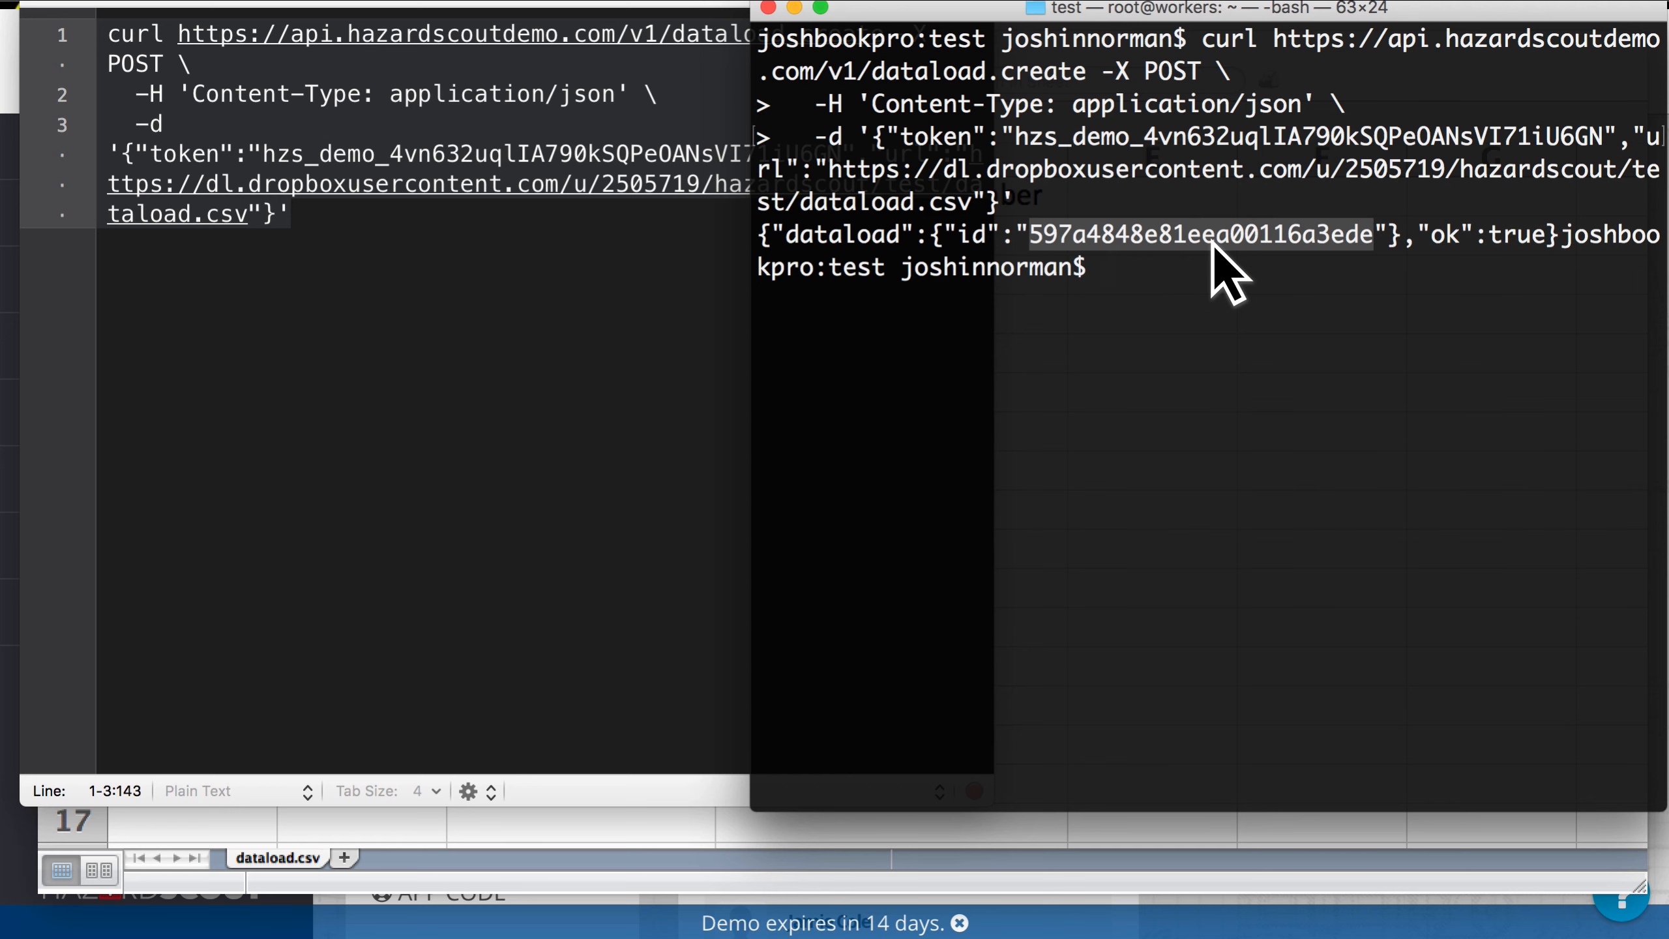
pyautogui.click(572, 362)
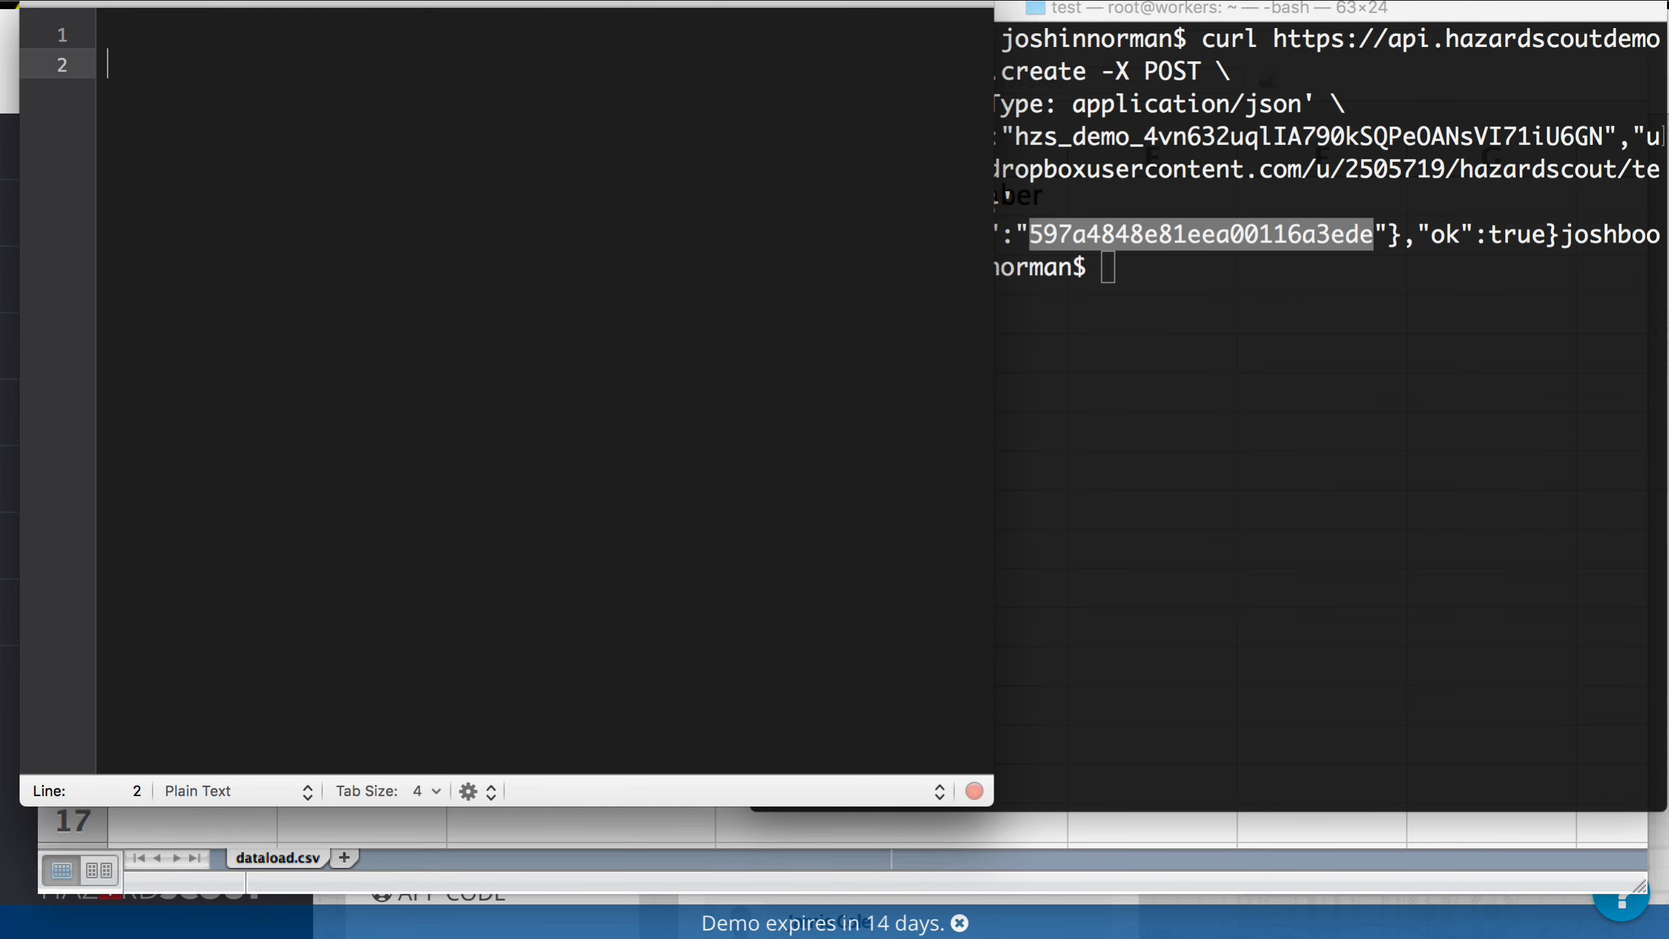
pyautogui.press('super+v')
pyautogui.press('Return')
pyautogui.press('Return')
pyautogui.press('Return')
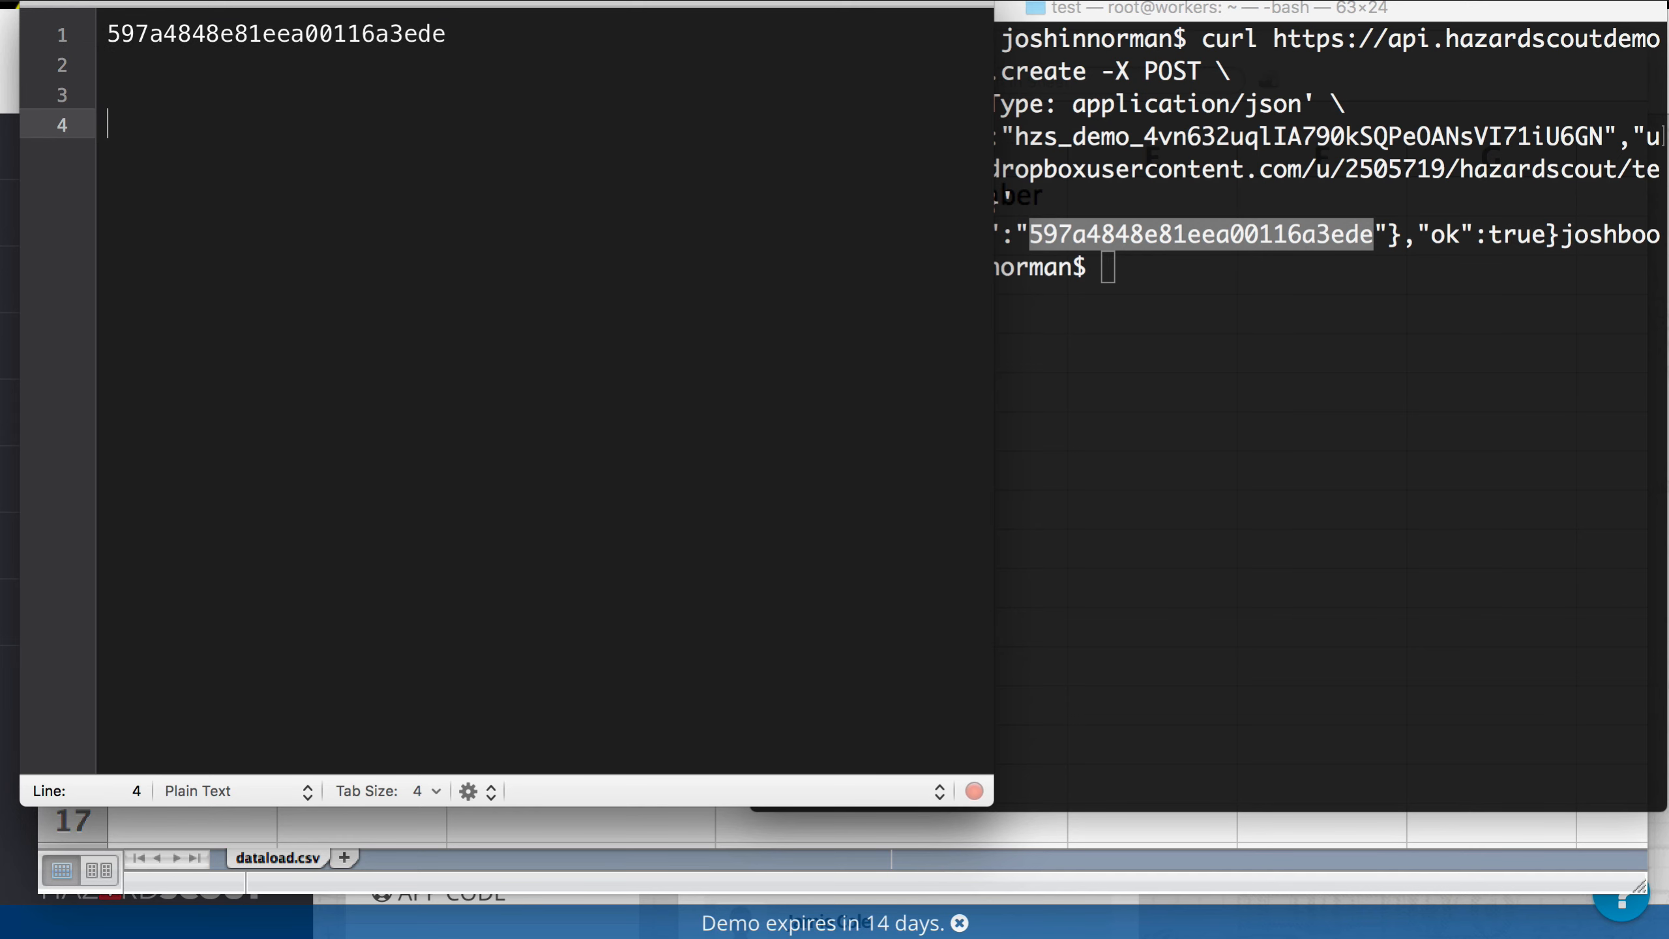
# Step: Switch to Chrome and reload the employee's profile to check the Favorite Number field
pyautogui.press('super+Tab')
pyautogui.press('super+Tab')
pyautogui.press('super+Tab')
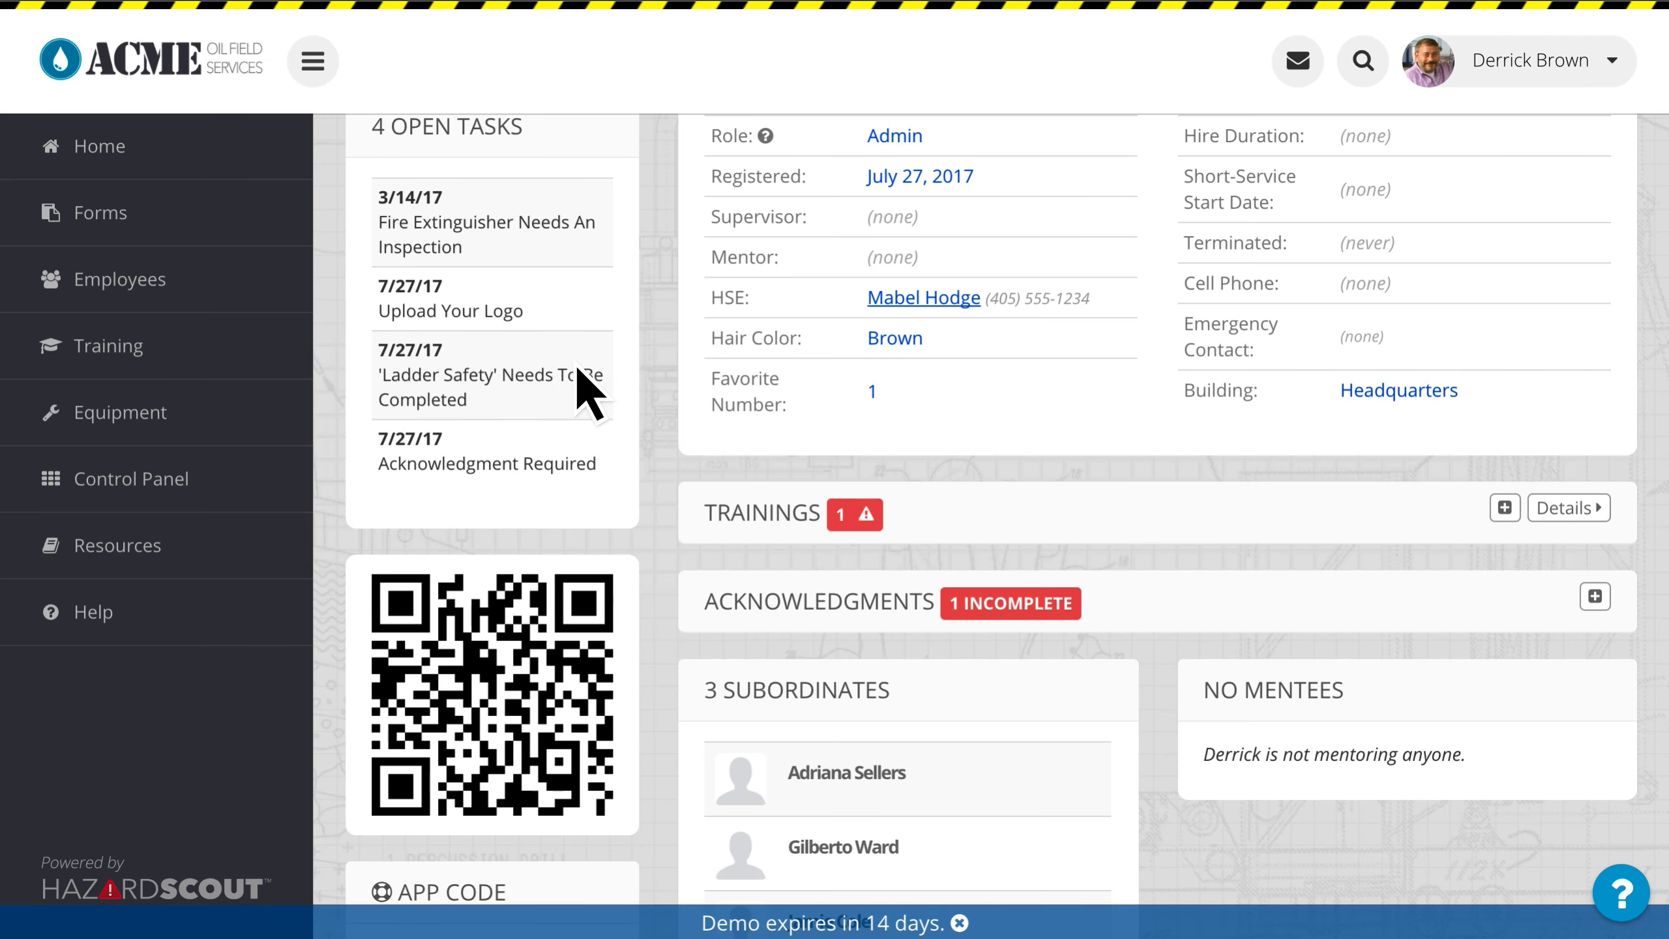
pyautogui.press('super+r')
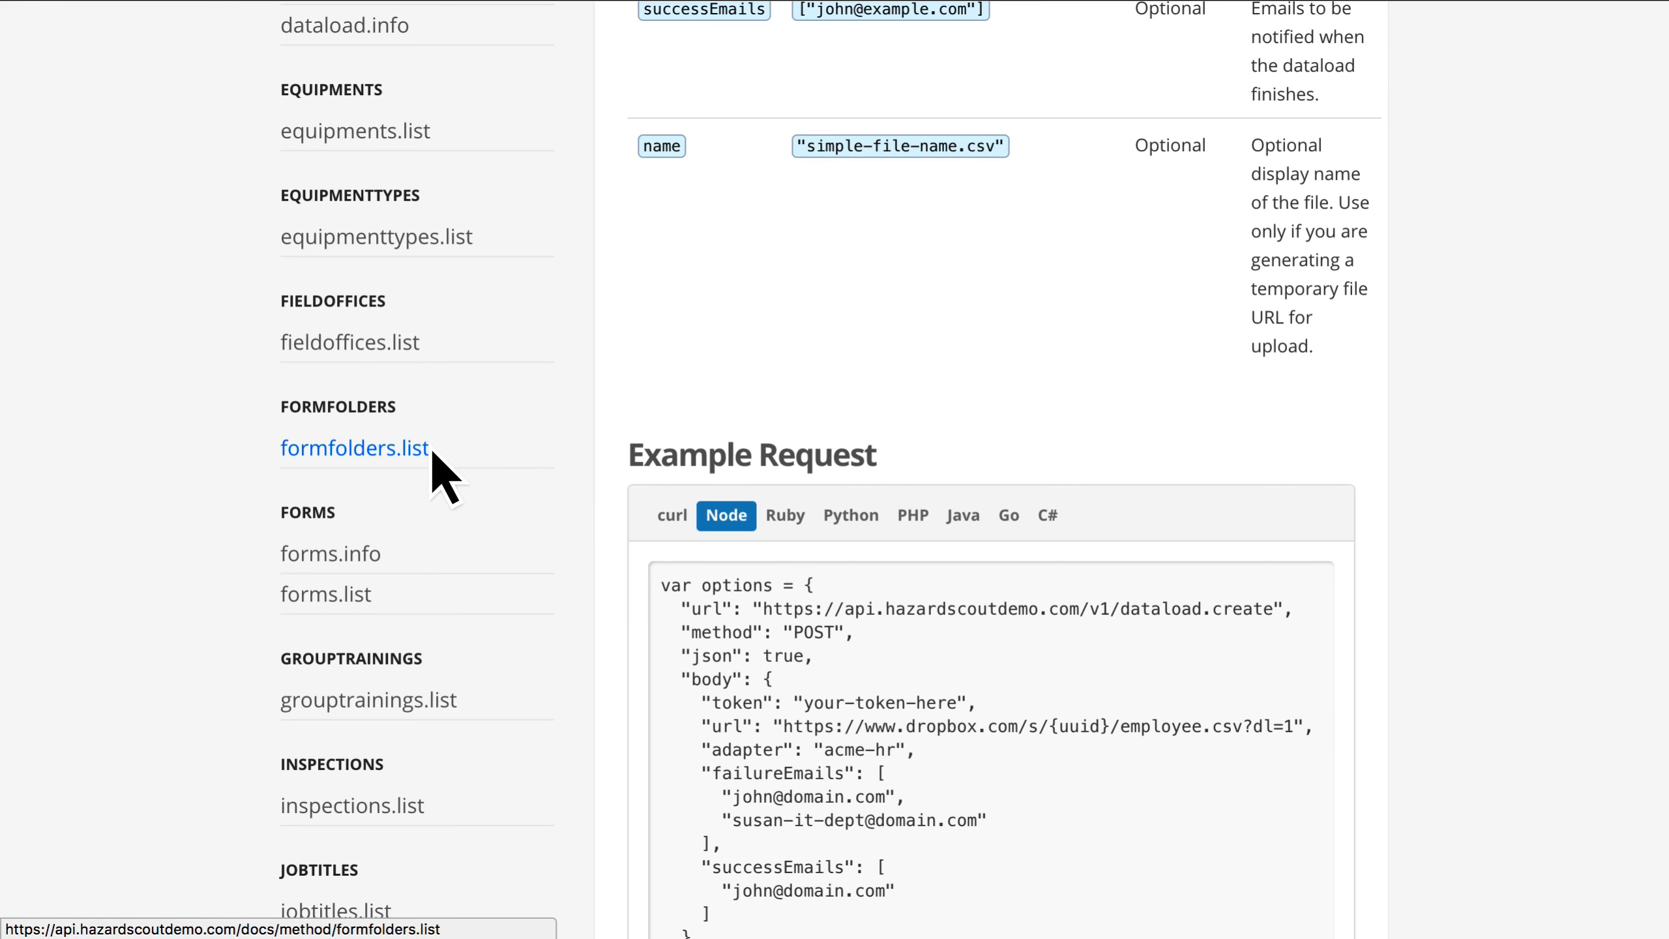
# Step: Open the dataload.info method in the API documentation and show its example request as curl
pyautogui.scroll(3, 428, 448)
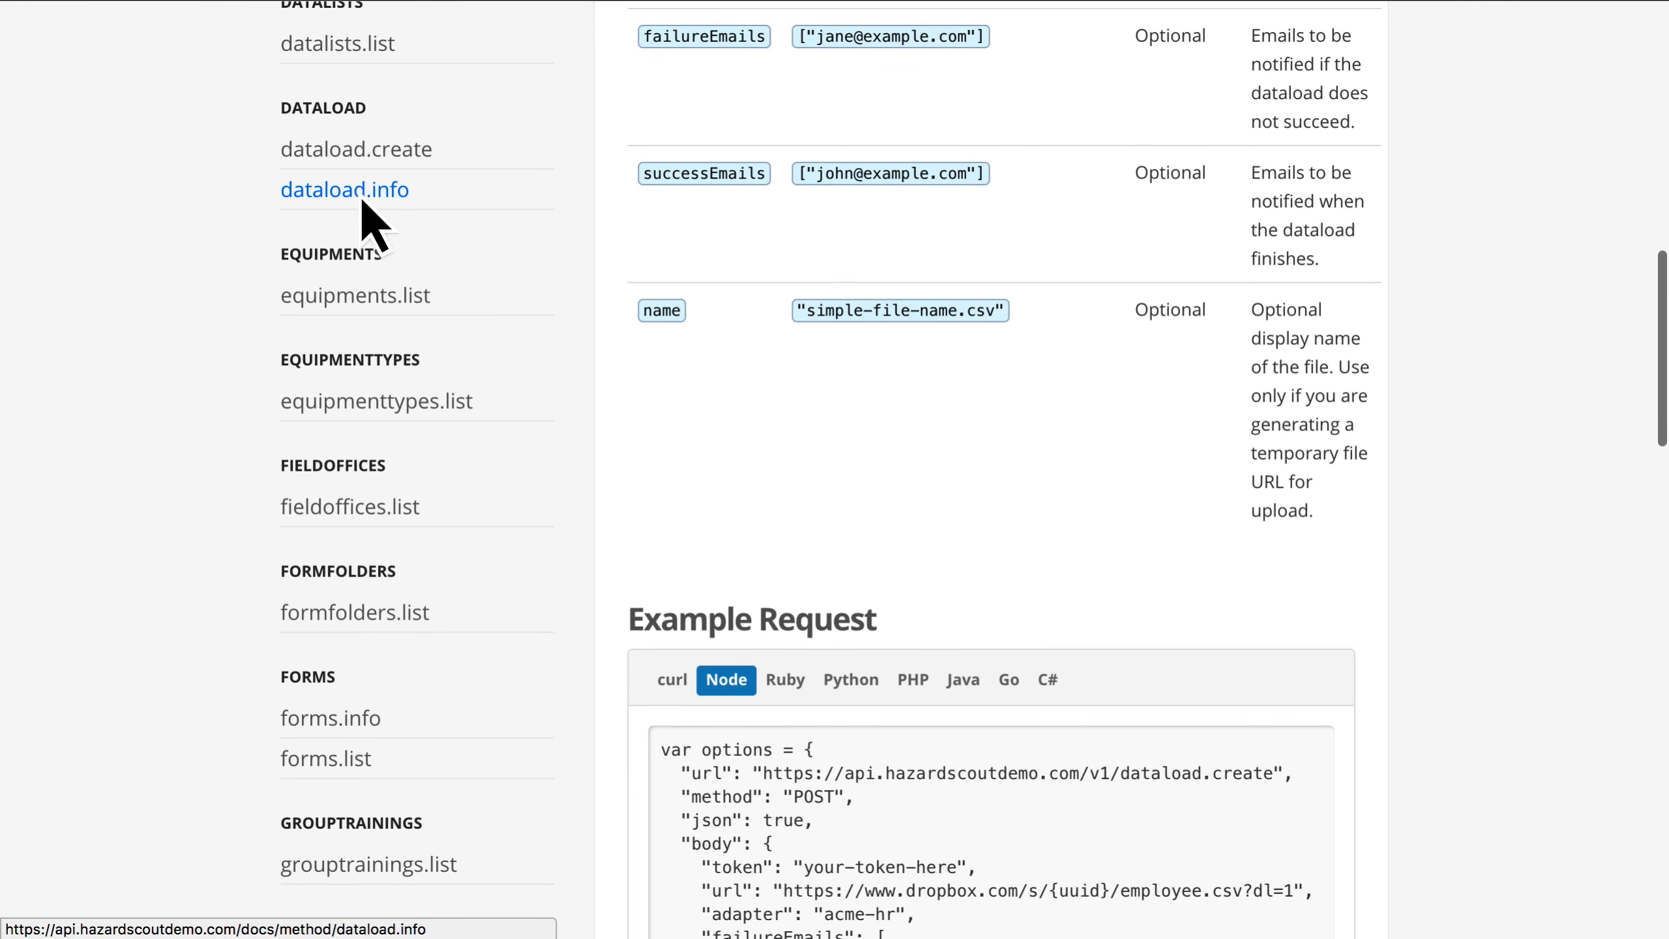
pyautogui.click(359, 202)
pyautogui.scroll(-3, 891, 358)
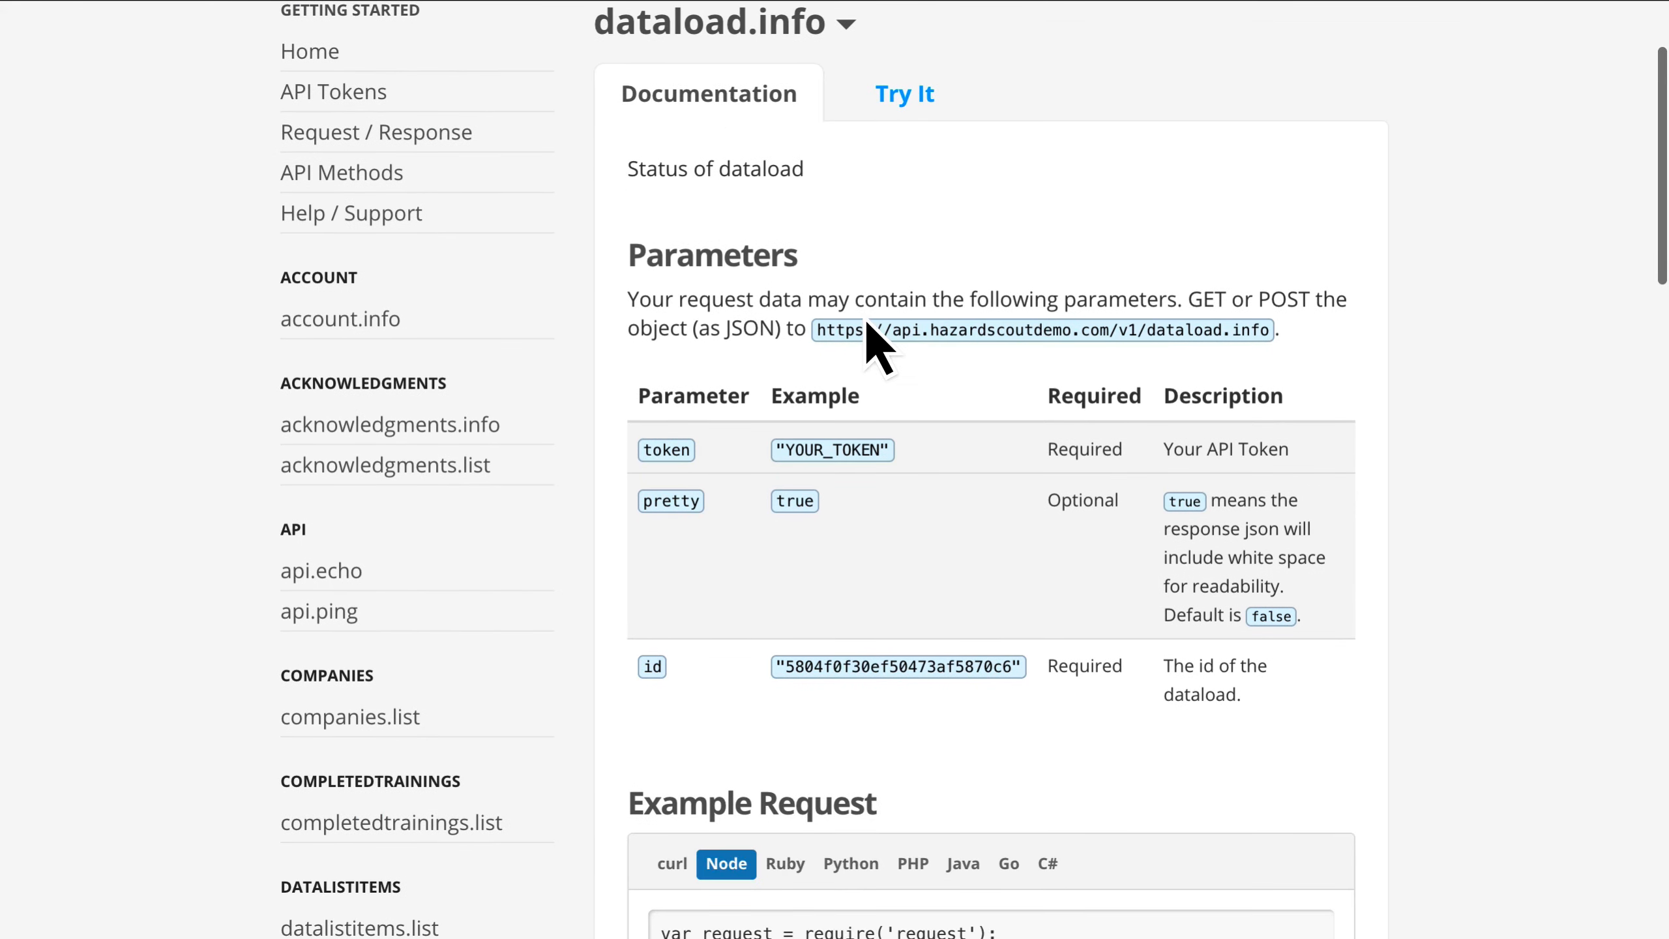
pyautogui.scroll(-4, 867, 388)
pyautogui.click(680, 577)
pyautogui.scroll(-1, 682, 575)
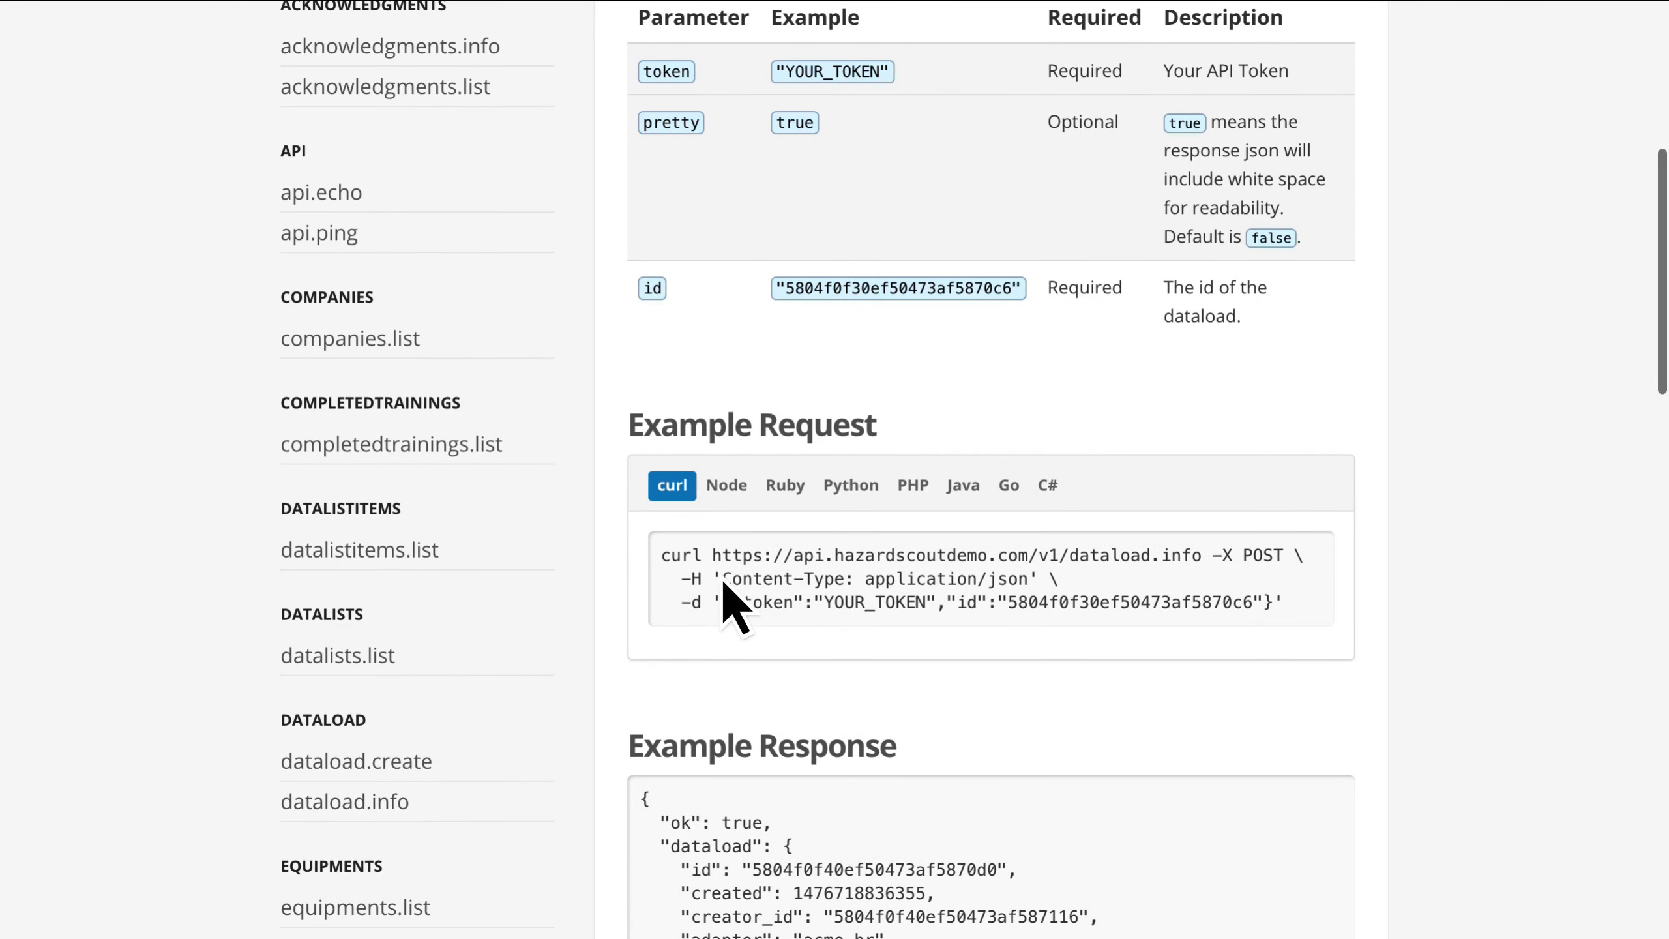
# Step: Copy the dataload.info curl example and paste it below the saved dataload id in TextMate
pyautogui.click(720, 575)
pyautogui.press('super+a')
pyautogui.click(694, 574)
pyautogui.press('super+a')
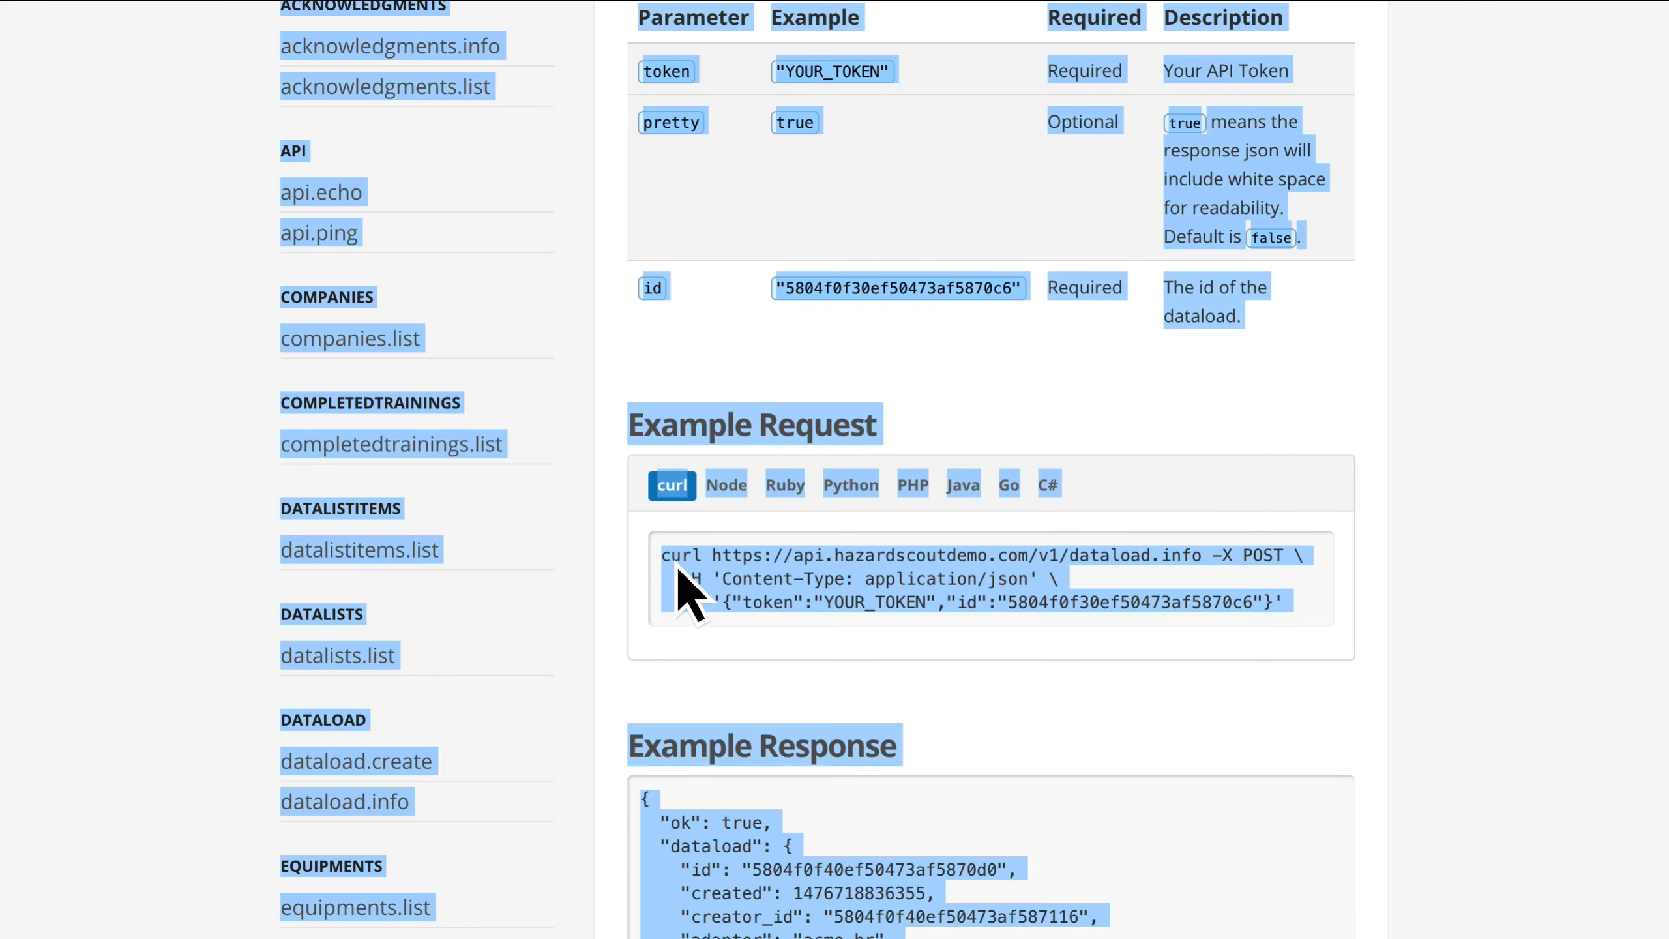
pyautogui.moveTo(663, 557); pyautogui.dragTo(1310, 598)
pyautogui.press('super+c')
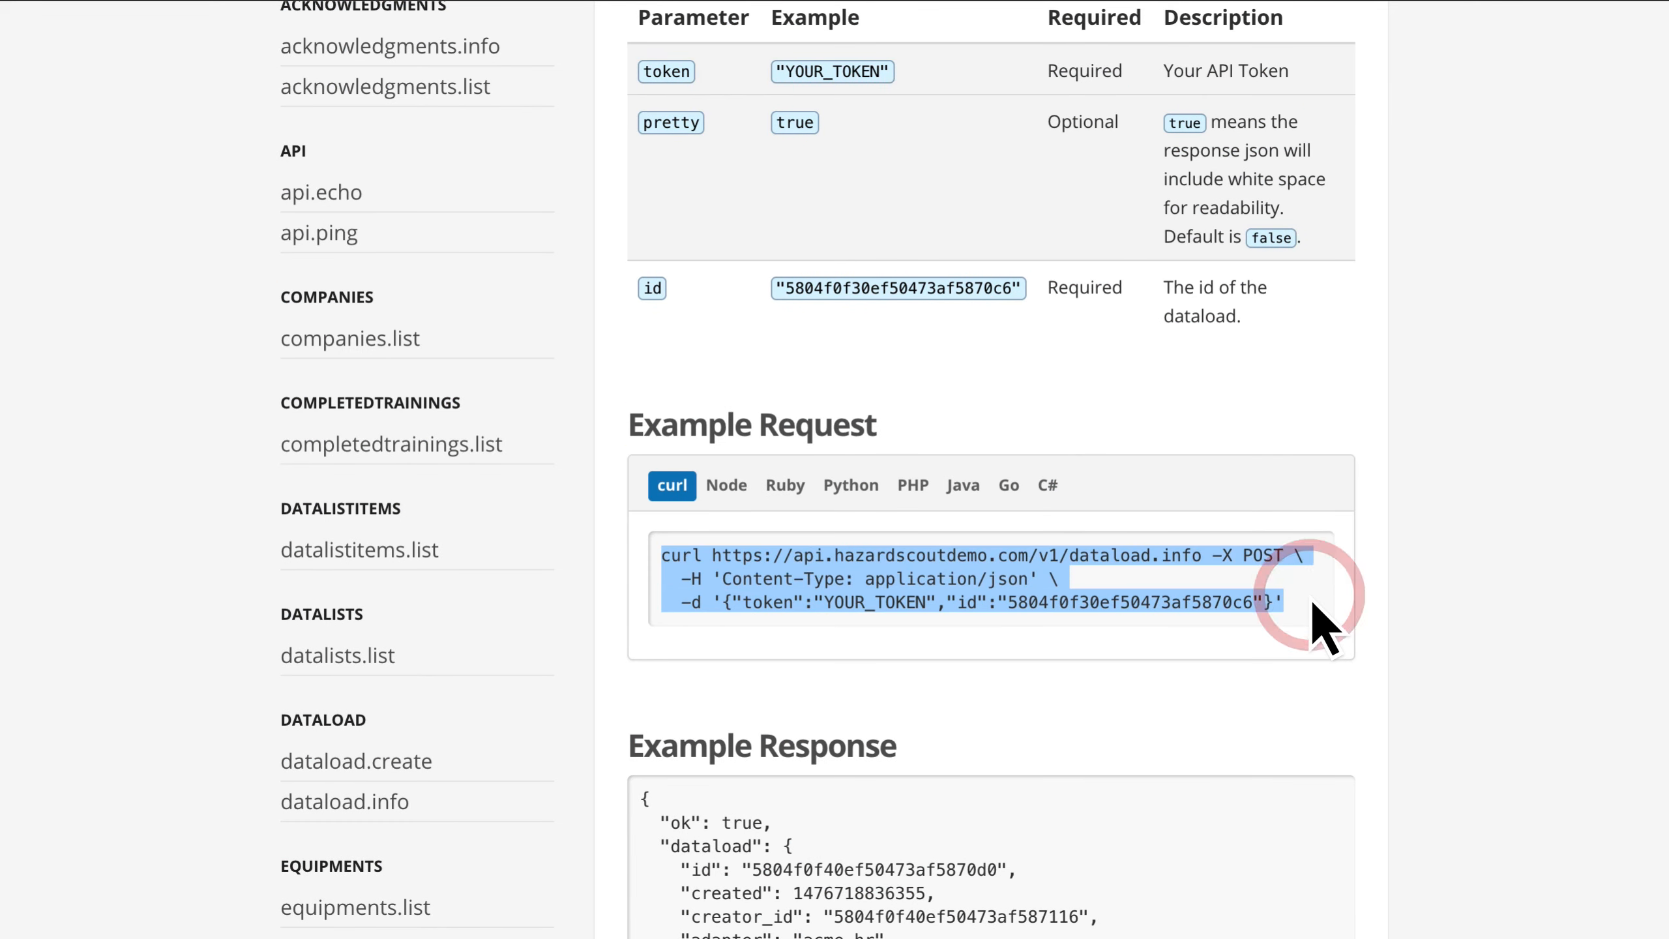
pyautogui.press('super+Tab')
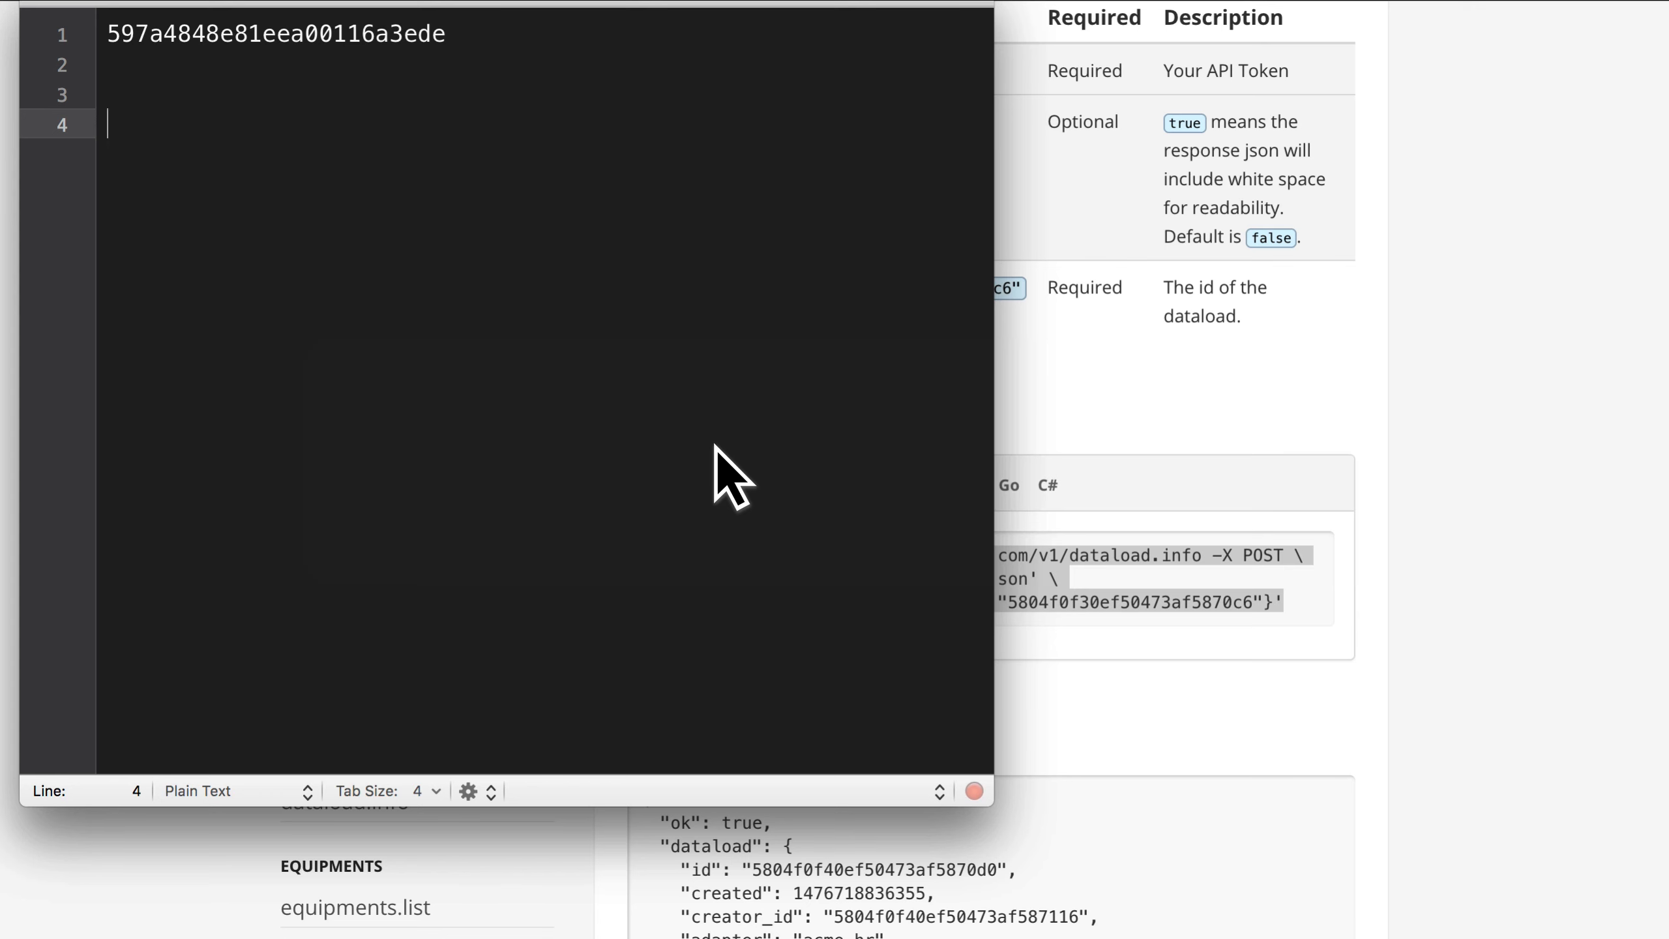
pyautogui.press('super+v')
# Step: Switch to Hazard Scout in Chrome, open the API Tokens list, and copy the IT Writable token
pyautogui.press('super+Tab')
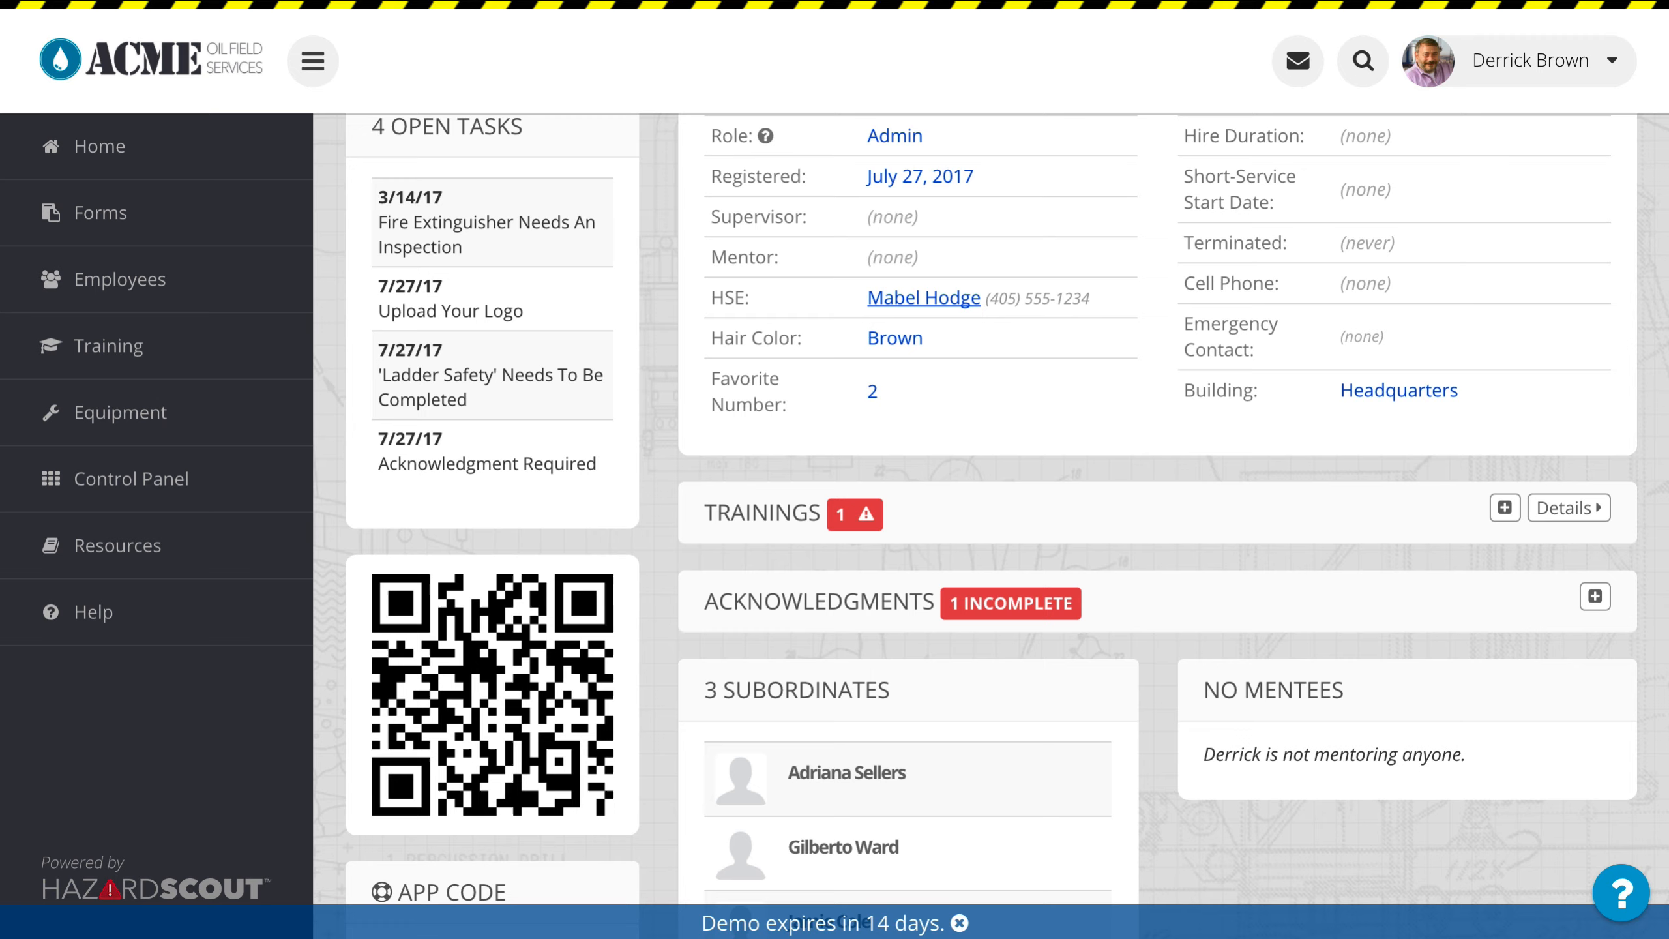
pyautogui.click(176, 468)
pyautogui.scroll(-5, 1052, 592)
pyautogui.click(1077, 671)
pyautogui.scroll(-5, 657, 592)
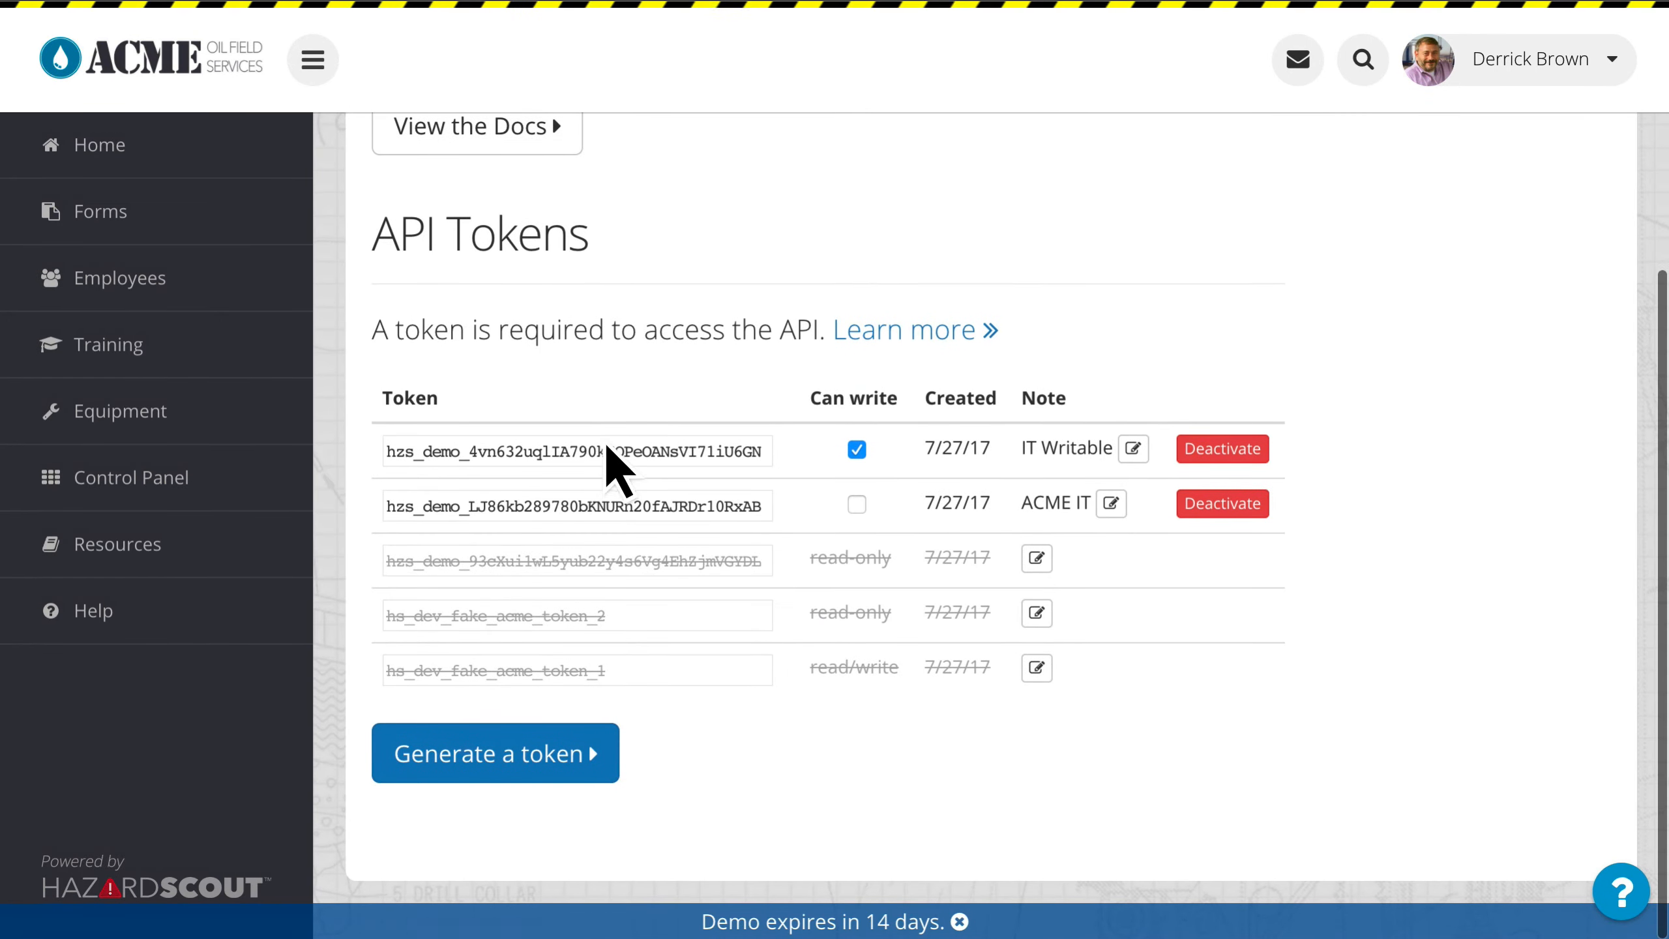
pyautogui.click(589, 453)
# Step: Switch to TextMate and replace the YOUR_TOKEN placeholder in the dataload.info command with the copied API token
pyautogui.press('super+Tab')
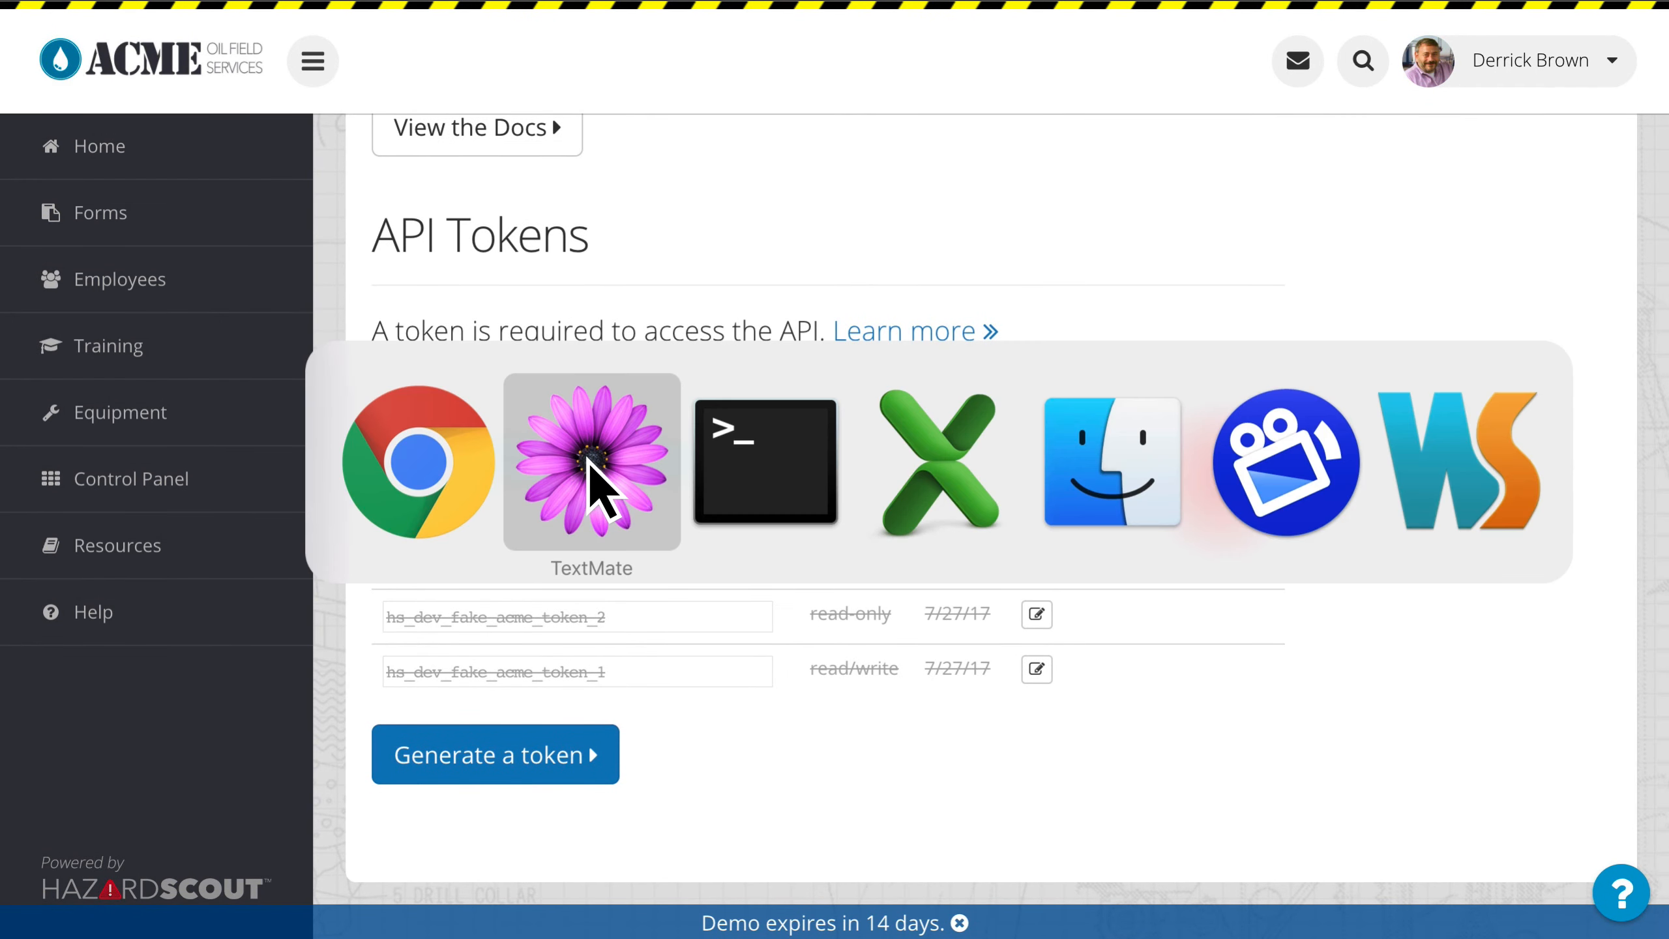
pyautogui.moveTo(334, 213); pyautogui.dragTo(487, 220)
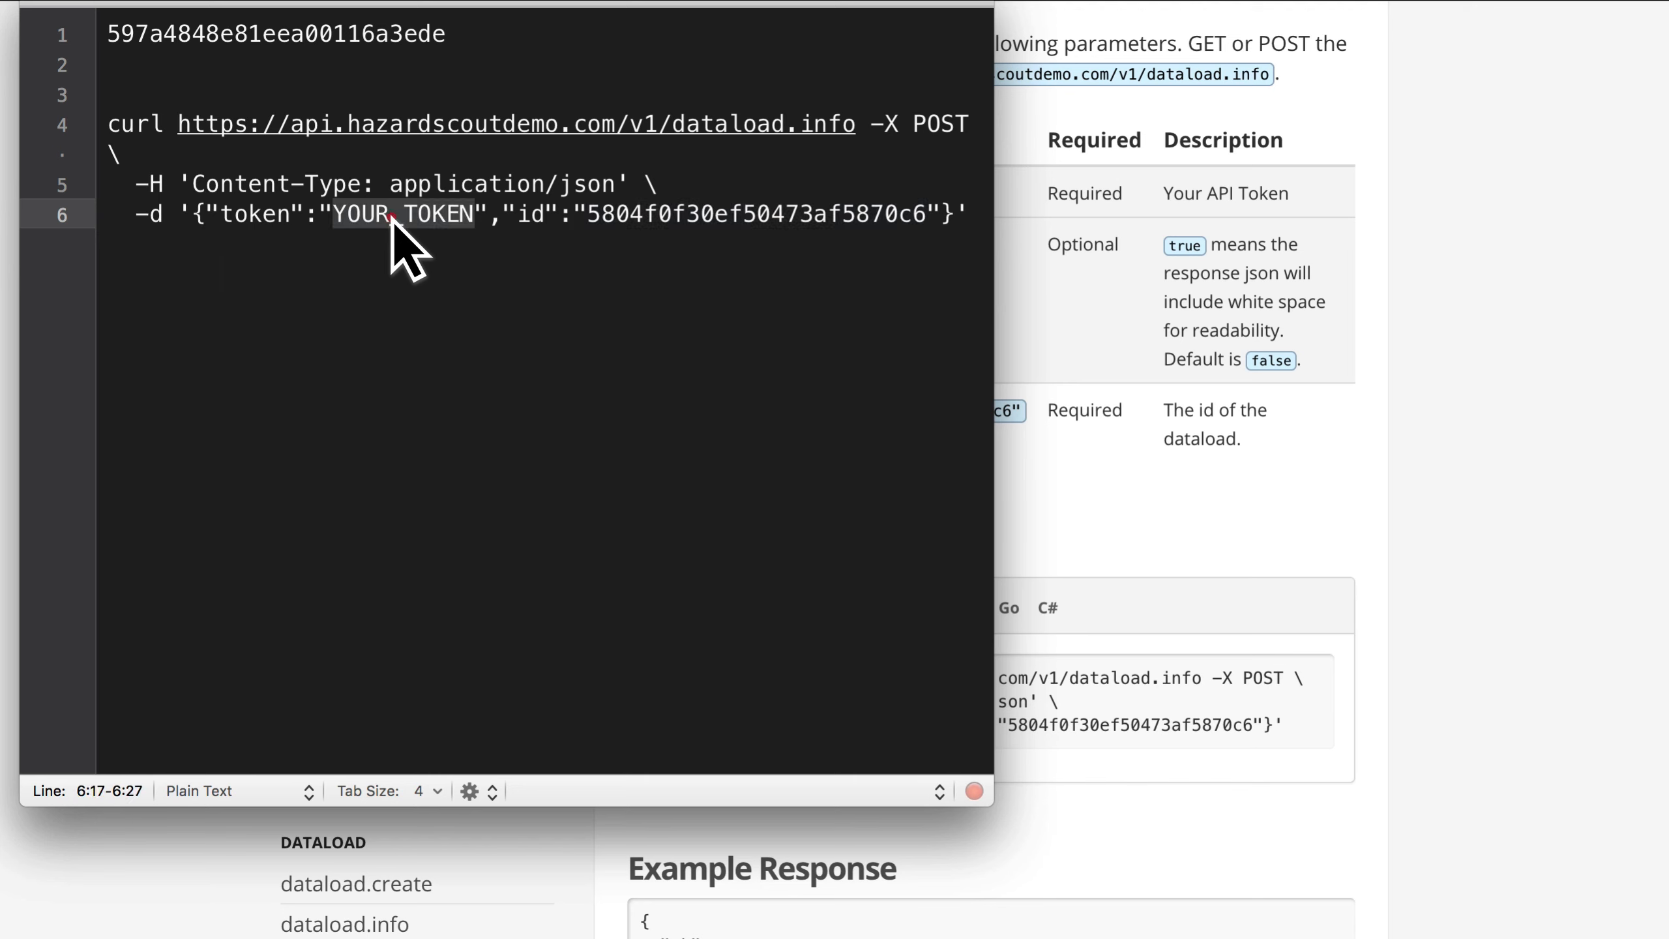
pyautogui.press('super+v')
pyautogui.press('super+Tab')
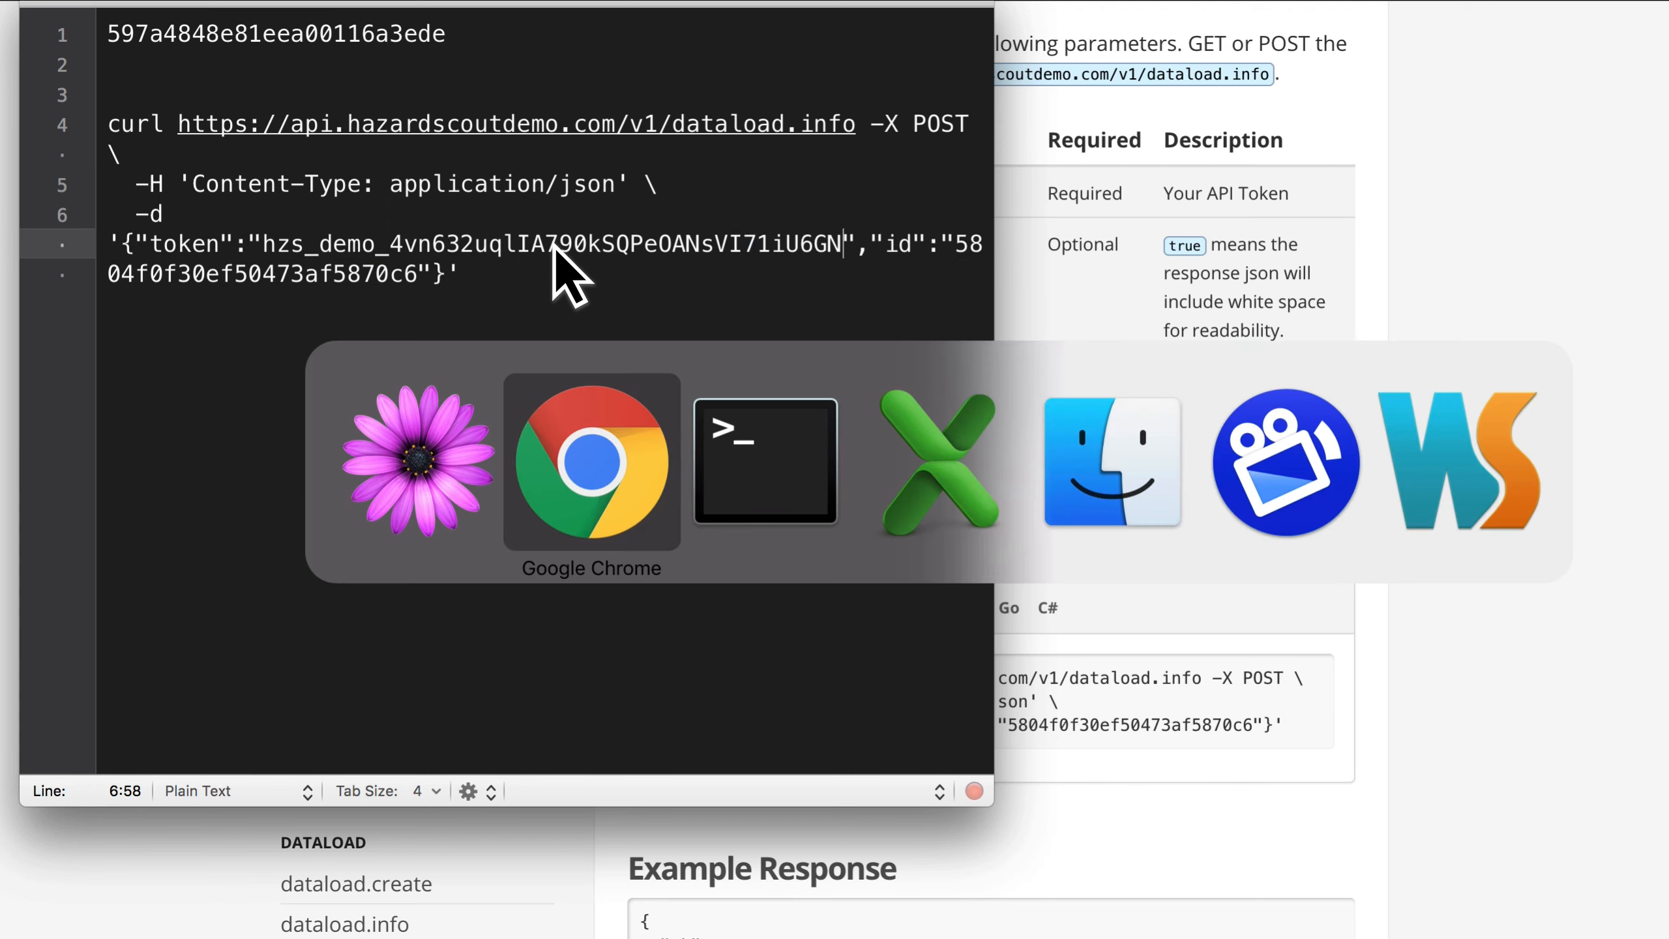
pyautogui.press('Escape')
# Step: Cut the saved dataload id from line 1 and paste it over the example id in the dataload.info command
pyautogui.doubleClick(426, 32)
pyautogui.press('super+c')
pyautogui.press('BackSpace')
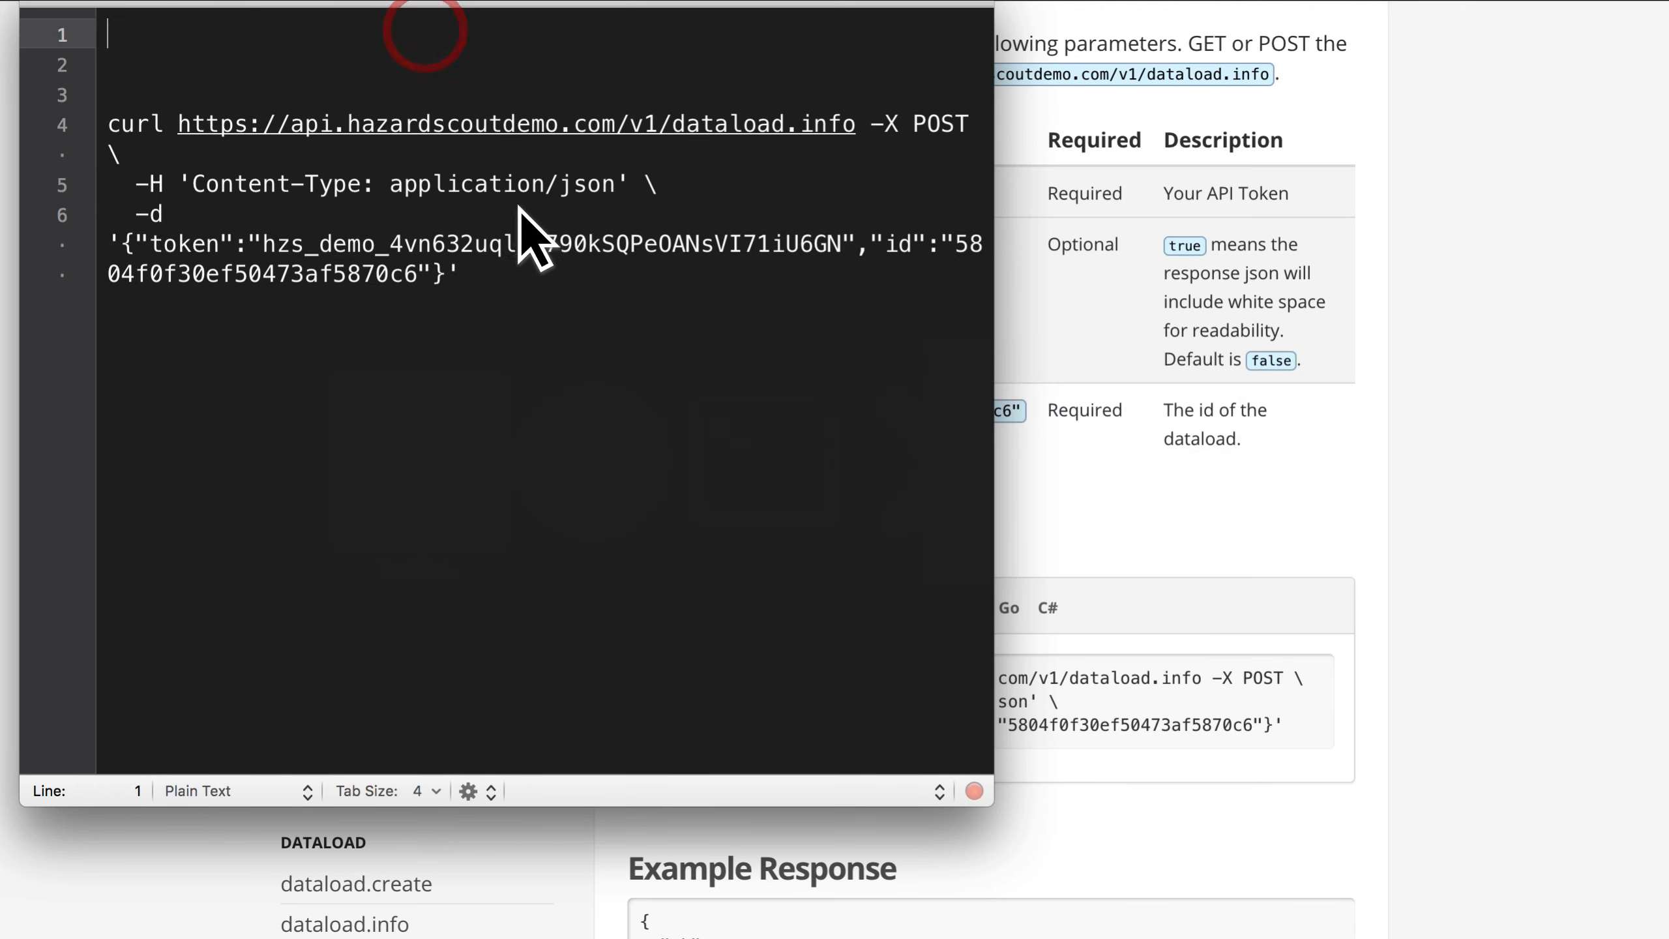
pyautogui.doubleClick(304, 269)
pyautogui.press('super+v')
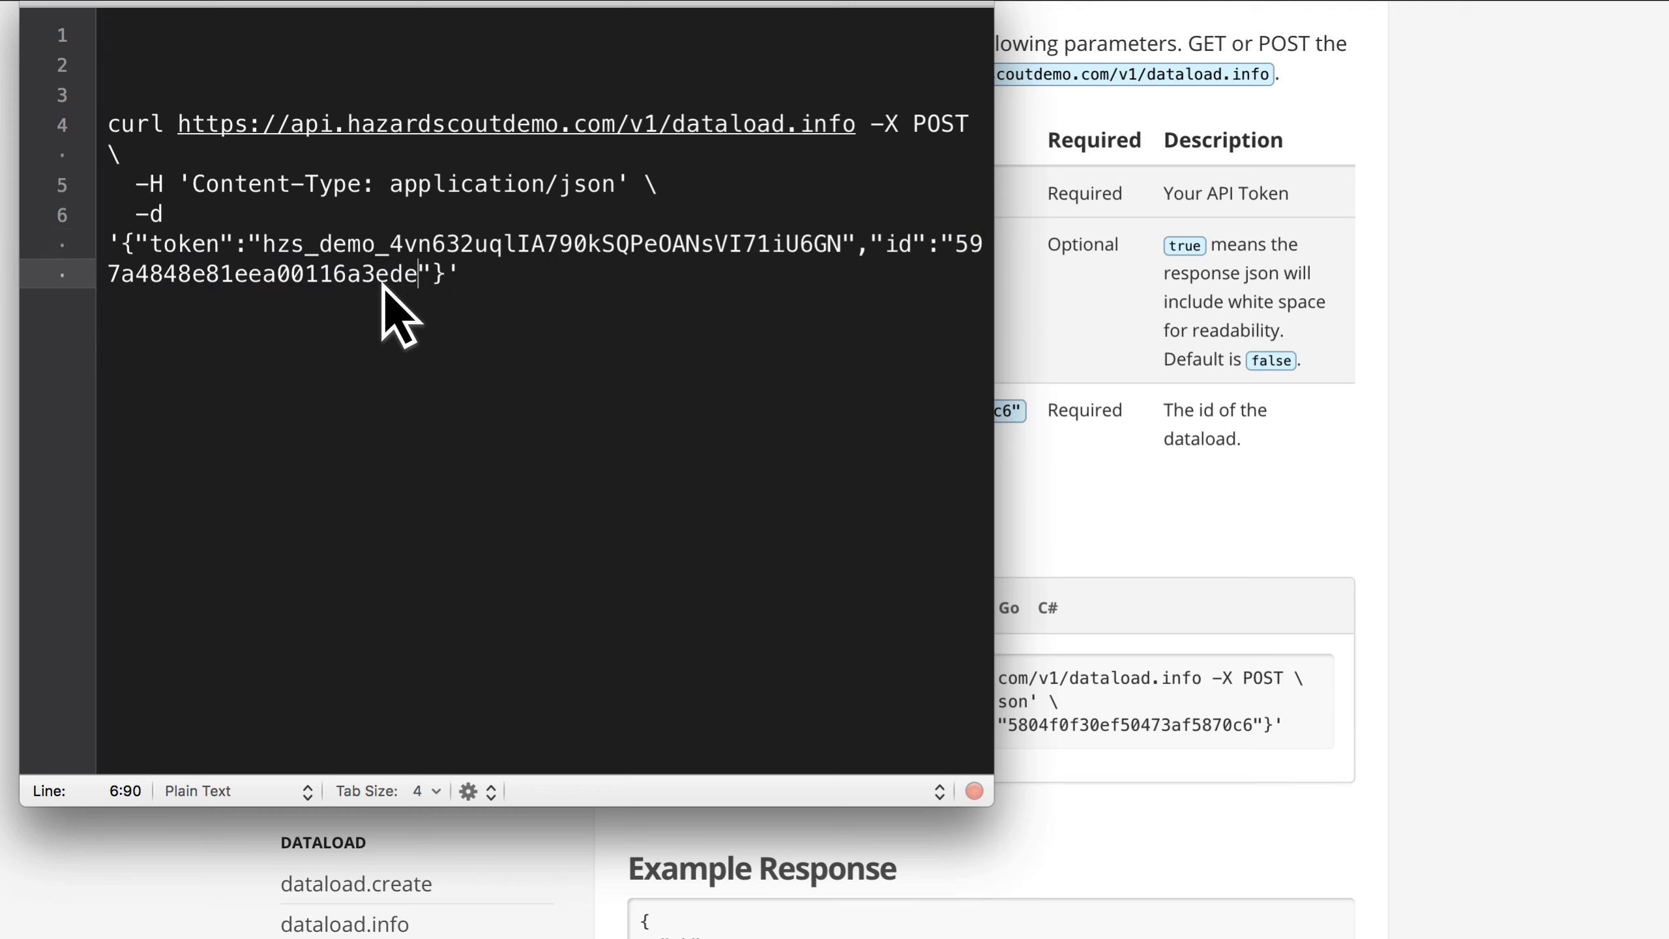
# Step: Check the token and id values, and copy the entire dataload.info curl command
pyautogui.doubleClick(356, 249)
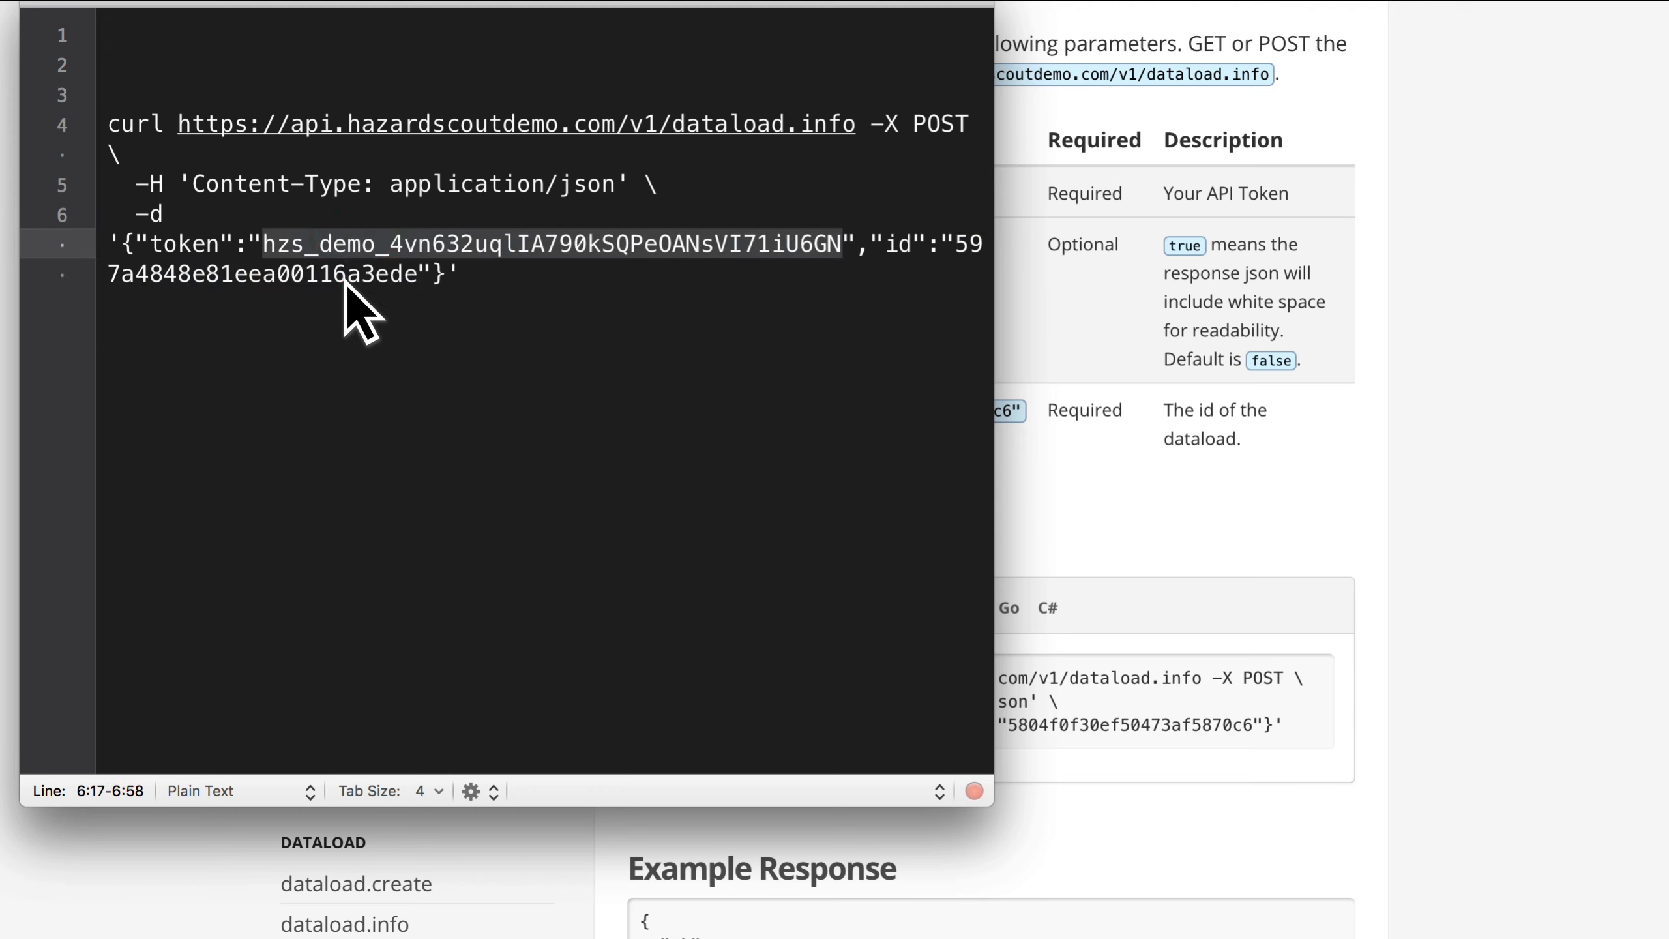
pyautogui.doubleClick(344, 277)
pyautogui.click(538, 279)
pyautogui.press('shift+super+Left')
pyautogui.hotkey('shift', 'Up')
pyautogui.hotkey('shift', 'Up')
pyautogui.hotkey('shift', 'Up')
pyautogui.hotkey('shift', 'Up')
pyautogui.hotkey('shift', 'Up')
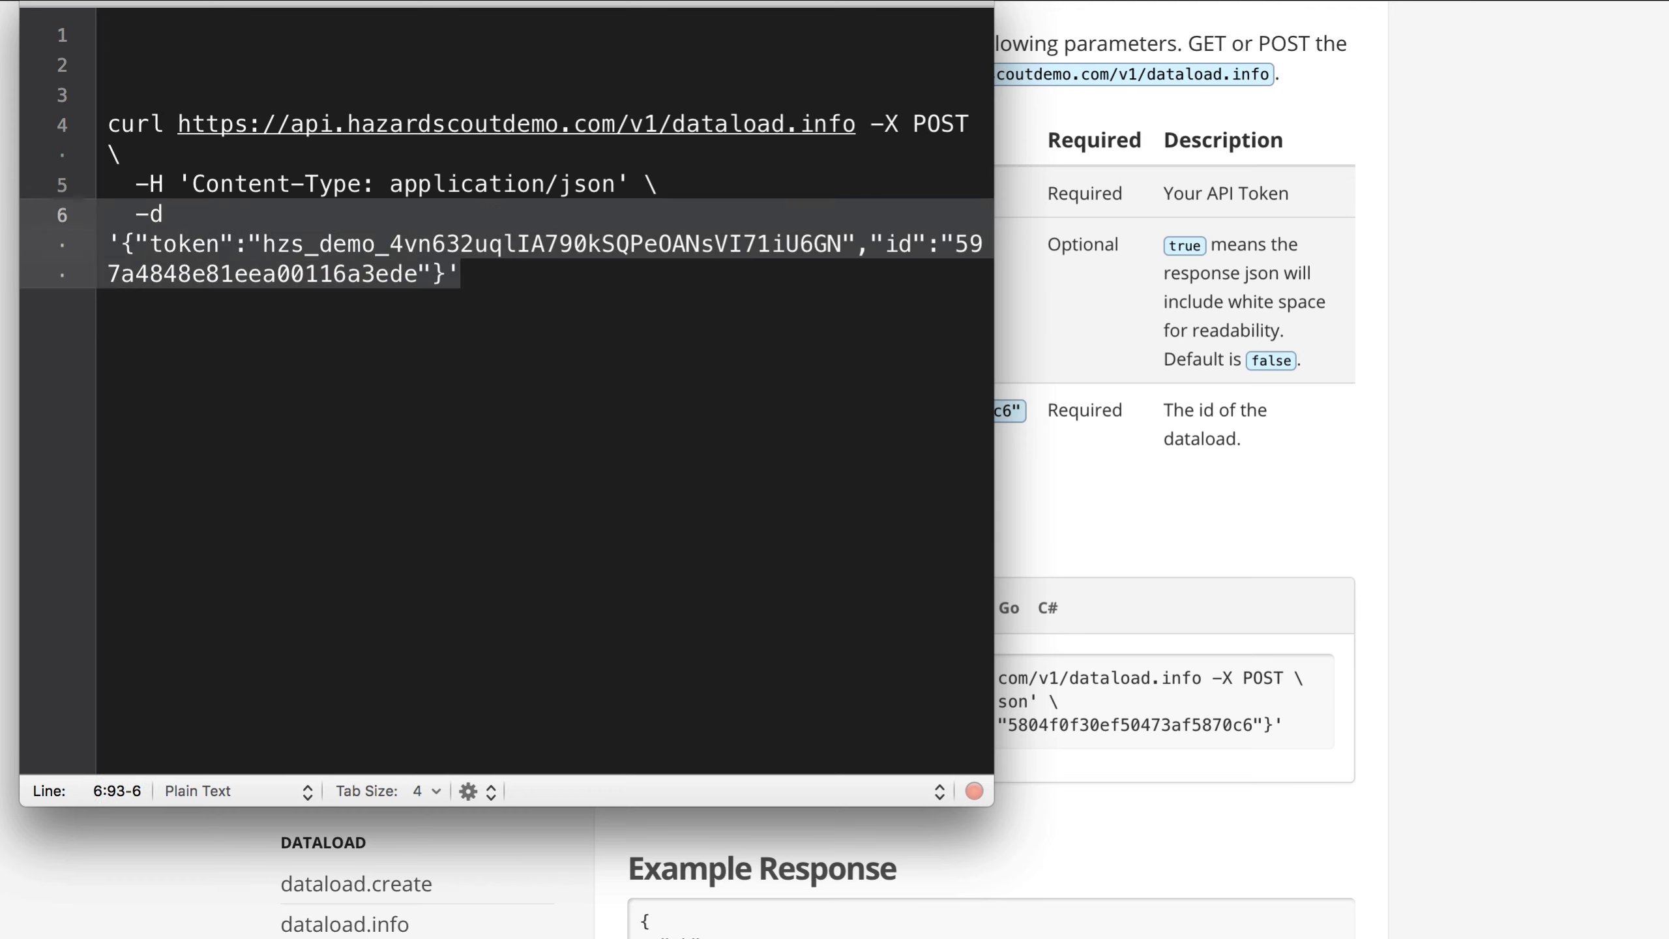
pyautogui.press('super+c')
# Step: Switch to the terminal, paste the dataload.info command containing the API token, and run it
pyautogui.press('super+Tab')
pyautogui.press('super+v')
pyautogui.press('Return')
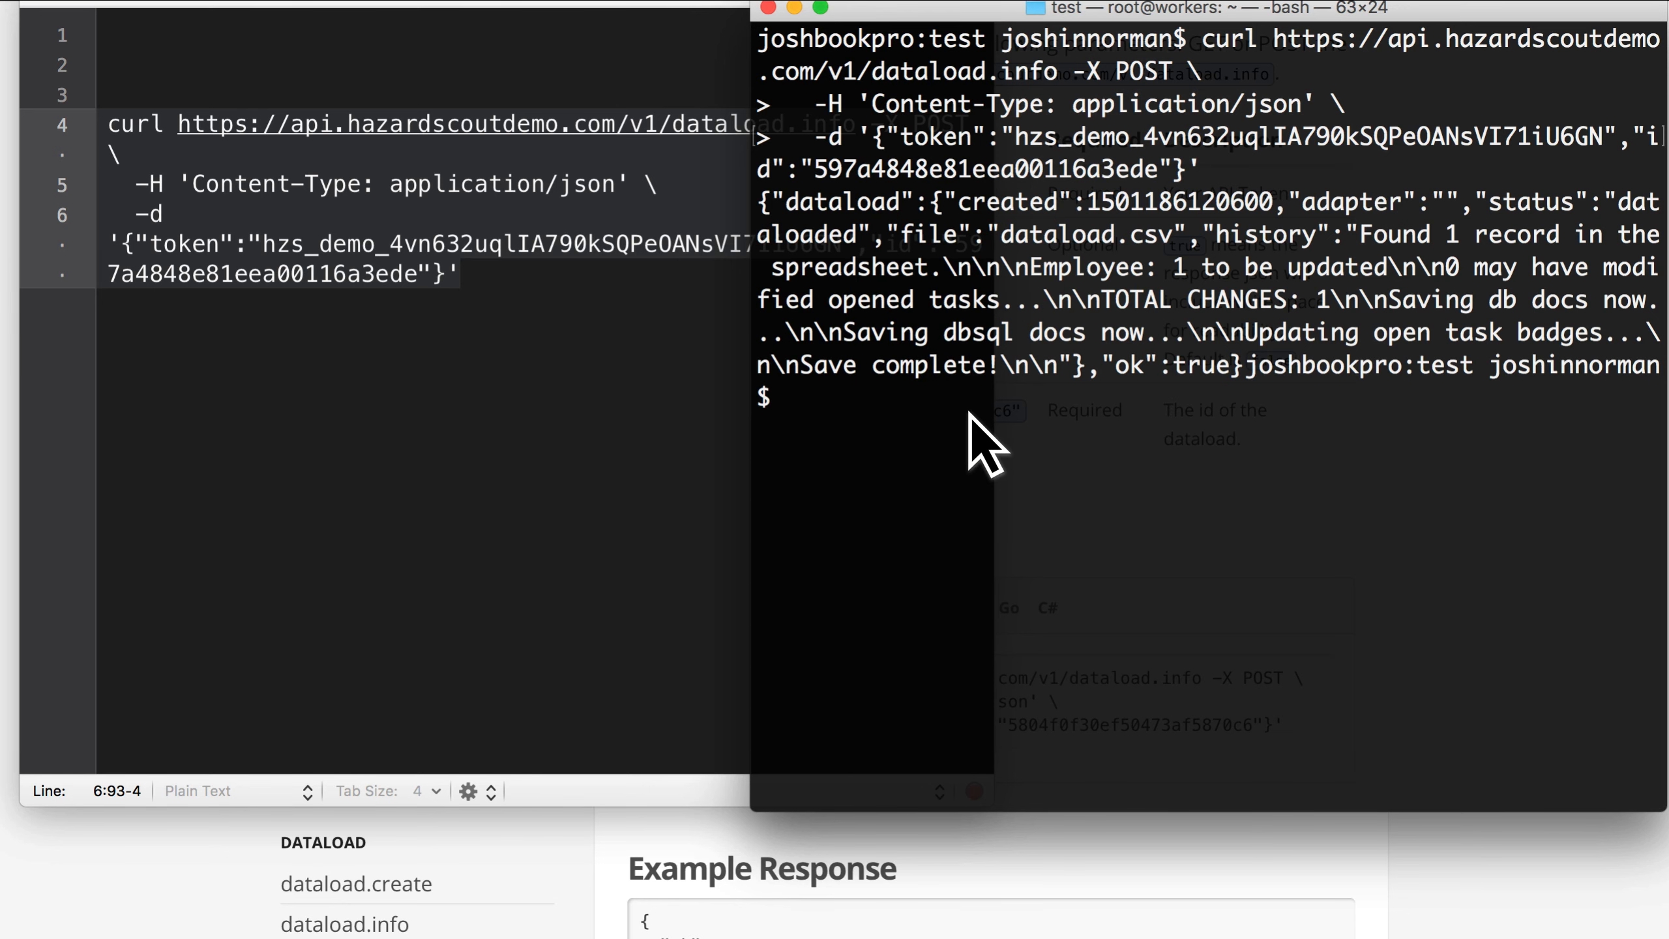
# Step: Switch to Chrome and return to the Hazard Scout page listing the API tokens
pyautogui.press('super+Tab')
pyautogui.press('super+Tab')
pyautogui.press('super+Tab')
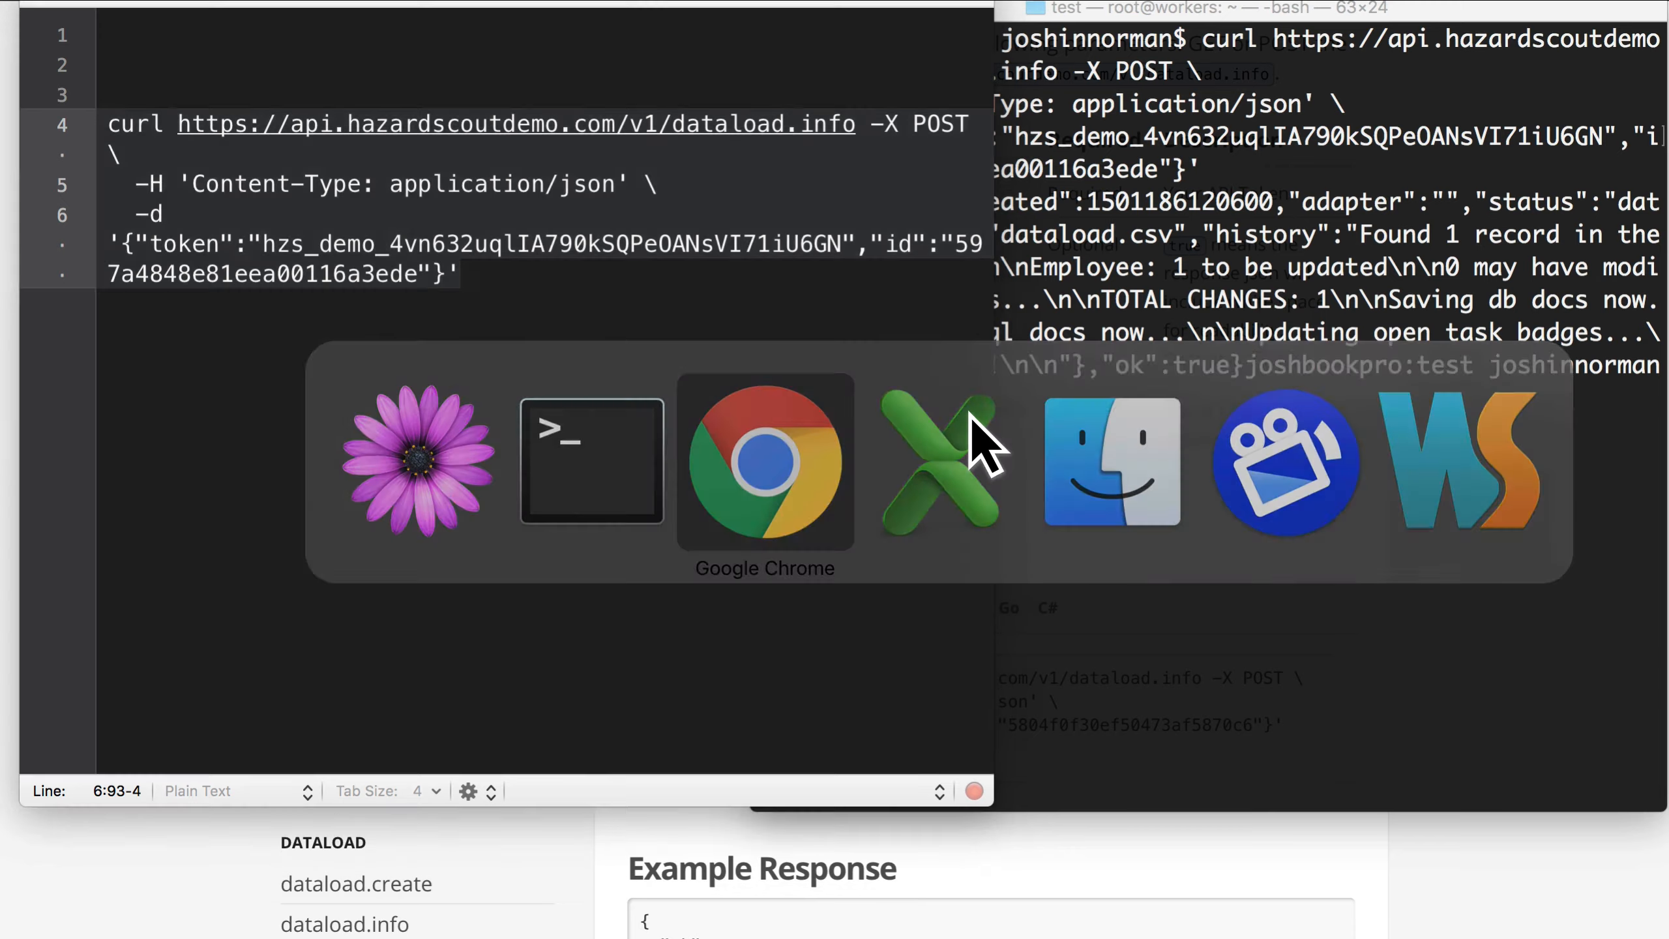
pyautogui.hotkey('ctrl', 'shift', 'Tab')
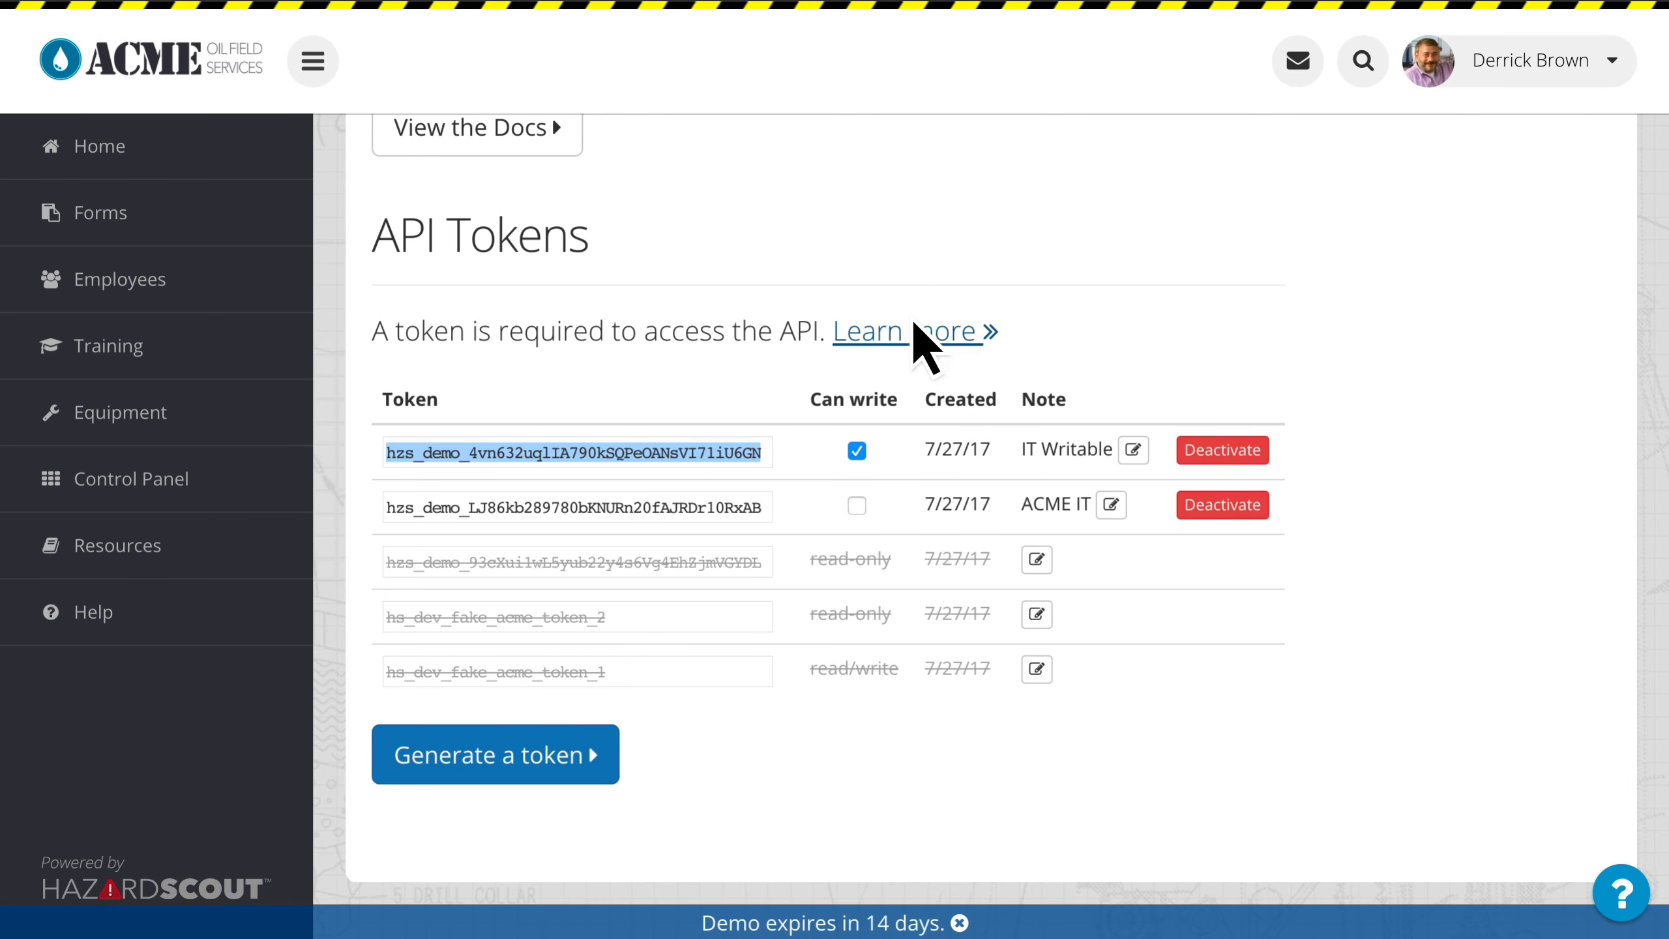
pyautogui.click(975, 262)
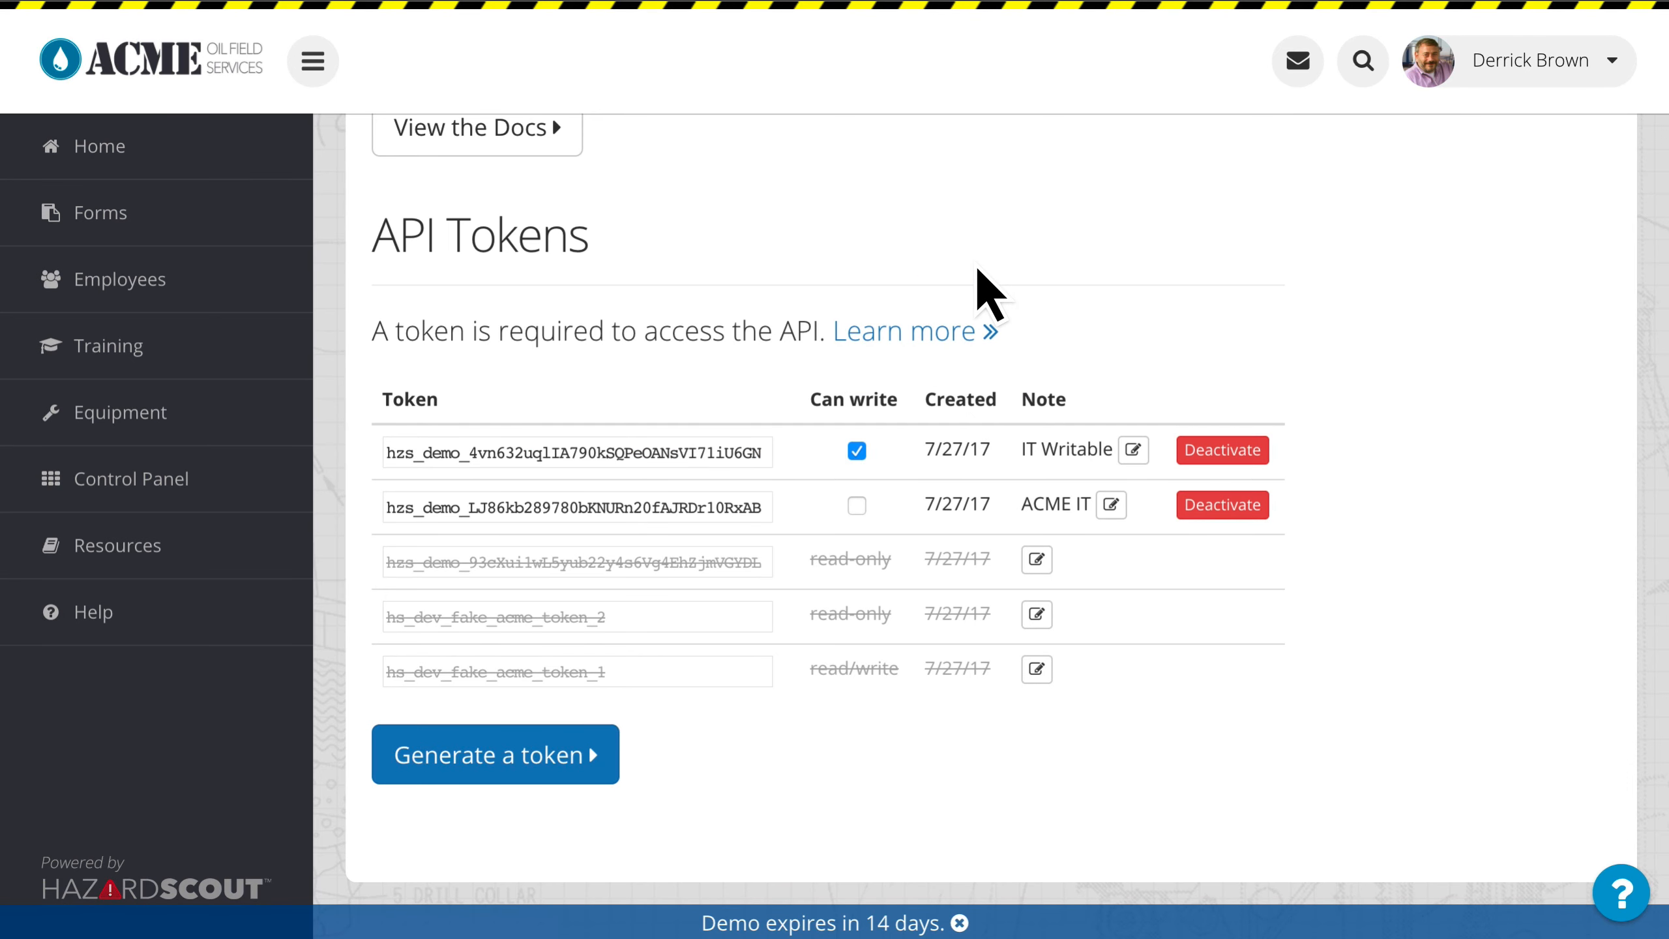